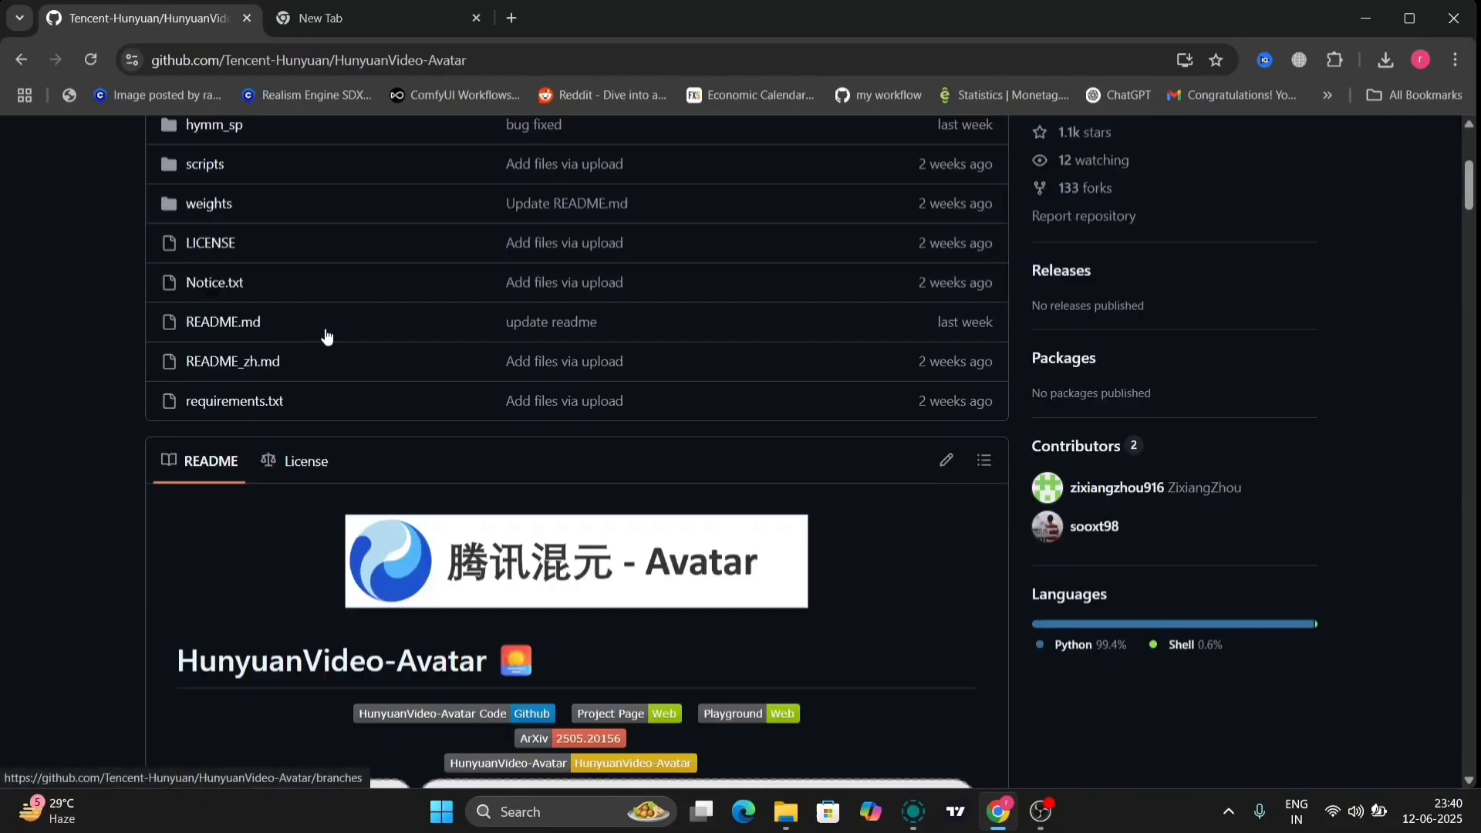
- Read through the HunyuanVideo-Avatar README from the banner down to Requirements and Installation
scroll(327, 337, "down", 4)
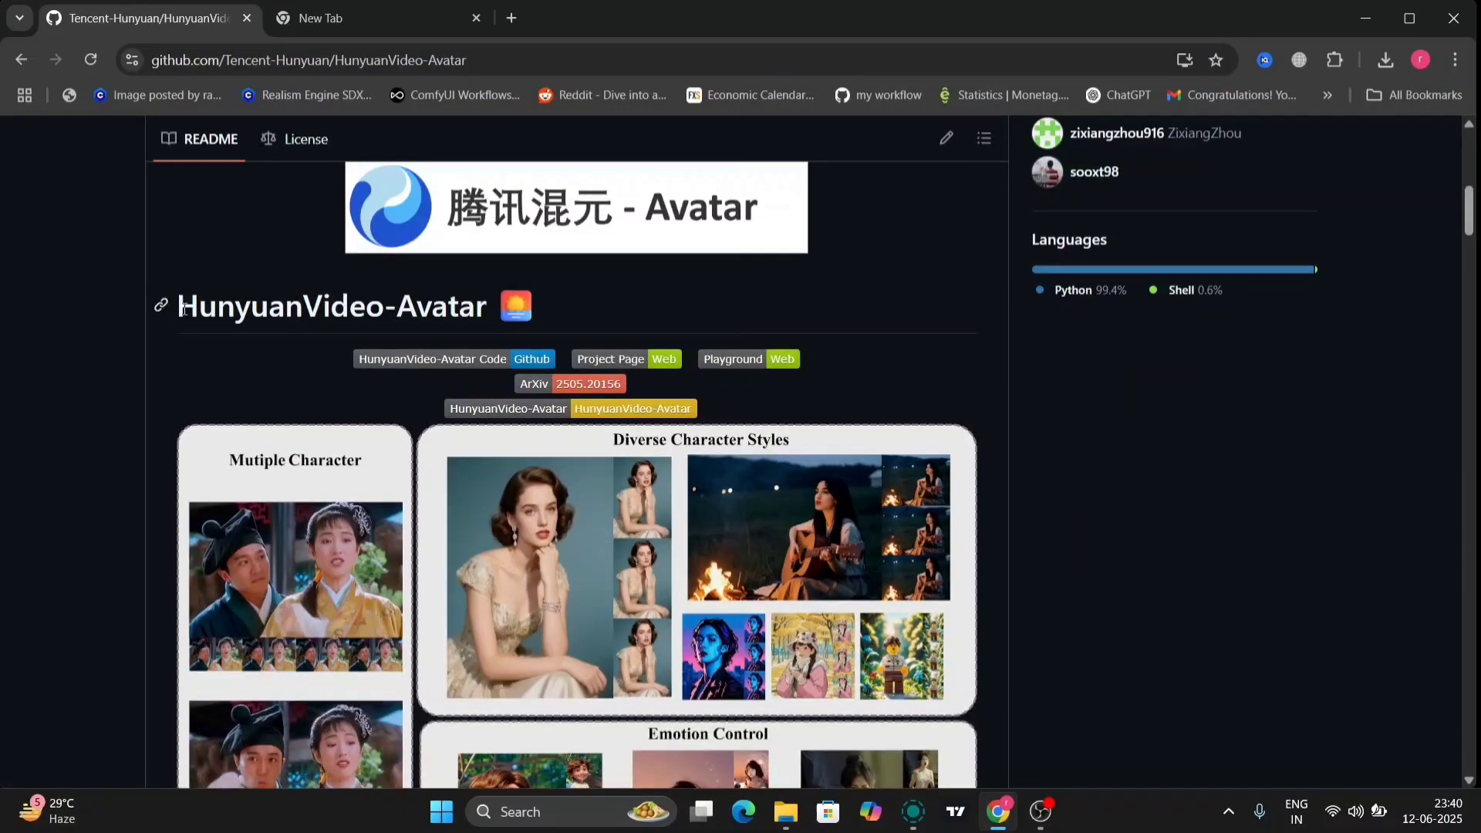
left_click_drag(184, 310, 472, 299)
scroll(496, 531, "down", 4)
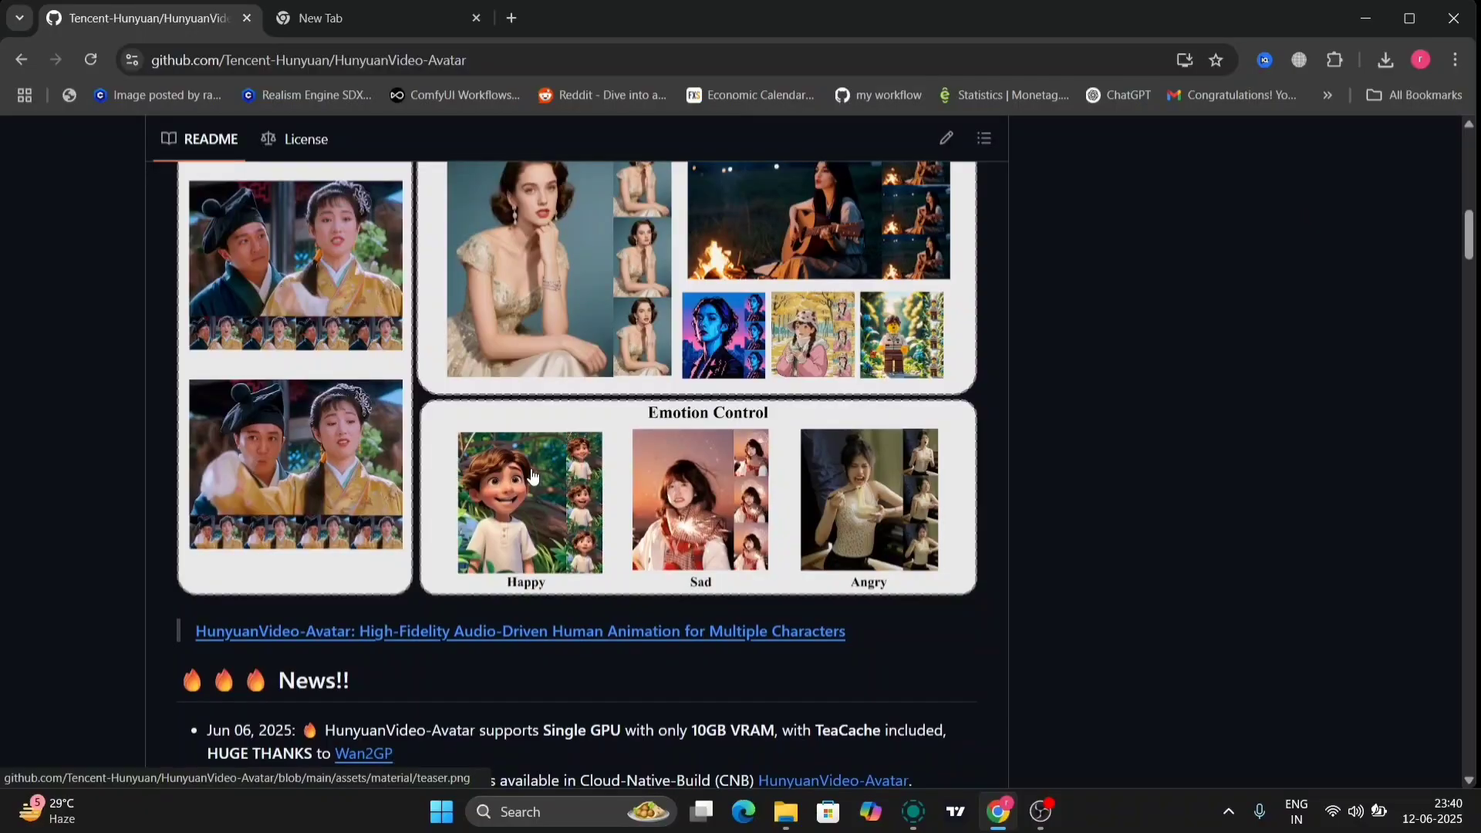
scroll(533, 476, "up", 2)
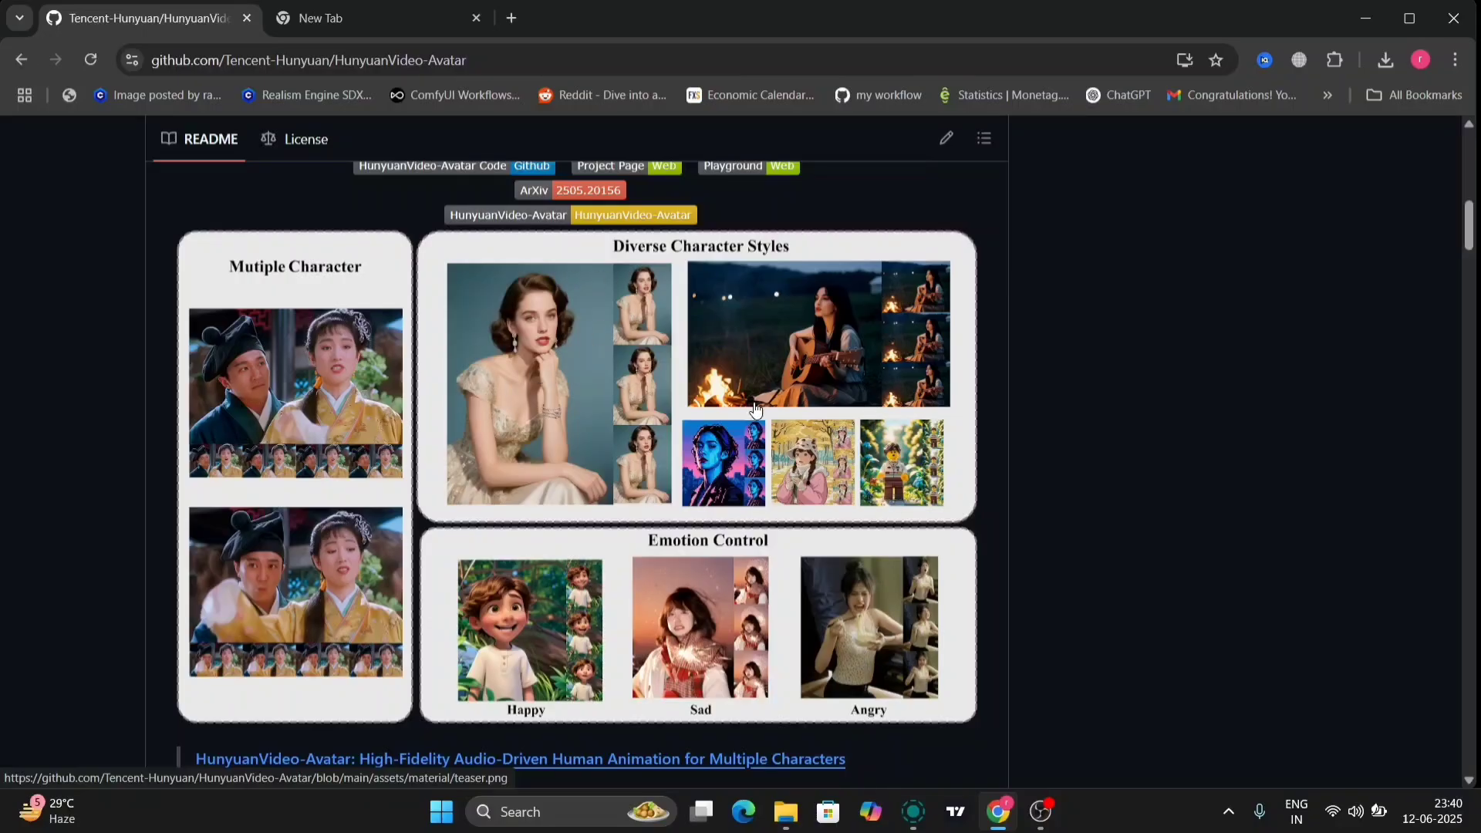
scroll(802, 551, "down", 5)
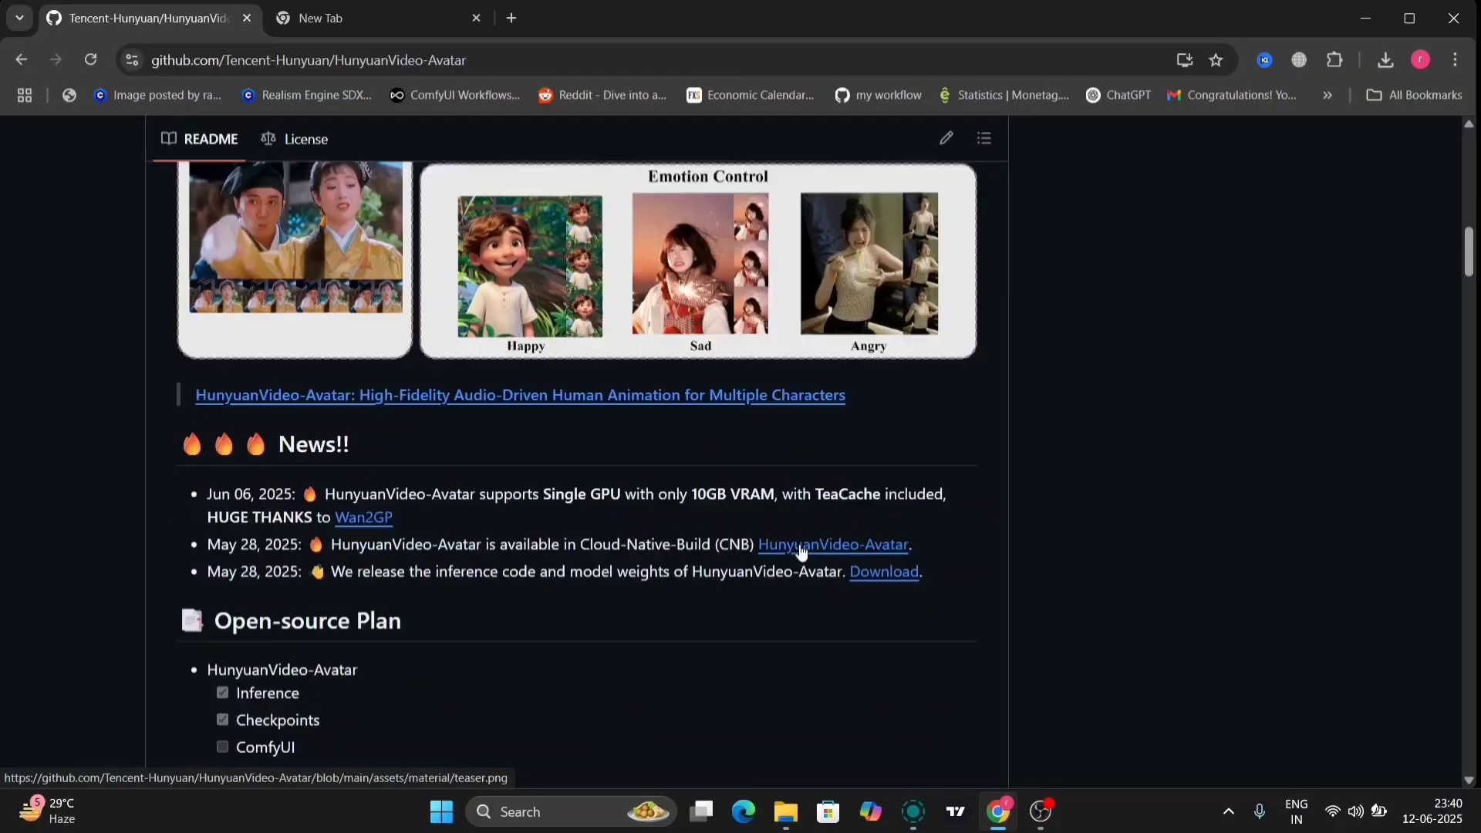
scroll(800, 549, "down", 2)
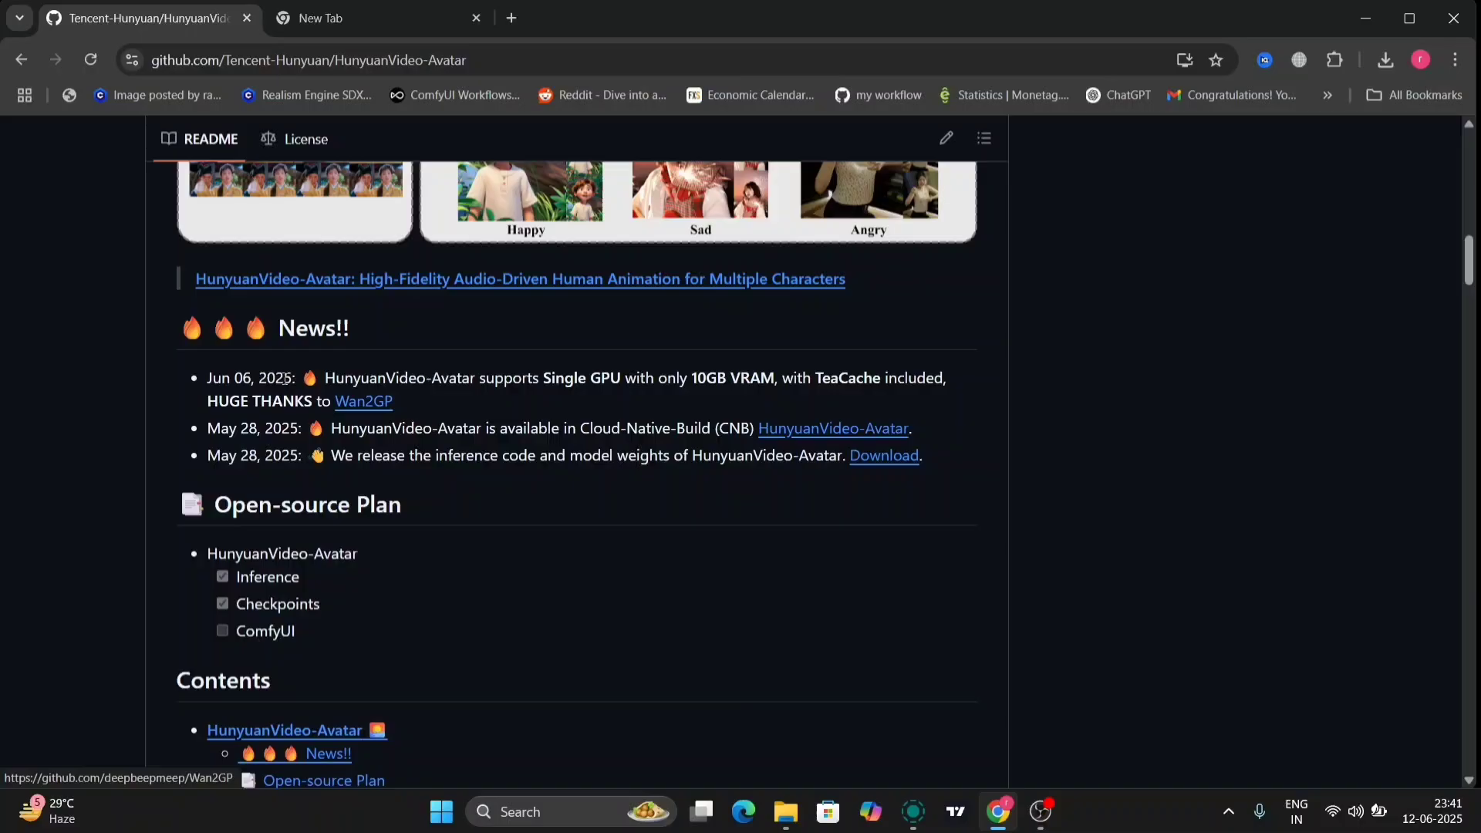
scroll(658, 489, "down", 6)
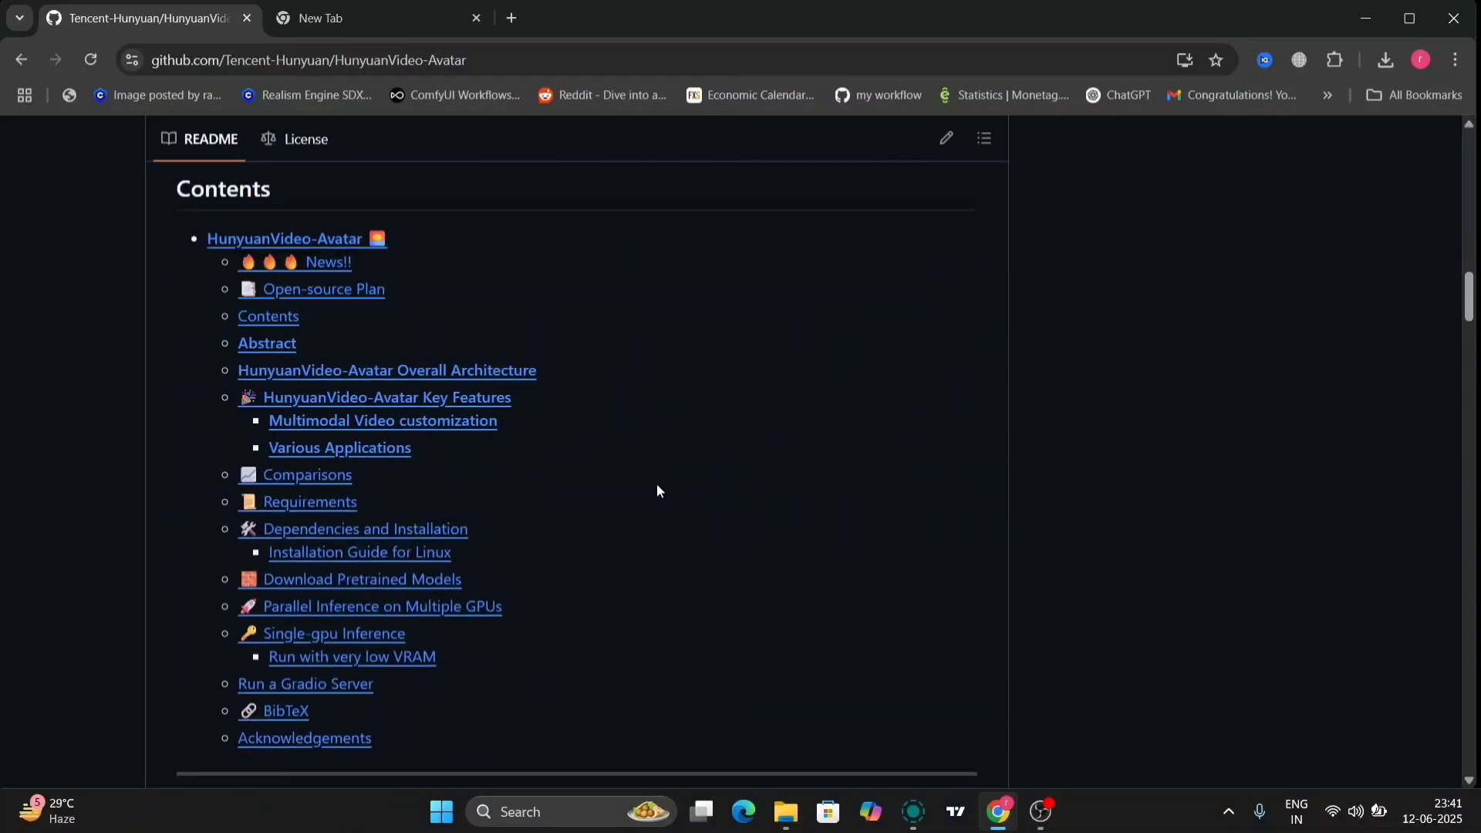
scroll(658, 490, "up", 2)
scroll(658, 490, "down", 10)
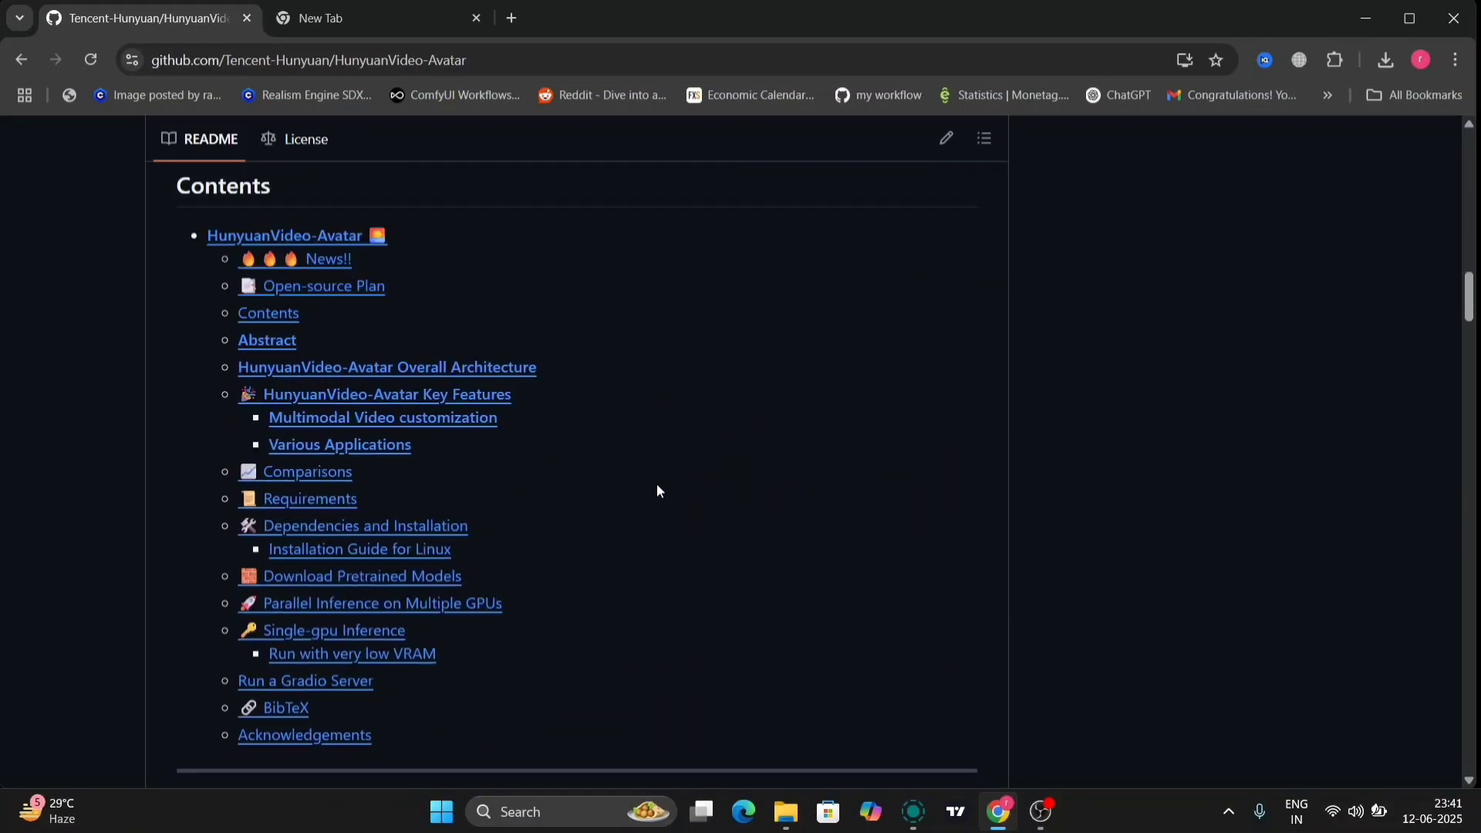
scroll(658, 490, "up", 1)
scroll(658, 490, "down", 4)
scroll(658, 491, "down", 10)
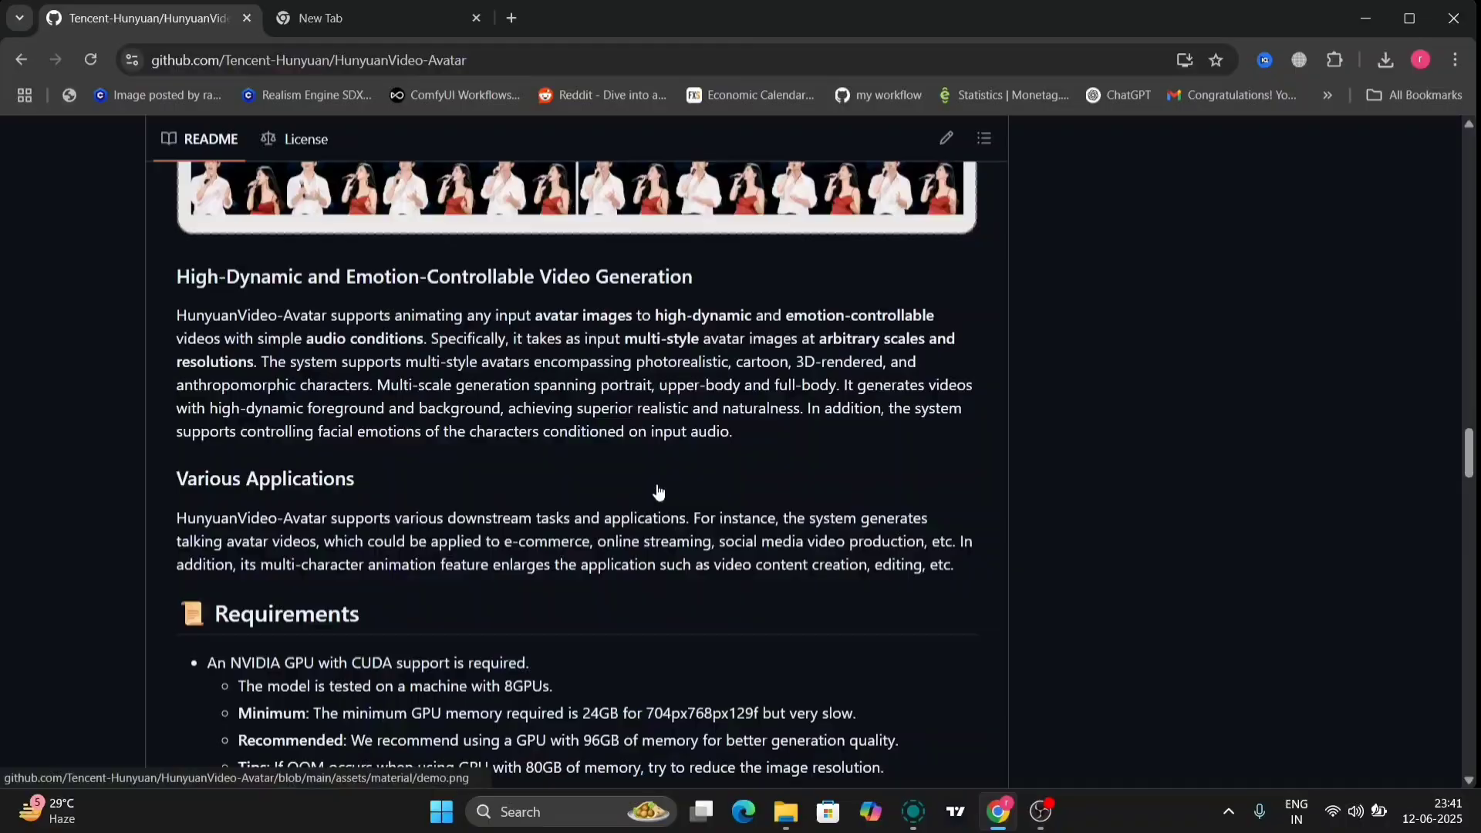
scroll(658, 491, "down", 5)
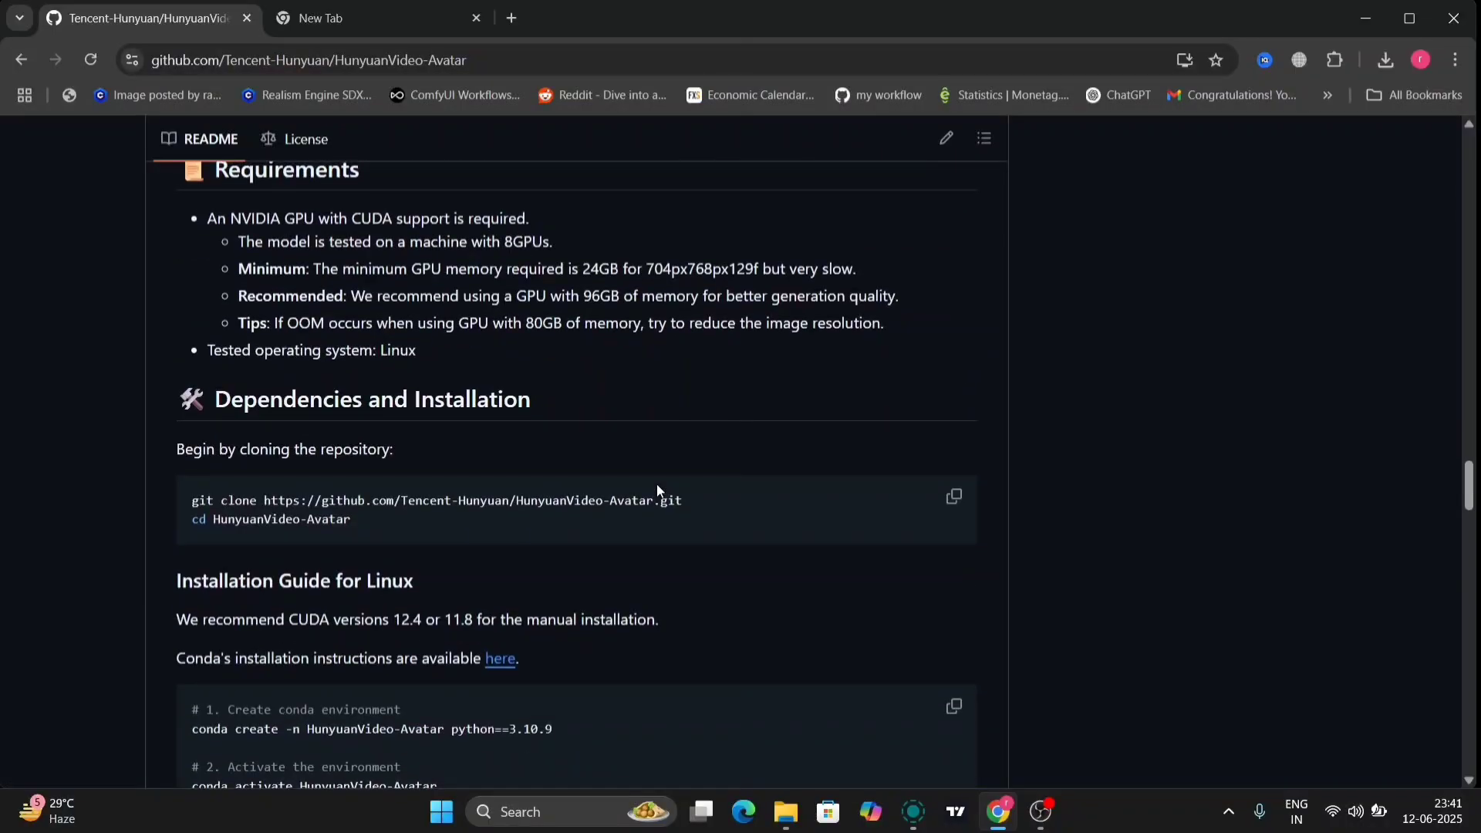
scroll(656, 484, "up", 12)
scroll(658, 491, "up", 15)
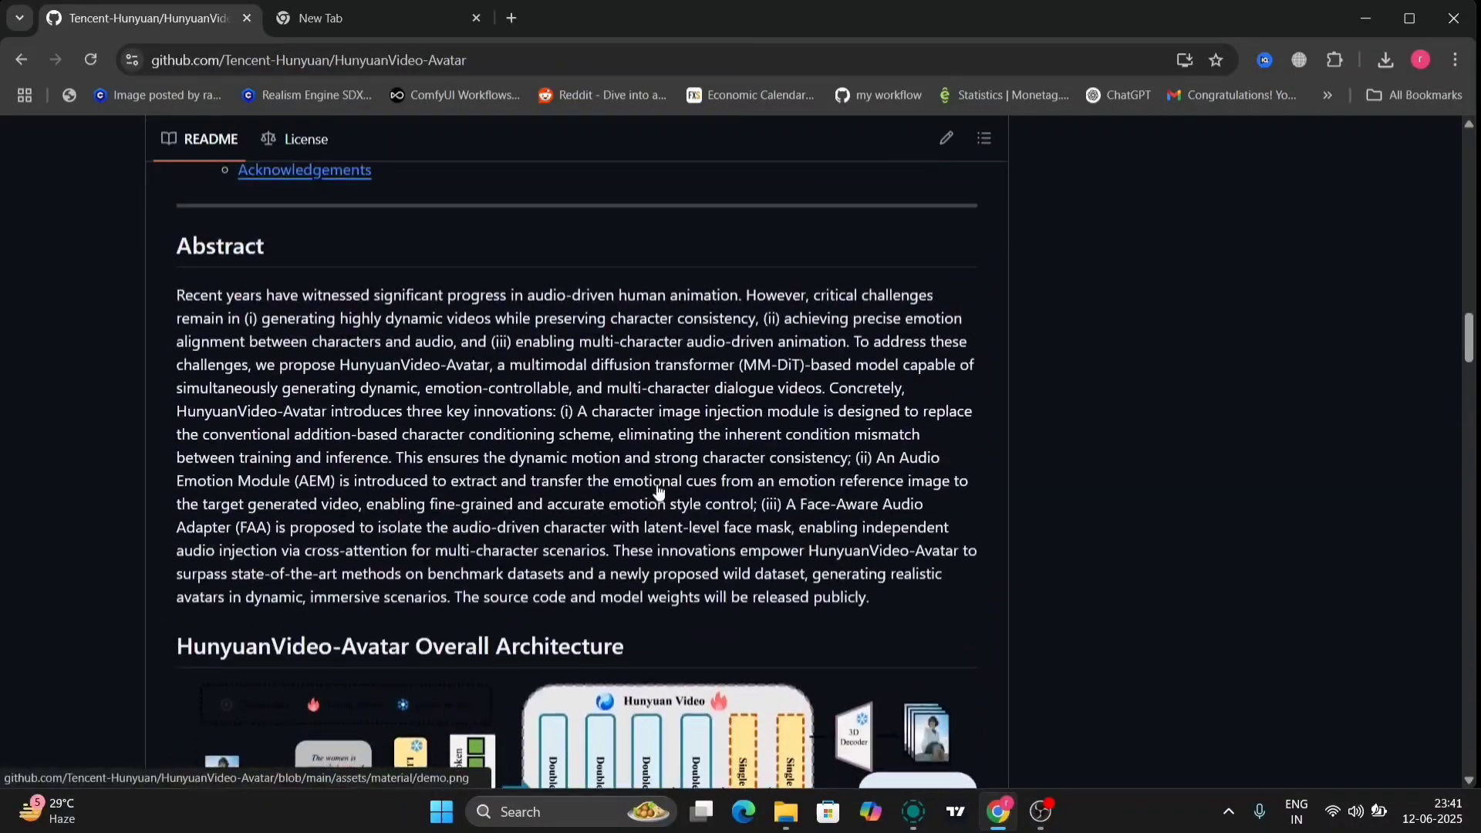
- Return to the project page and restart the demo video from 0:00 with sound on
key("alt+Left")
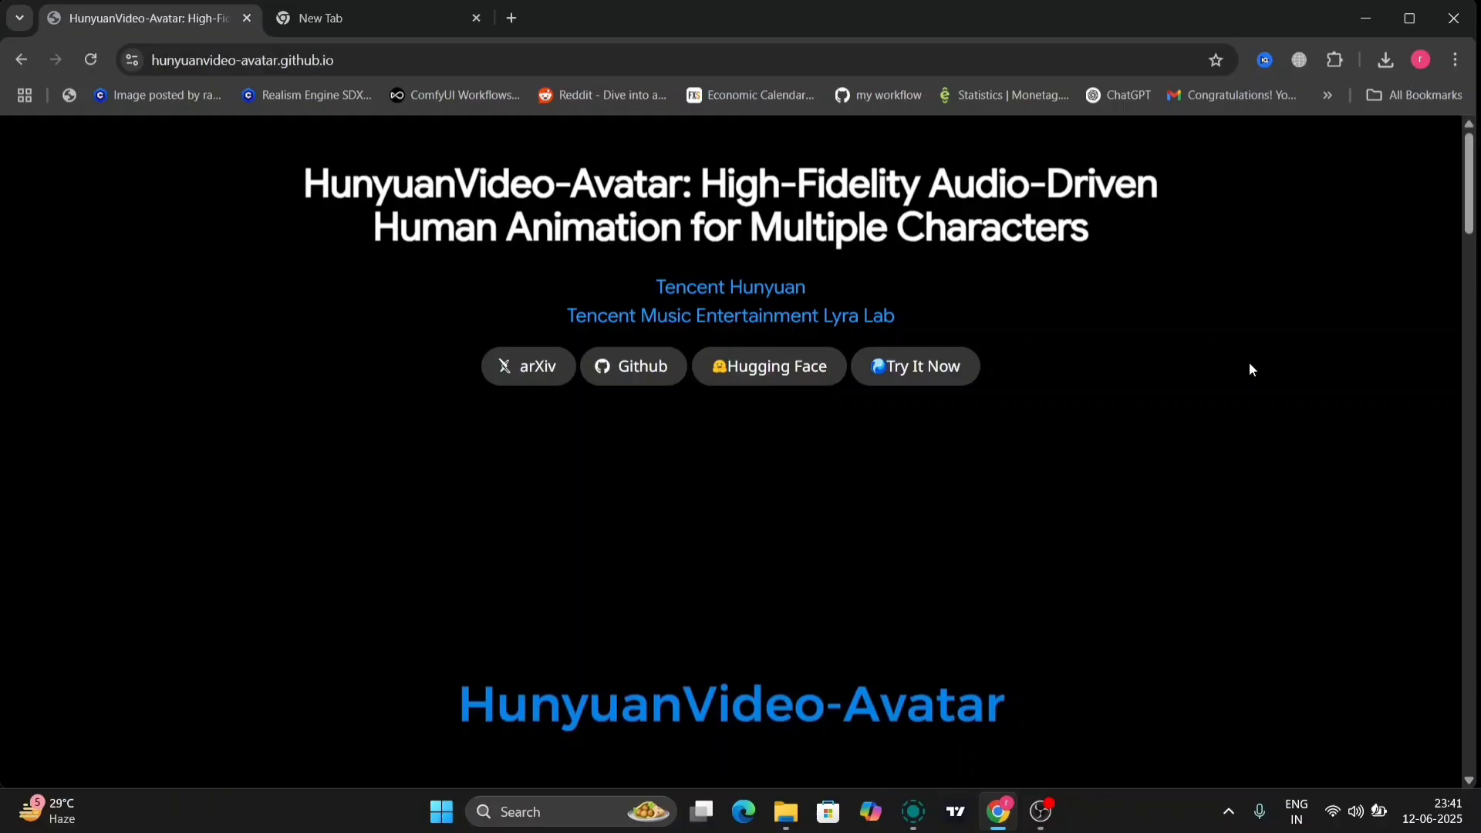
scroll(1248, 363, "down", 6)
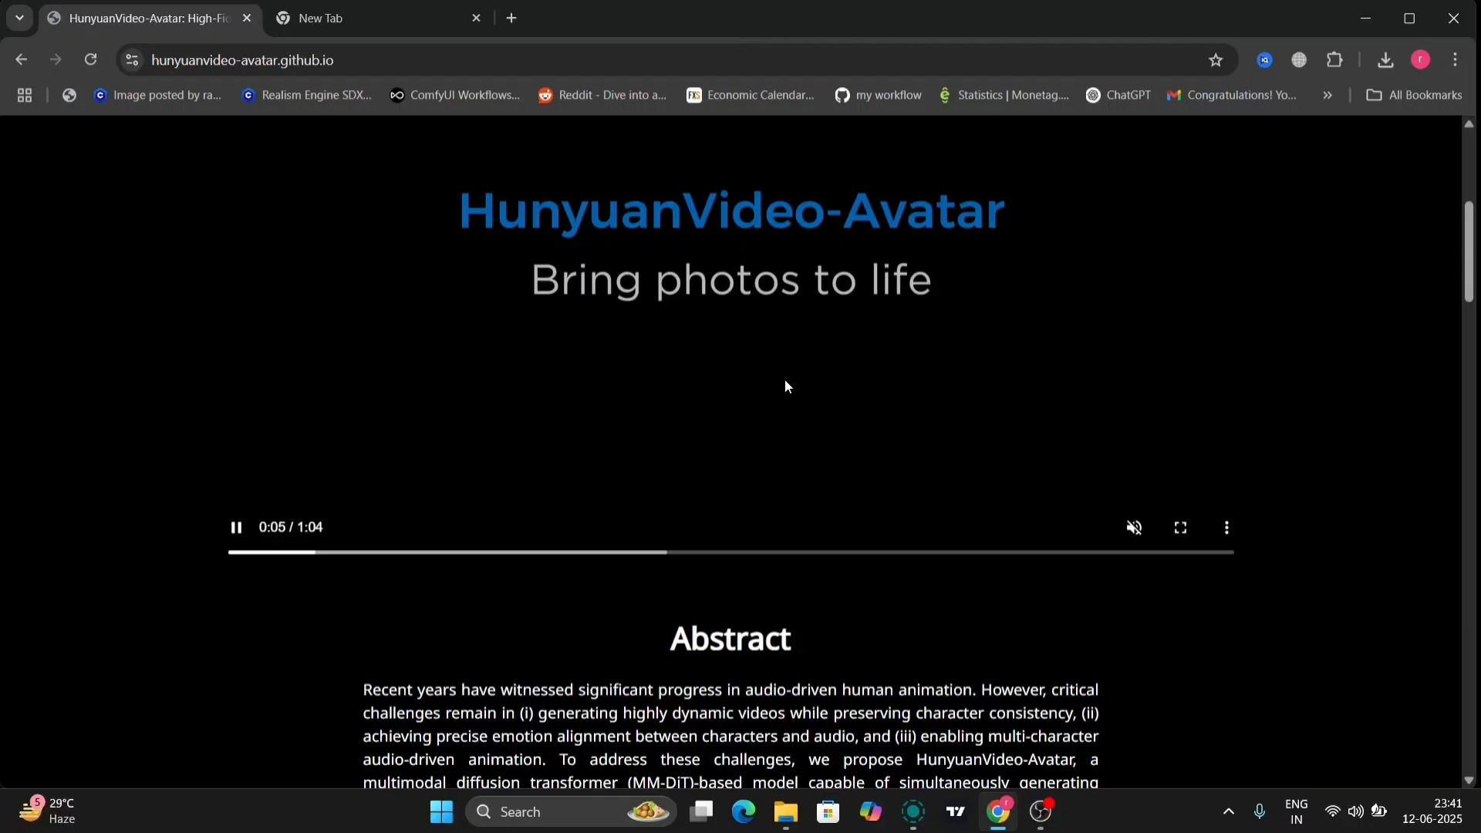
left_click(785, 378)
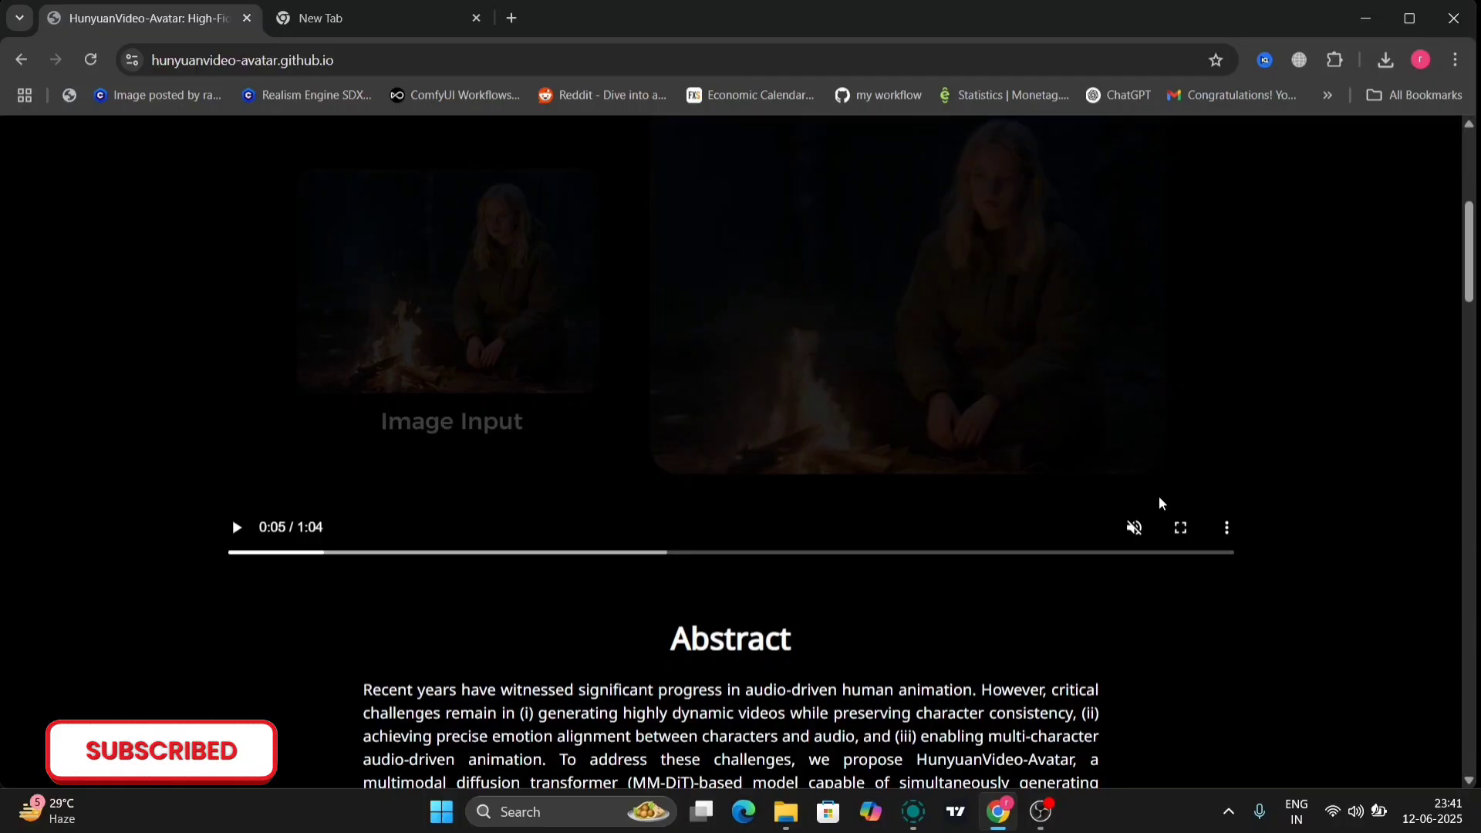
left_click(1137, 535)
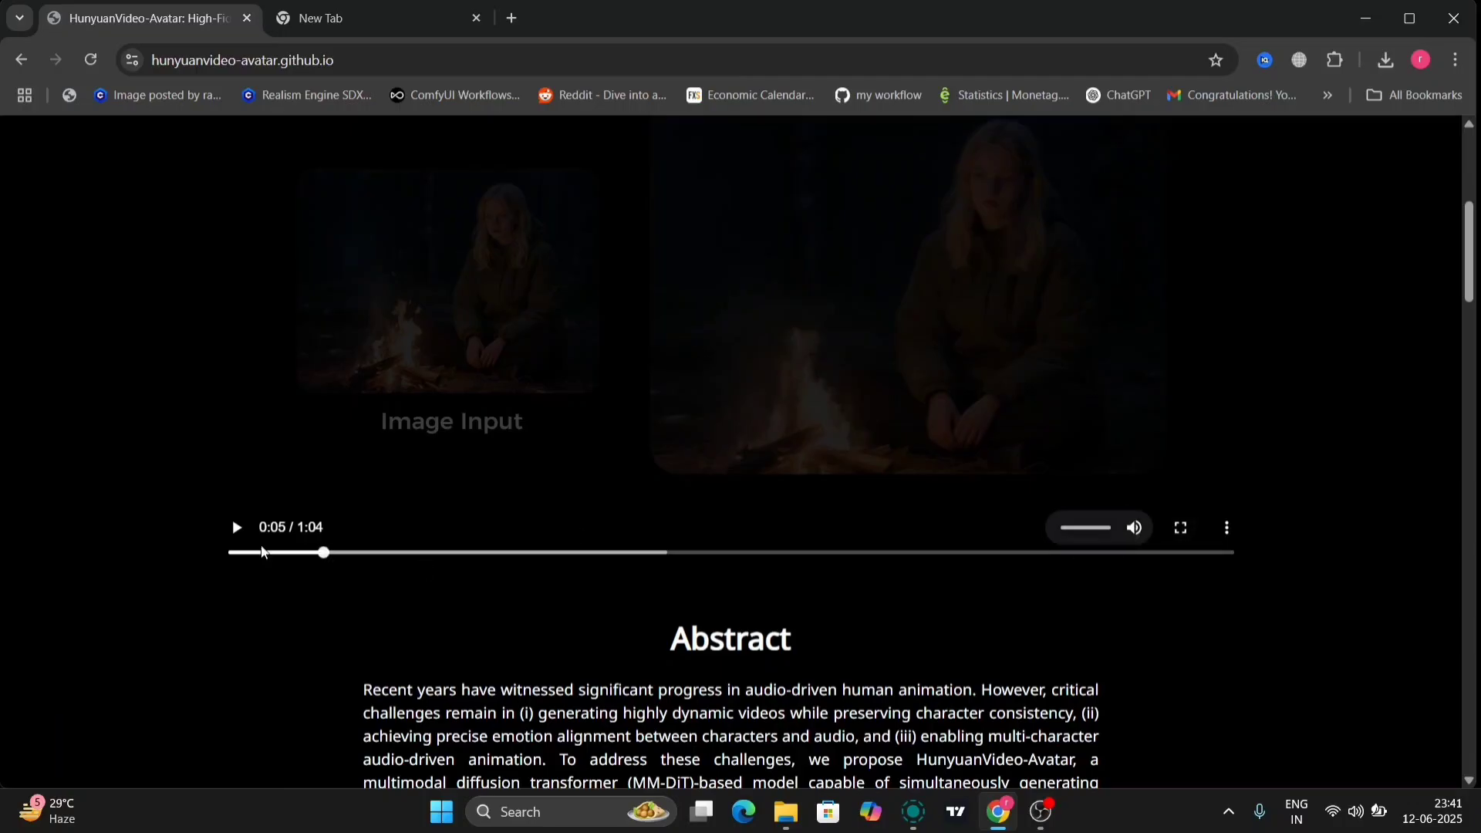
left_click_drag(324, 552, 234, 553)
left_click(236, 530)
- Lower the computer's volume to 34 while the demo plays
key("XF86AudioRaiseVolume")
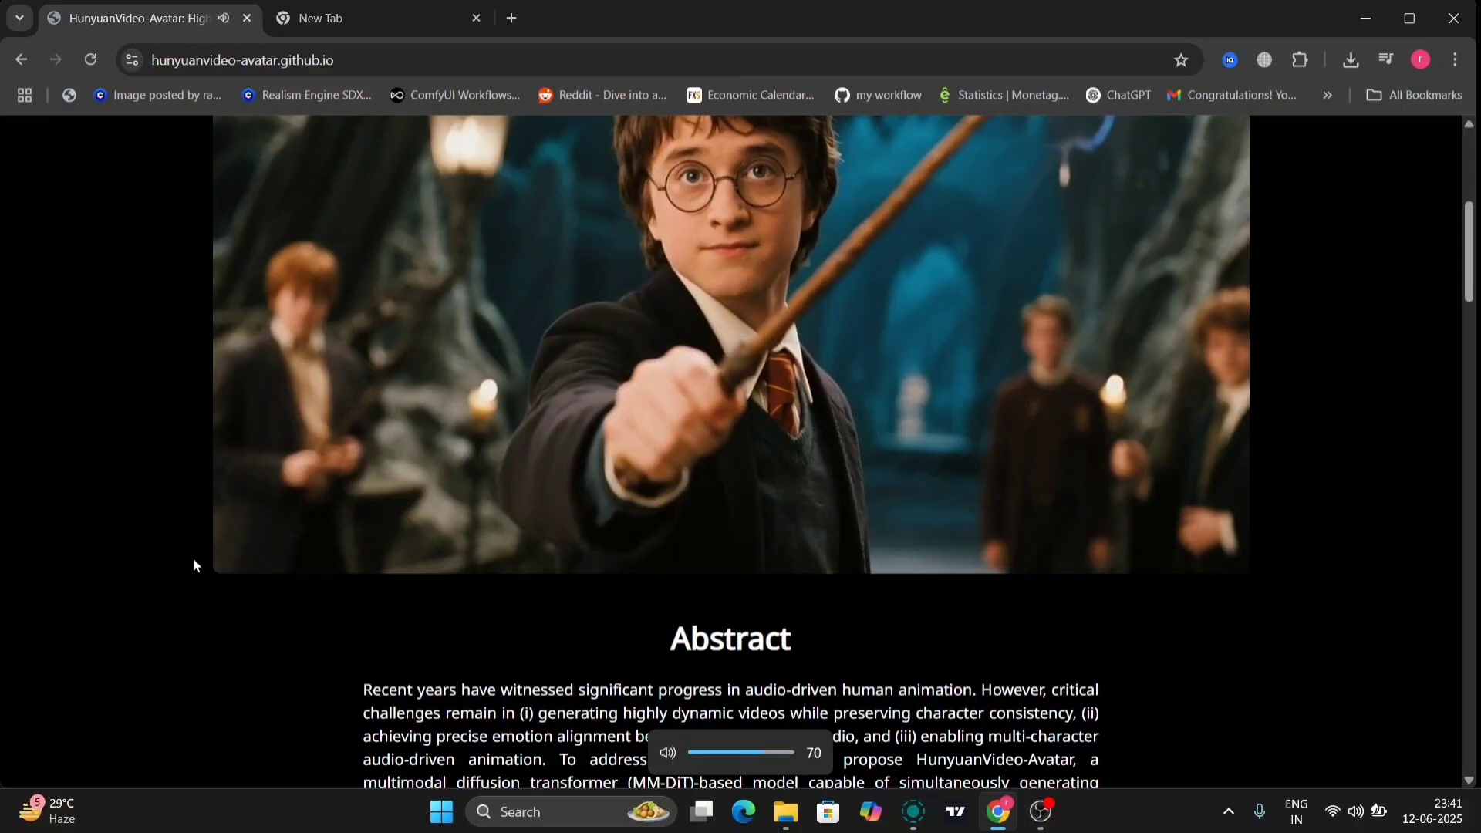
key("XF86AudioLowerVolume")
key("XF86AudioLowerVolume")
key("XF86AudioLowerVolume")
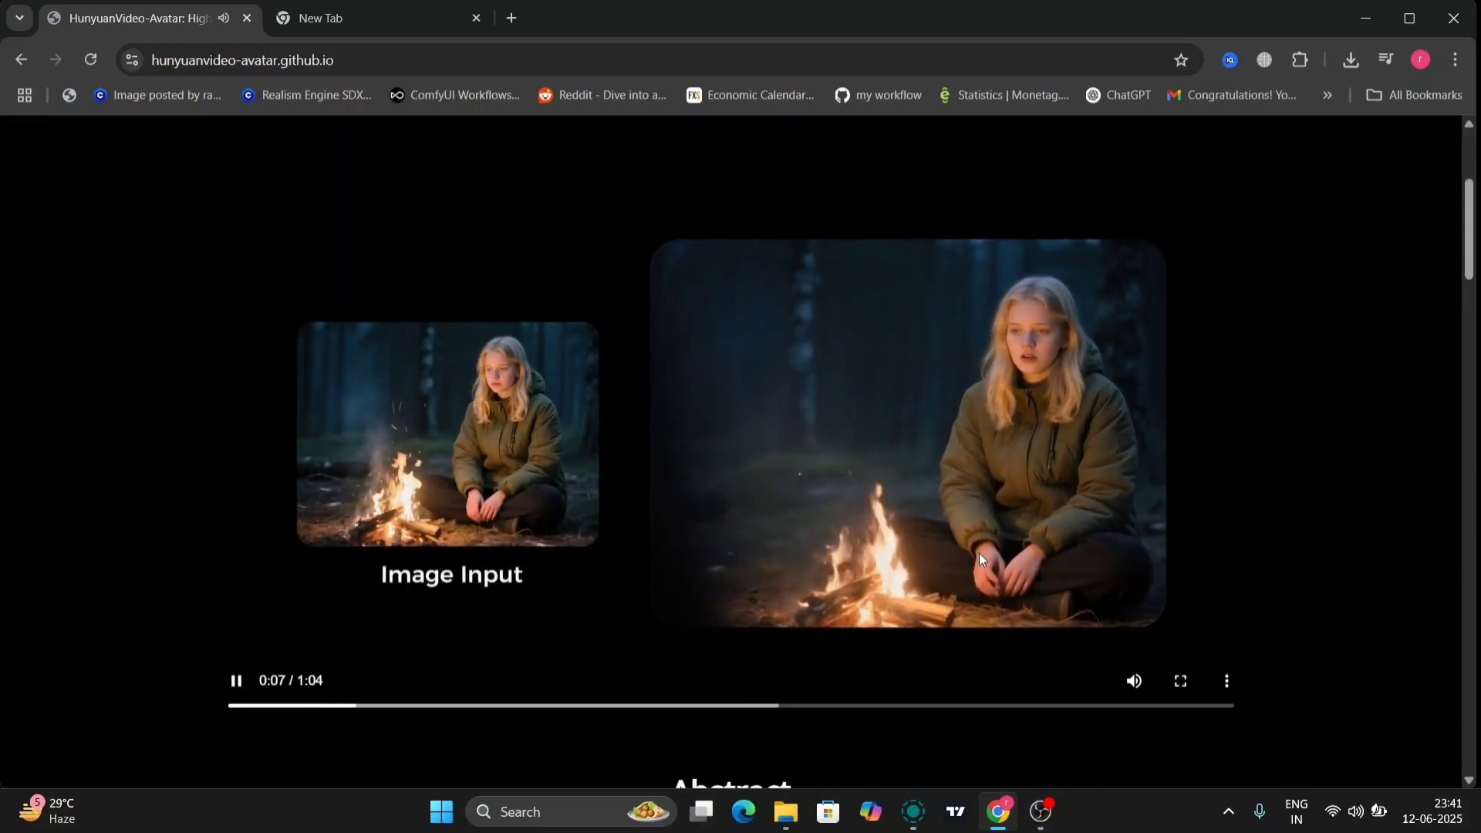
key("XF86AudioLowerVolume")
key("XF86AudioLowerVolume")
key("XF86AudioLowerVolume")
key("XF86AudioLowerVolume")
key("XF86AudioLowerVolume")
key("XF86AudioLowerVolume")
key("XF86AudioLowerVolume")
key("XF86AudioLowerVolume")
key("XF86AudioLowerVolume")
key("XF86AudioLowerVolume")
key("XF86AudioLowerVolume")
key("XF86AudioLowerVolume")
key("XF86AudioLowerVolume")
key("XF86AudioLowerVolume")
key("XF86AudioLowerVolume")
key("XF86AudioLowerVolume")
key("XF86AudioLowerVolume")
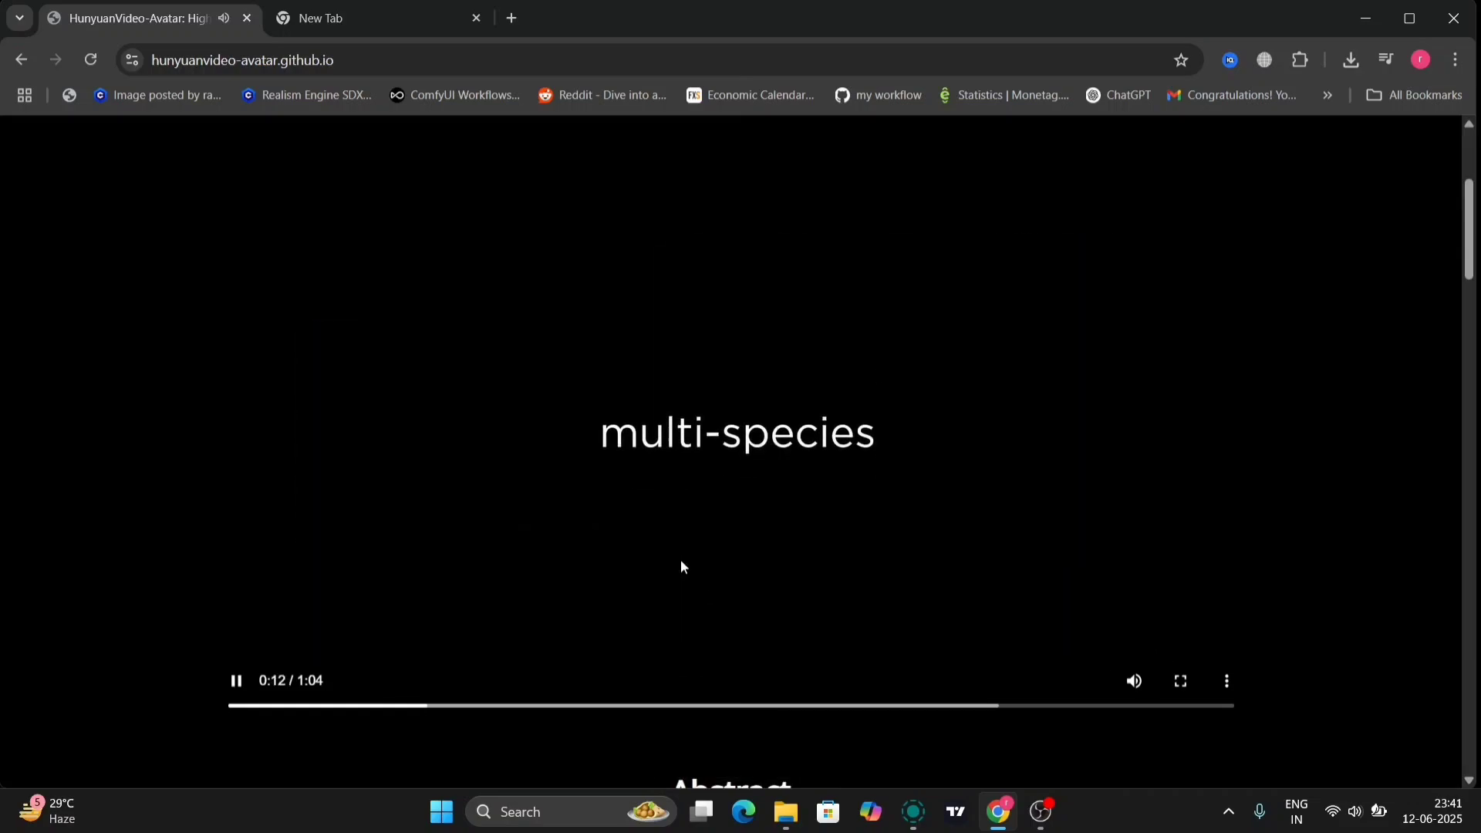
- Scroll down the project page and pause the top demo video
scroll(681, 565, "down", 14)
scroll(681, 566, "down", 2)
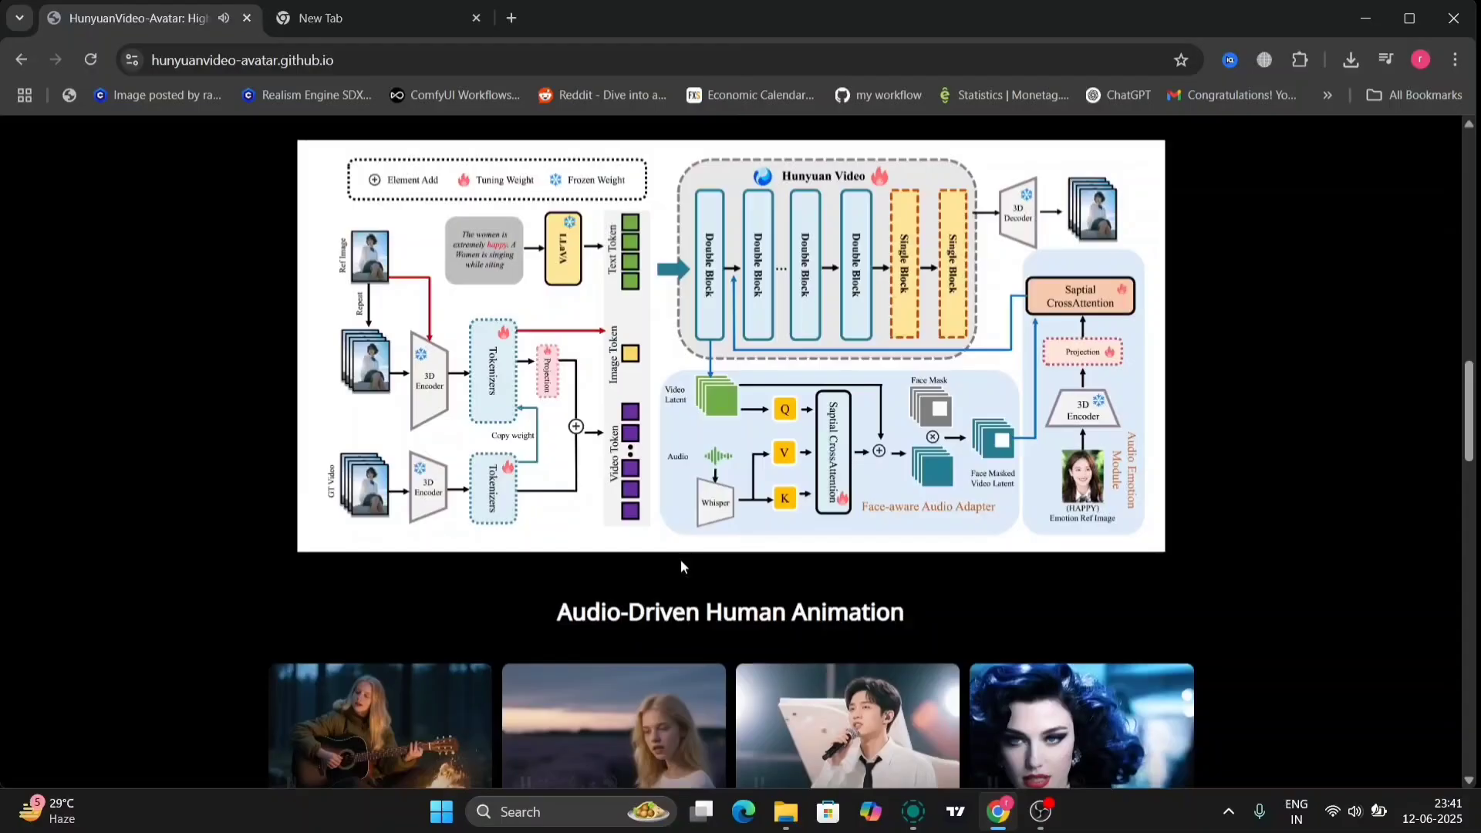
scroll(682, 565, "up", 20)
scroll(681, 559, "down", 5)
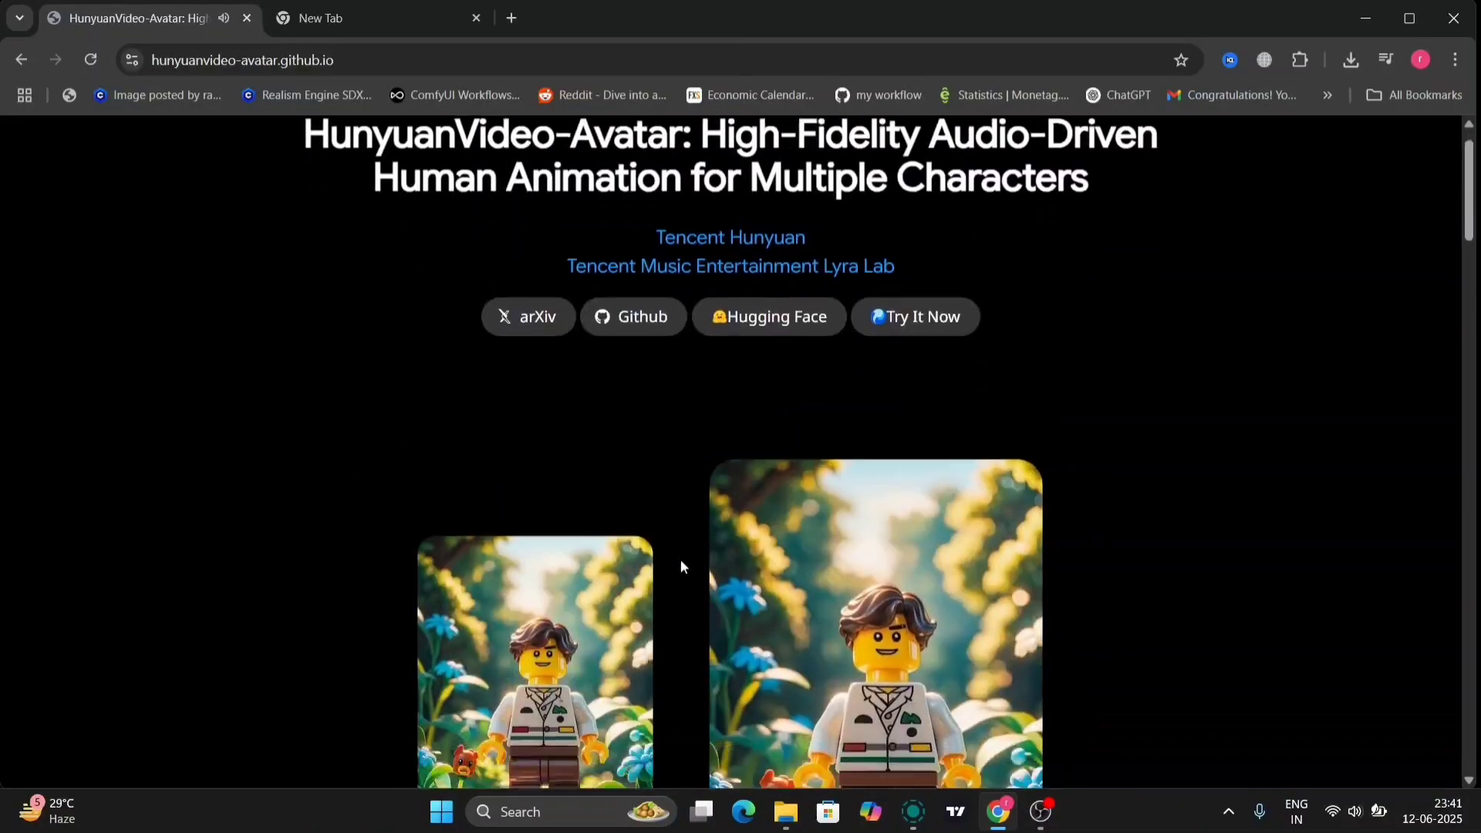
left_click(717, 420)
- Watch the singing man's Audio-Driven clip full screen, then browse Multiple Characters and Diverse Character Styles
scroll(718, 420, "down", 15)
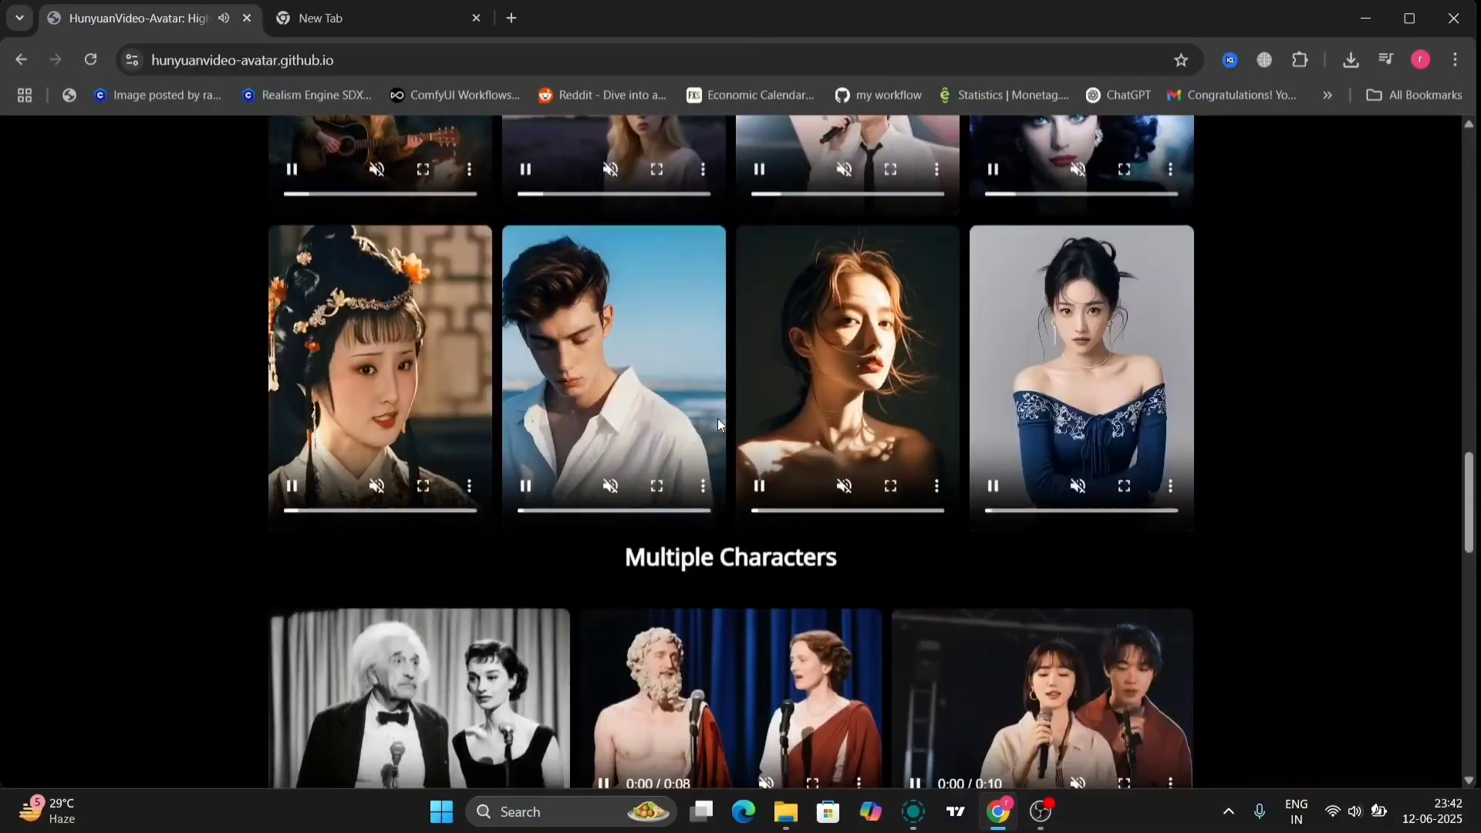
scroll(718, 418, "up", 3)
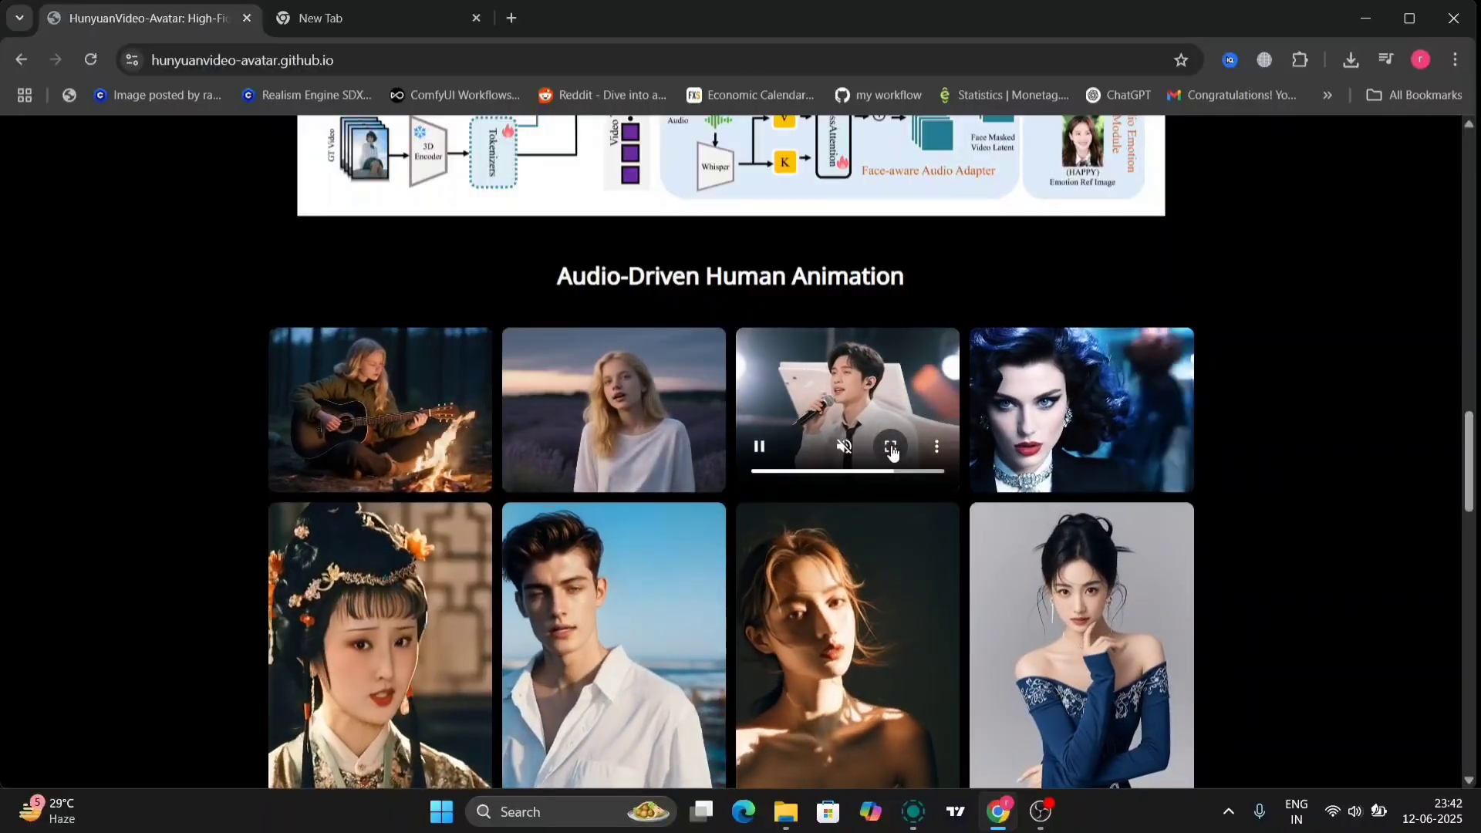
left_click(892, 447)
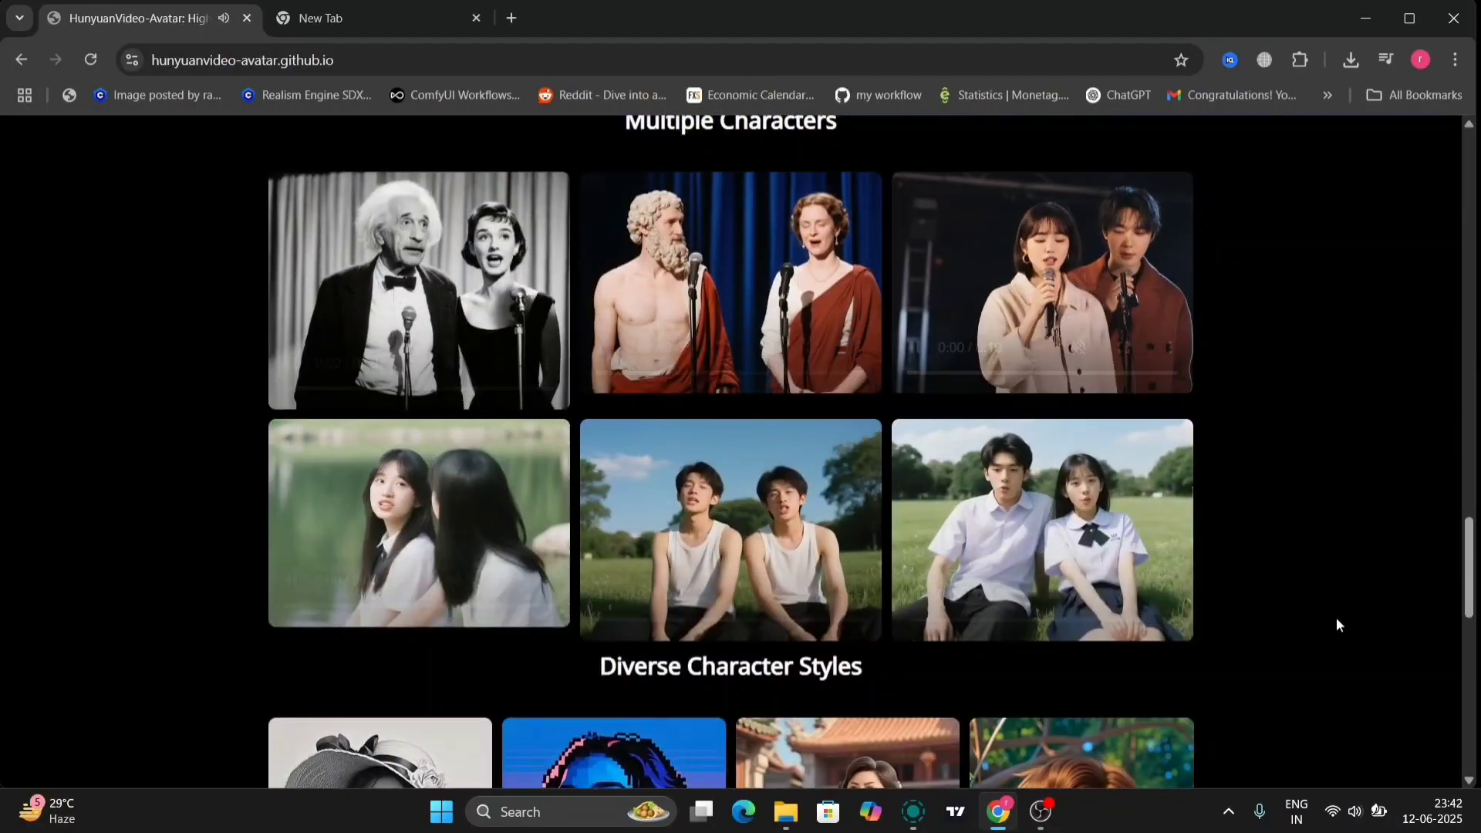
scroll(1337, 619, "down", 6)
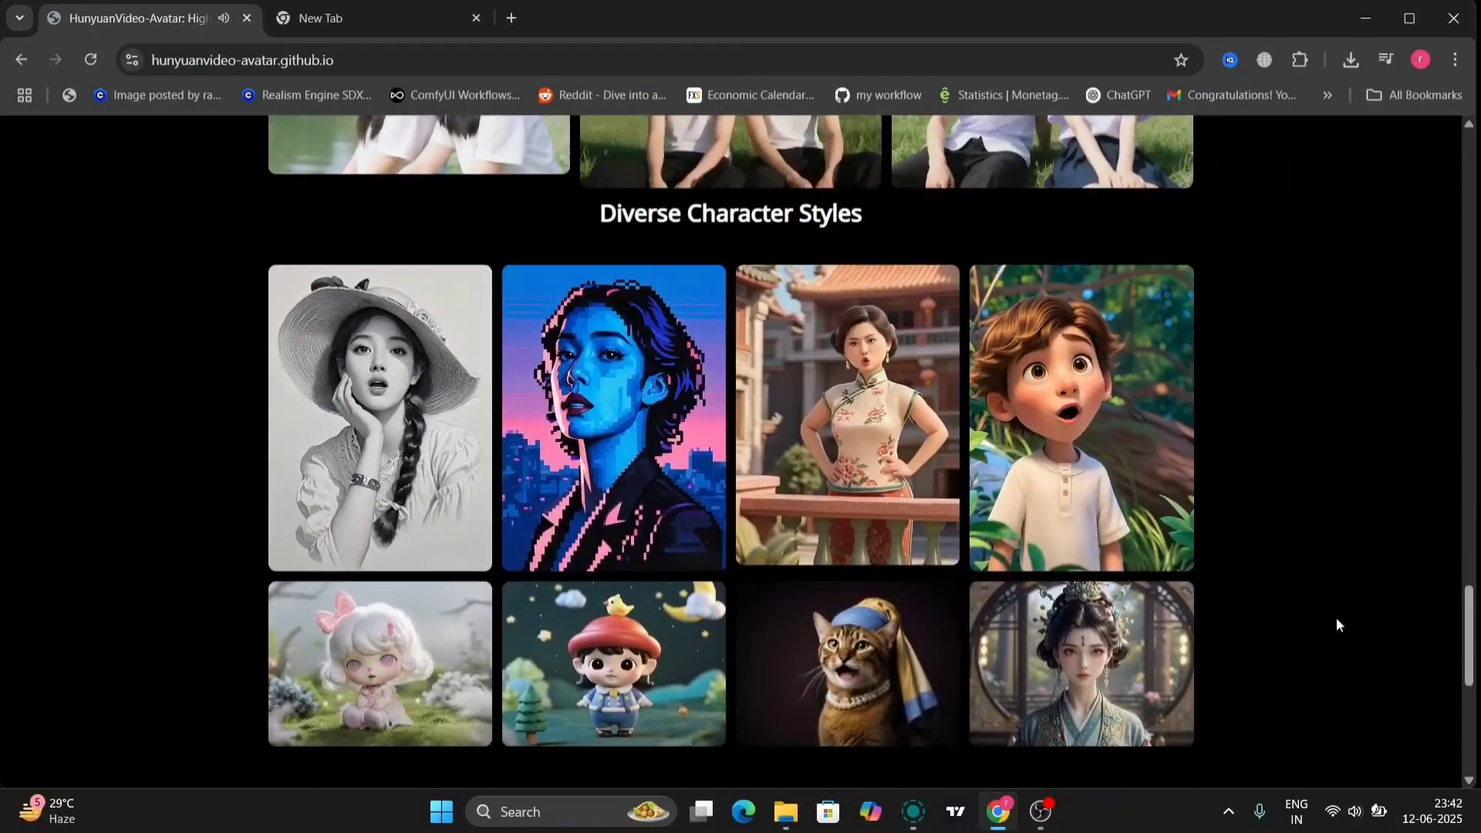
scroll(1336, 617, "down", 6)
scroll(1336, 617, "up", 12)
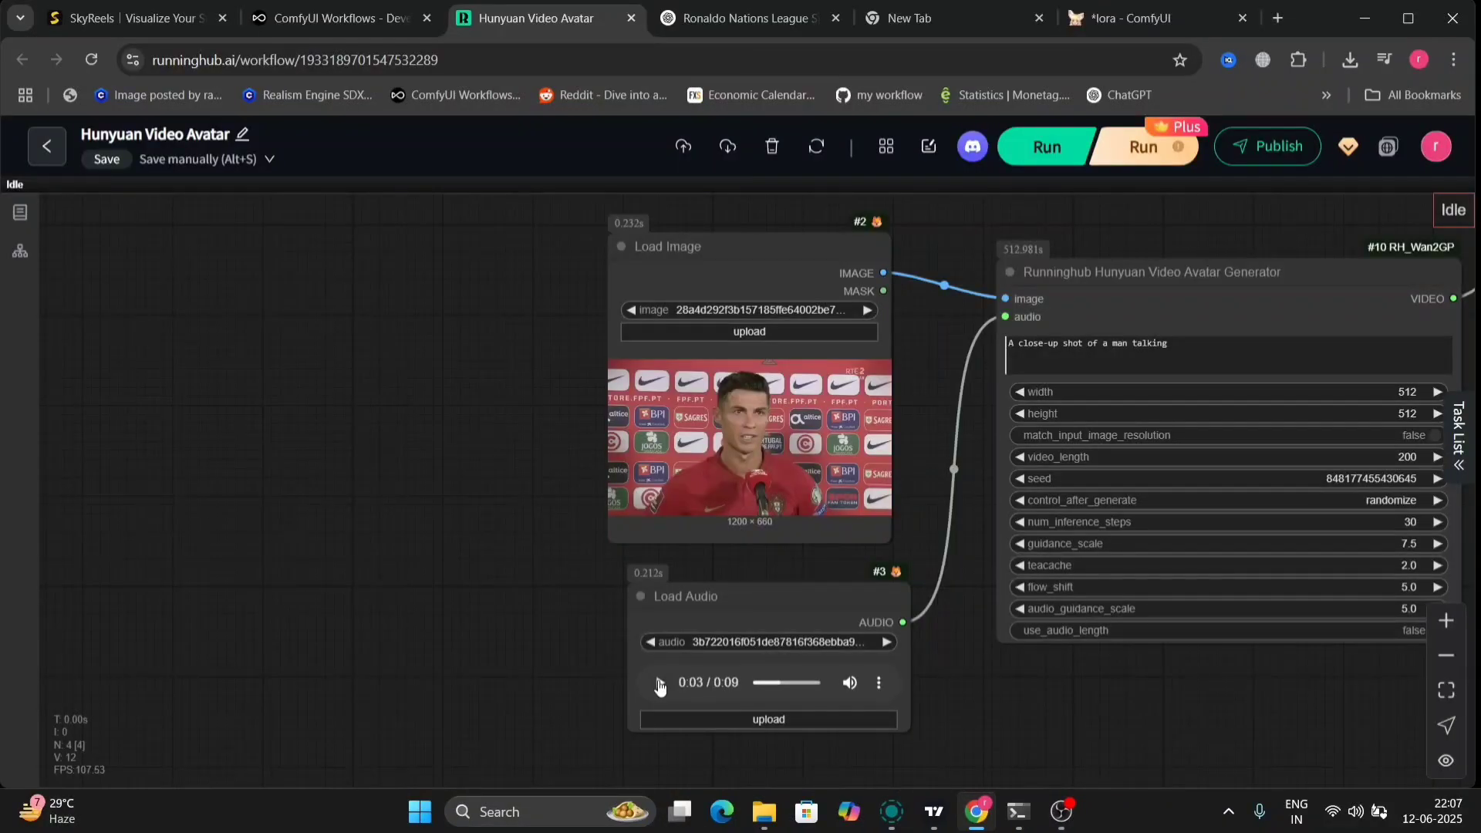
- Play the Load Audio node's 9-second clip at full volume through to 0:09
left_click(659, 685)
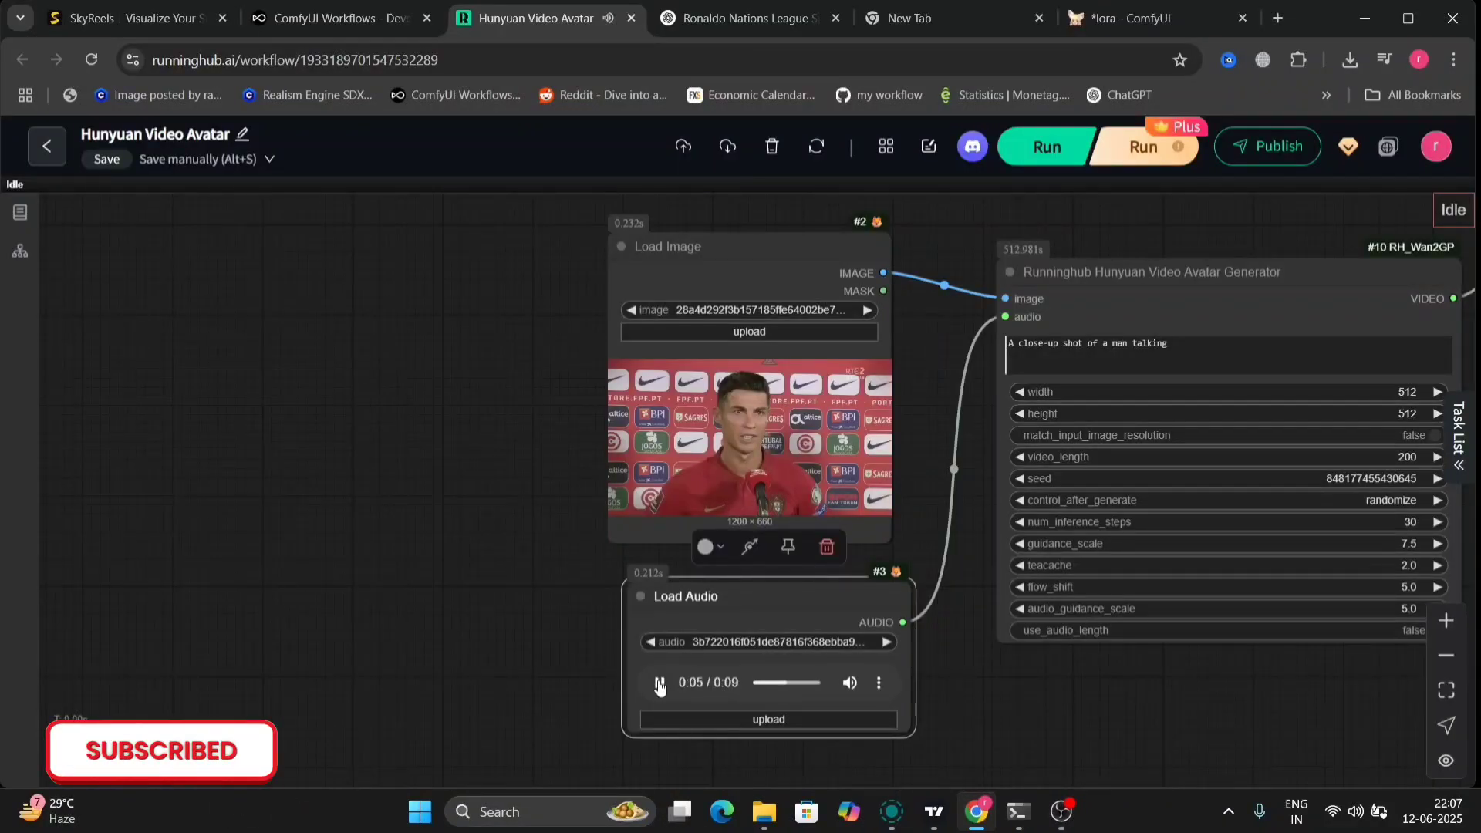
key("XF86AudioRaiseVolume")
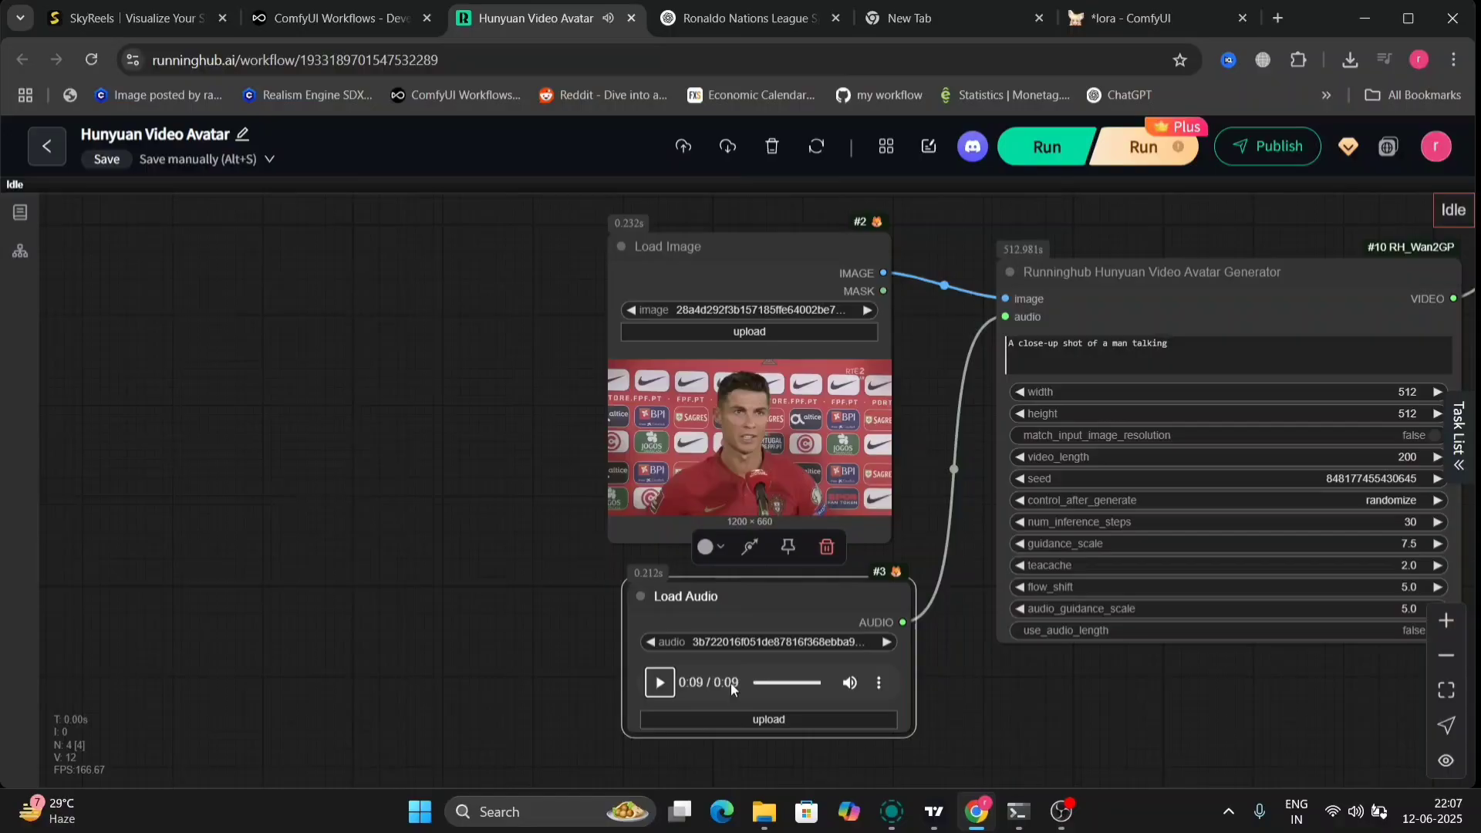
left_click(660, 683)
- Review the generator prompt 'A close-up shot of a man talking'
left_click(946, 355)
scroll(917, 434, "up", 1)
scroll(917, 428, "up", 2)
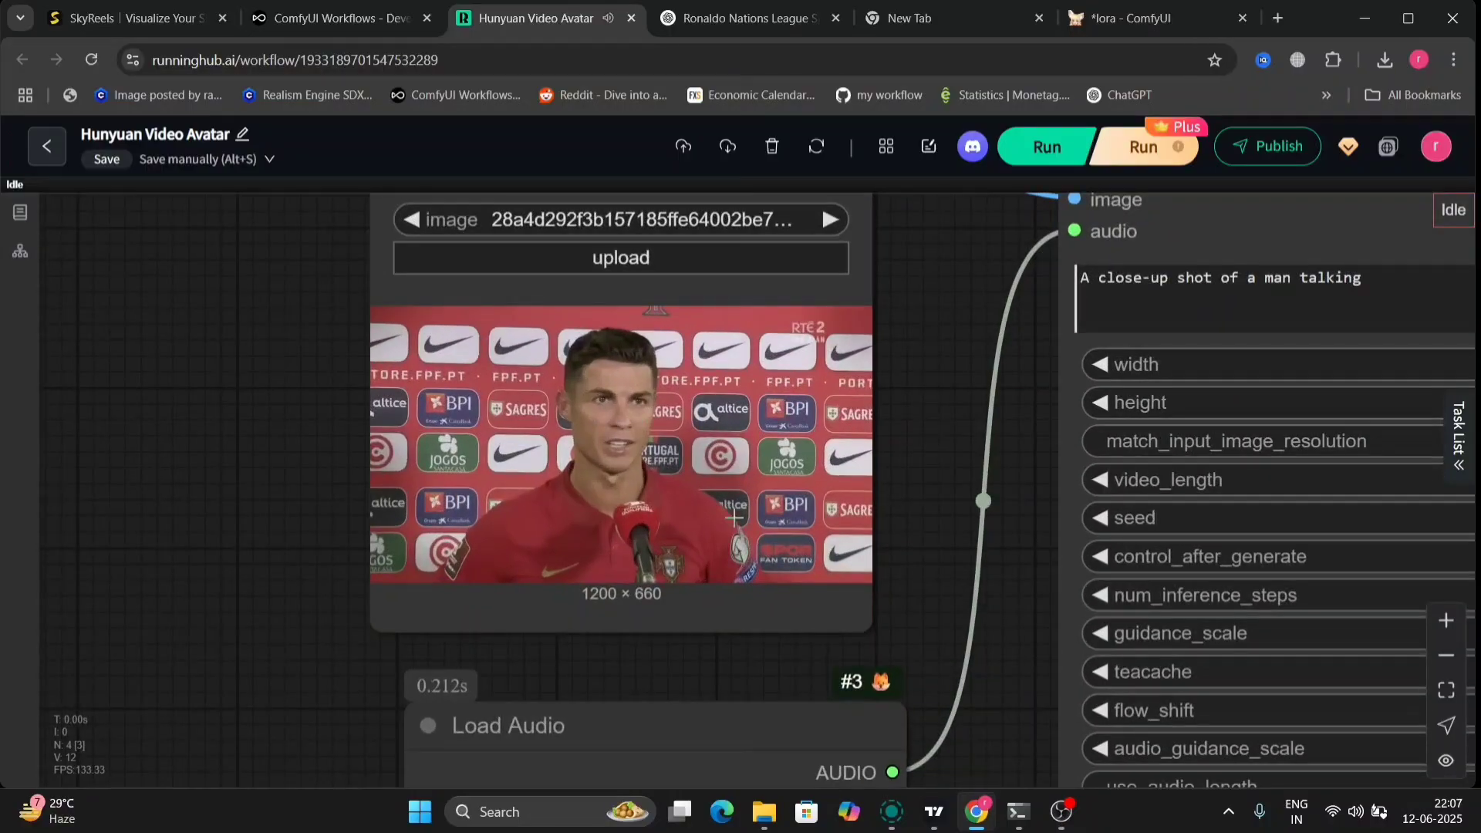
triple_click(1379, 276)
left_click(965, 351)
- Watch the generated talking video full screen, then exit and pause it
scroll(966, 352, "down", 3)
scroll(1049, 607, "right", 5)
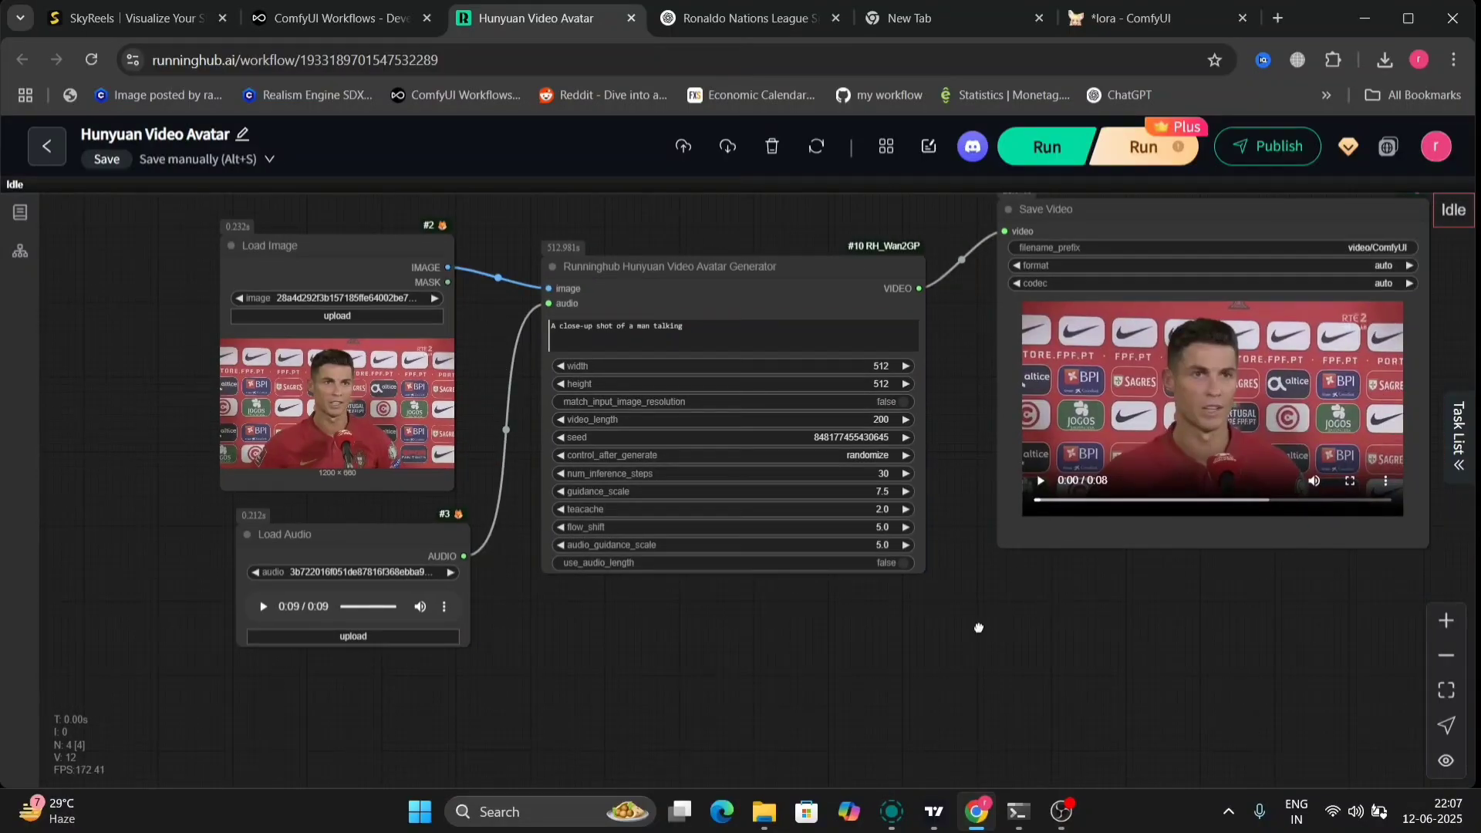
scroll(978, 628, "right", 5)
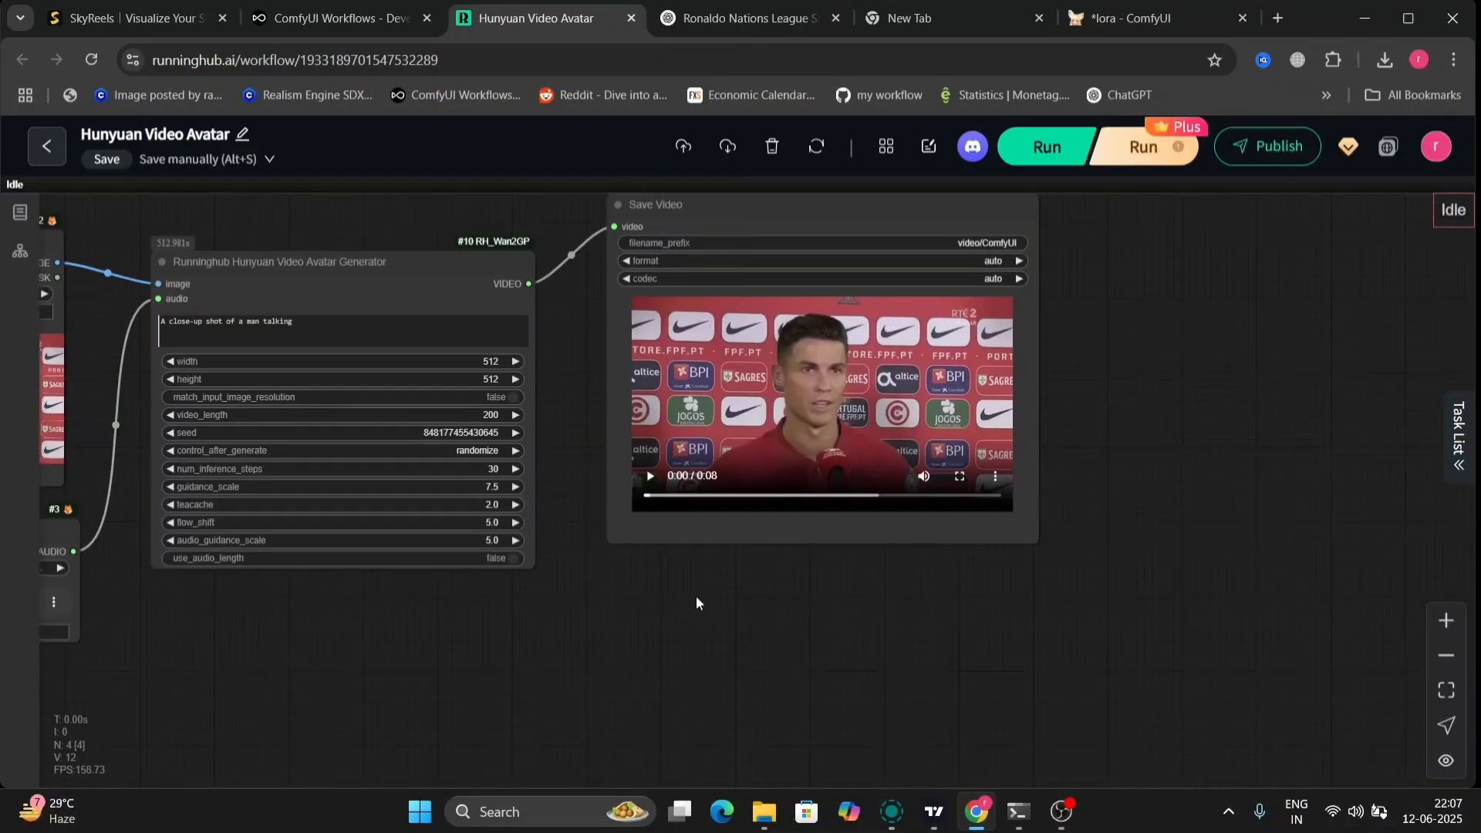
left_click(961, 476)
left_click(708, 434)
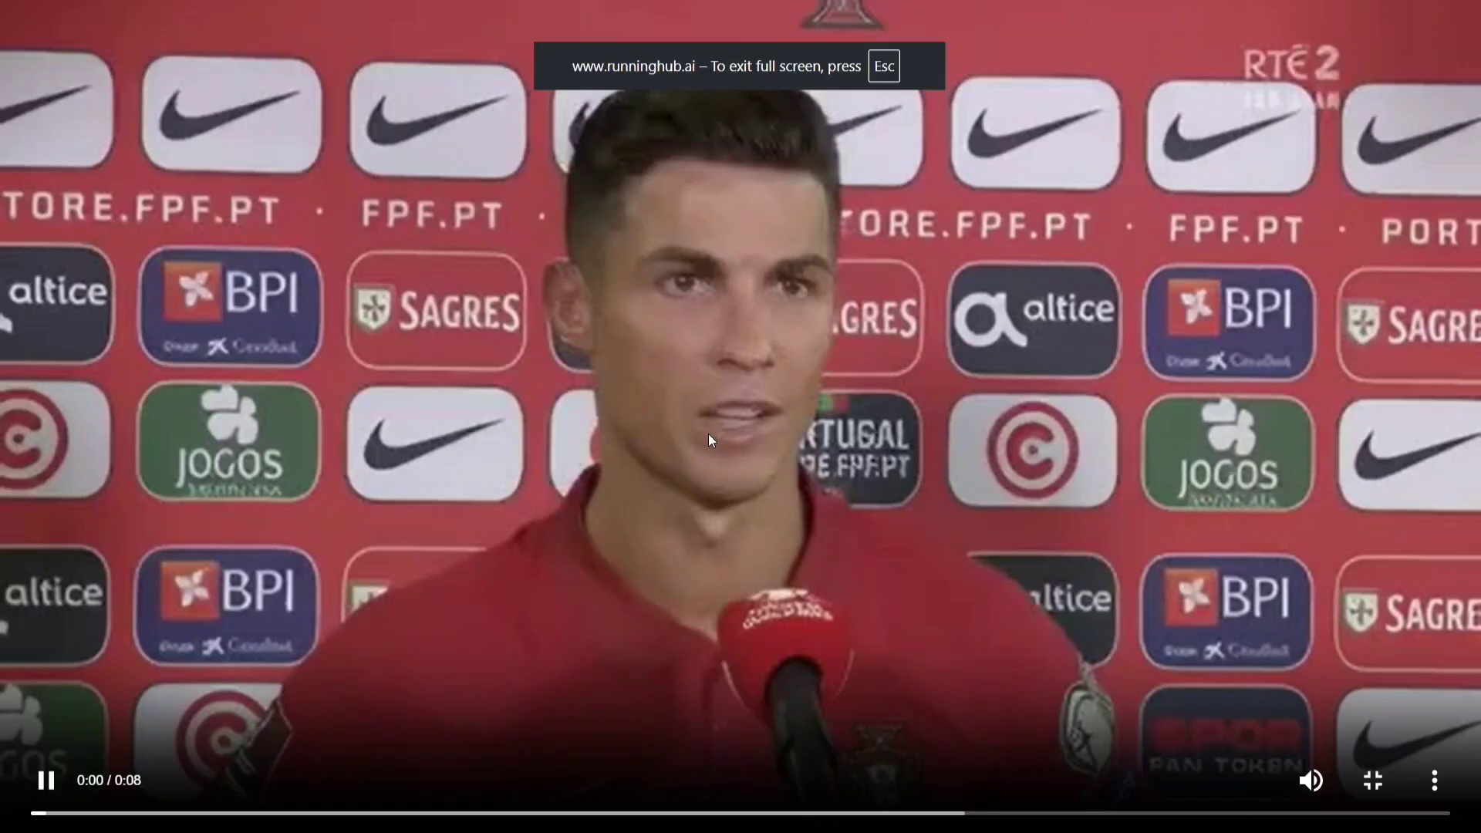
left_click(1374, 783)
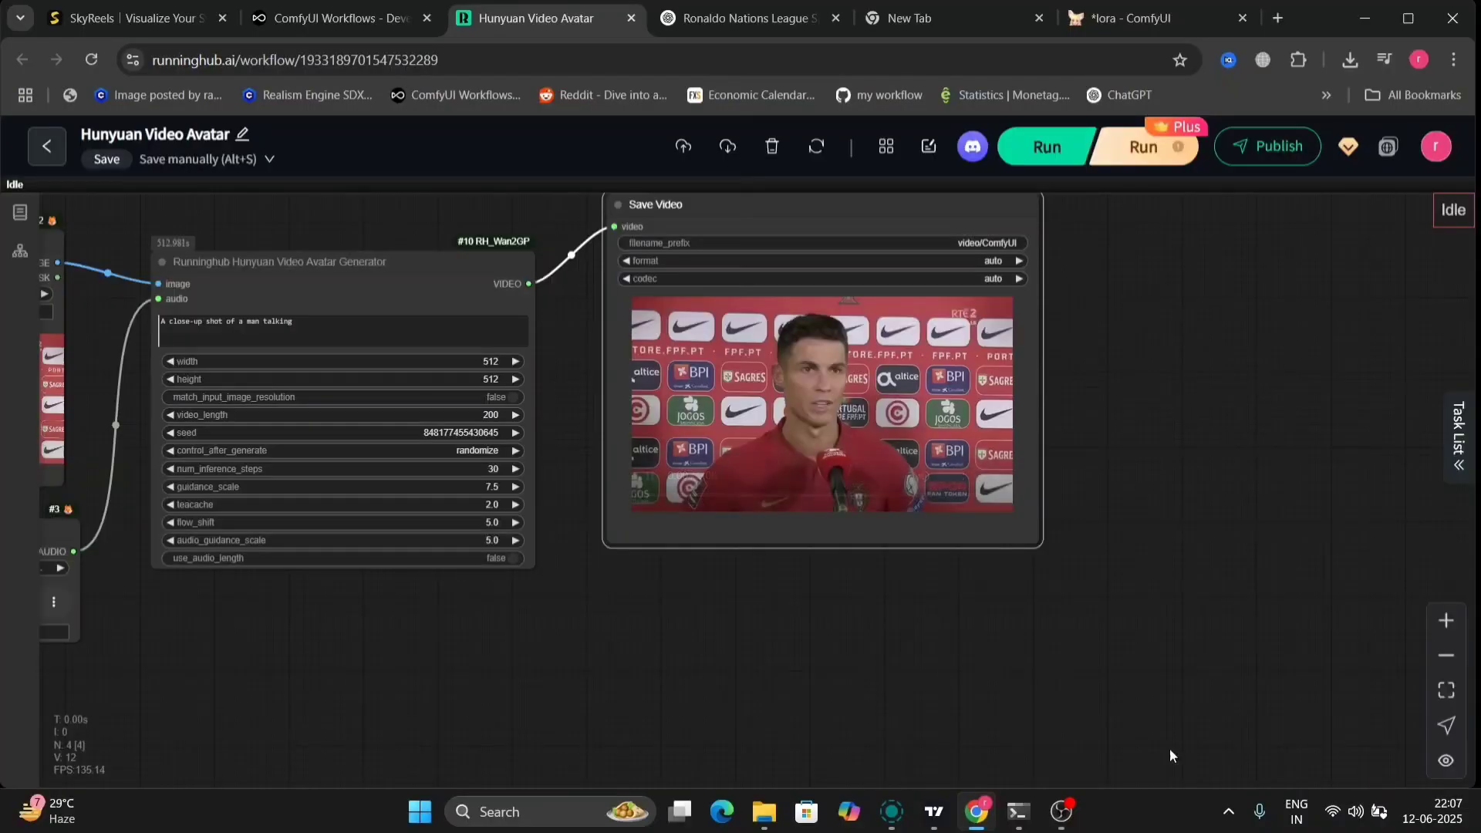
left_click(881, 438)
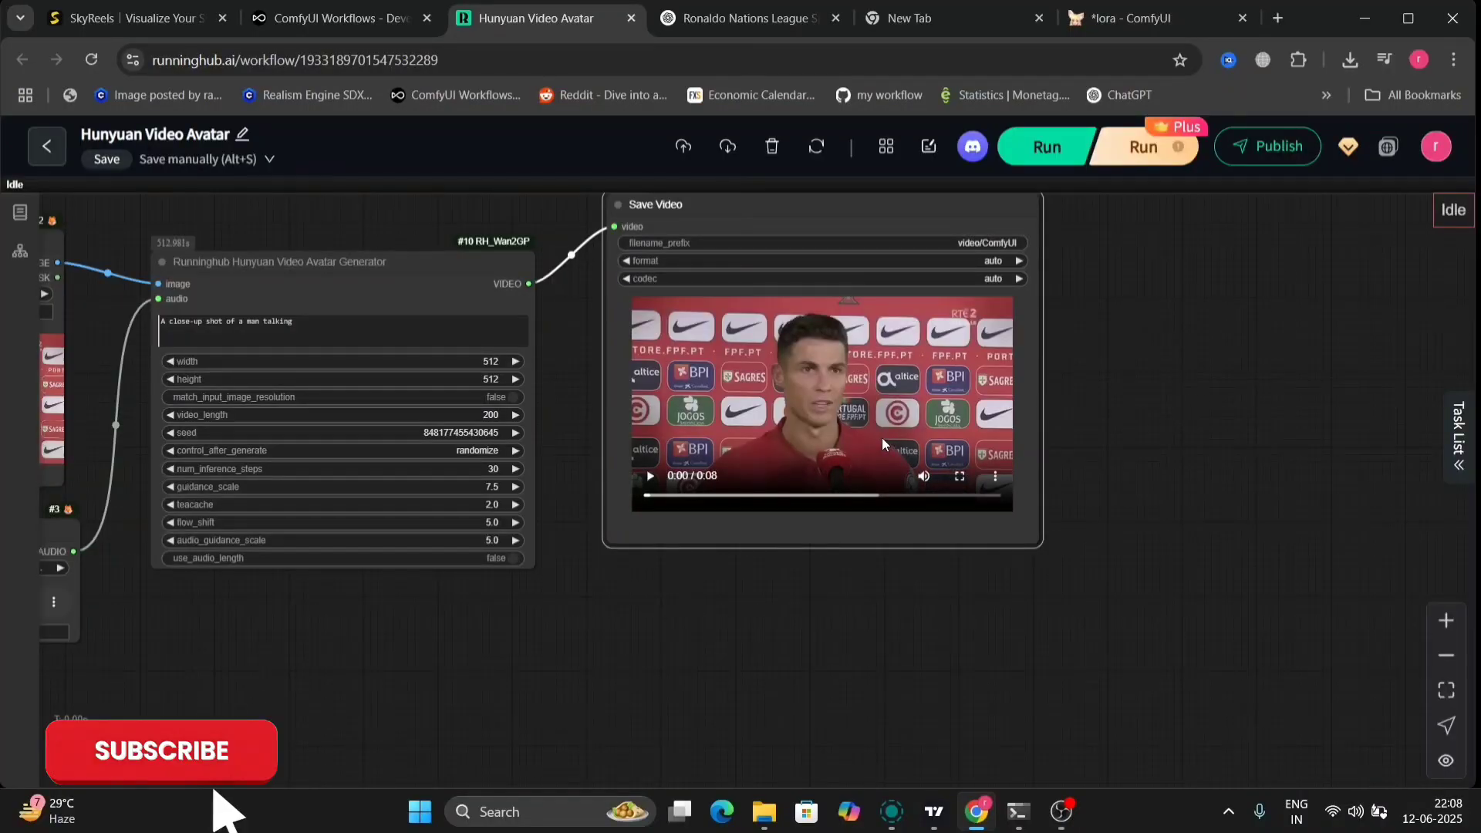
- Enlarge the Save Video node's preview and play the video inside it
left_click_drag(1040, 546, 1017, 528)
scroll(1062, 457, "up", 3)
scroll(1062, 457, "up", 3)
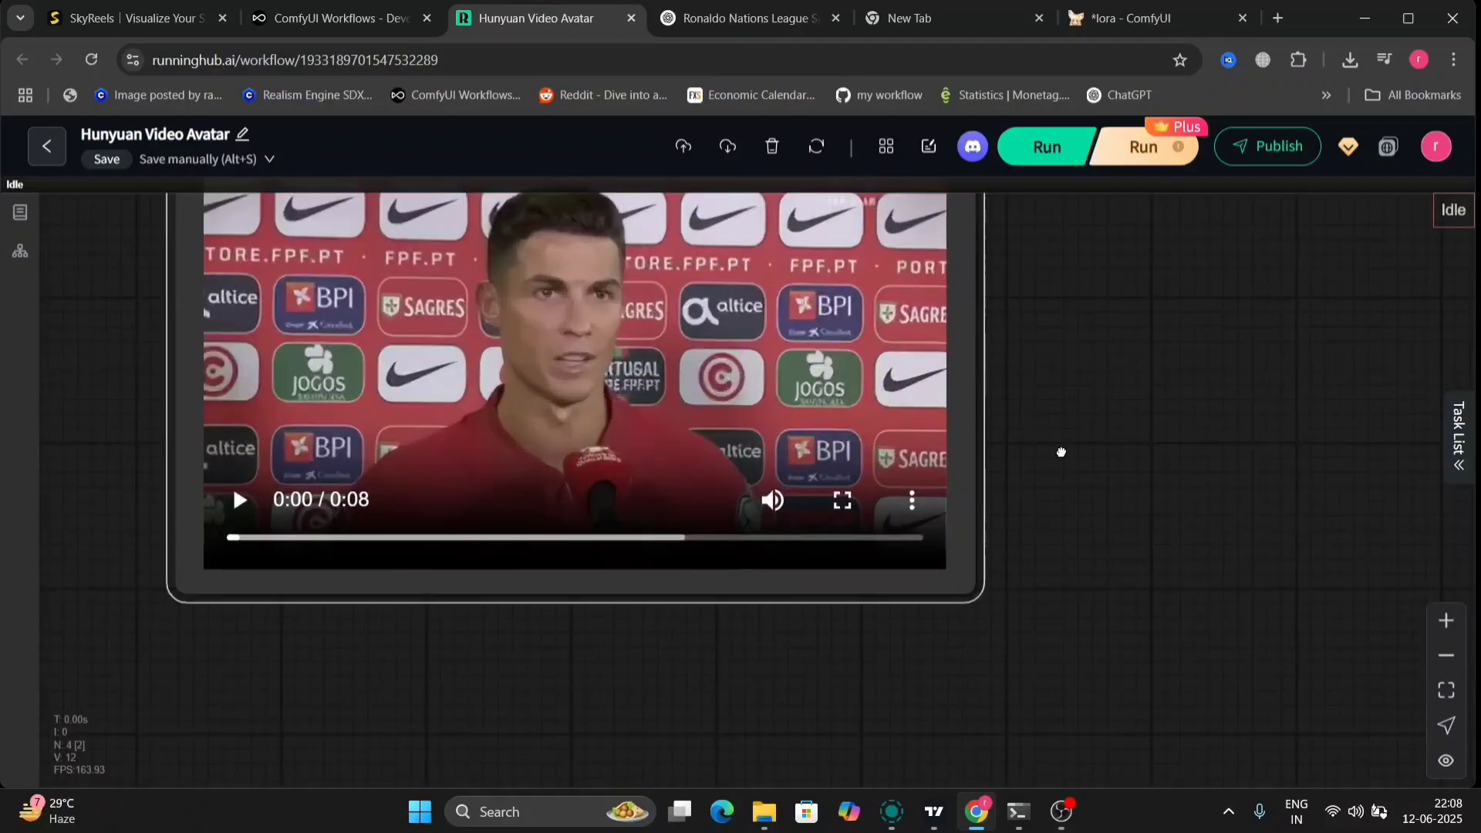
scroll(519, 665, "up", 2)
left_click(523, 679)
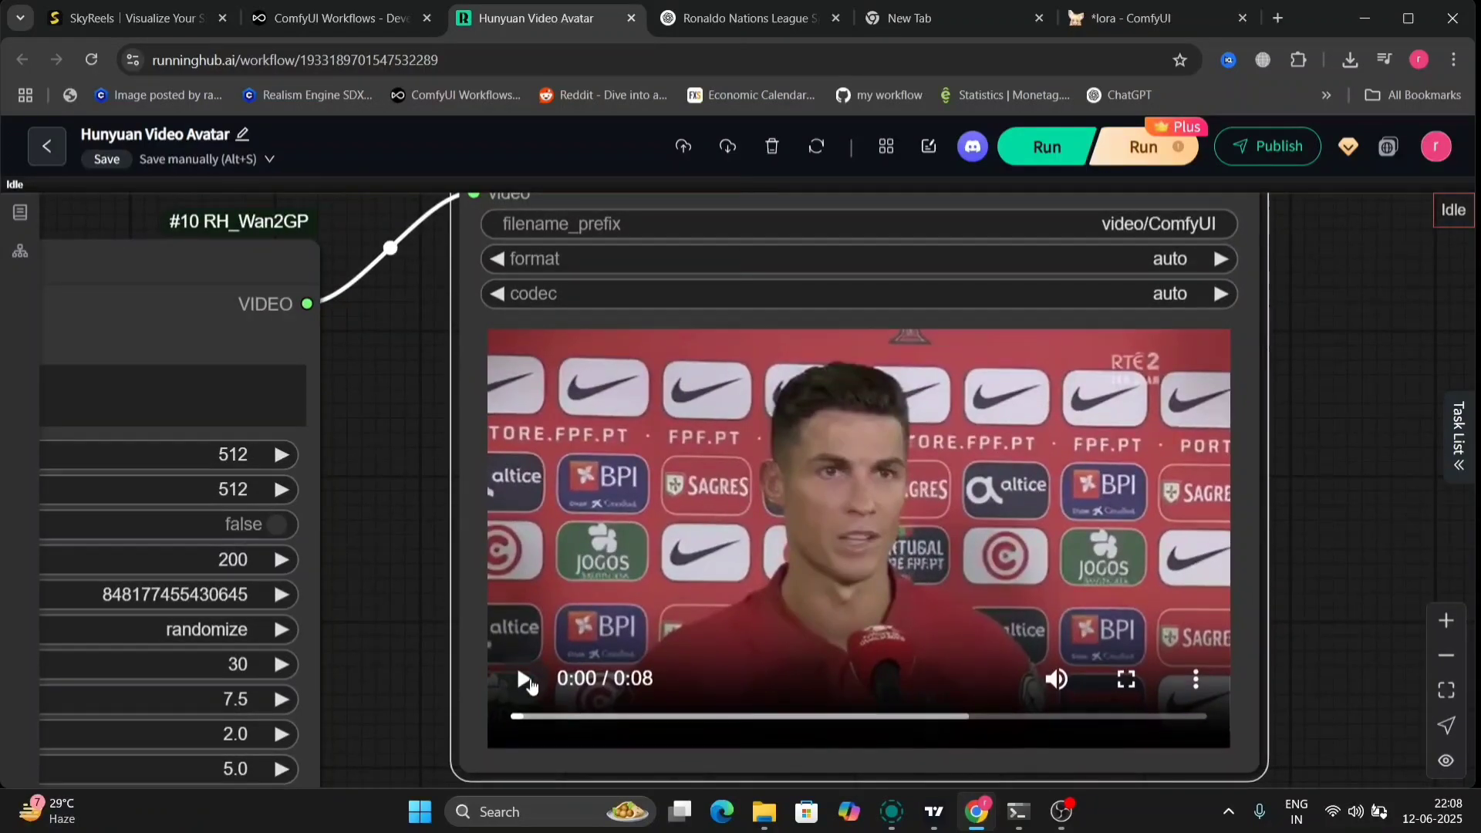
left_click(1458, 434)
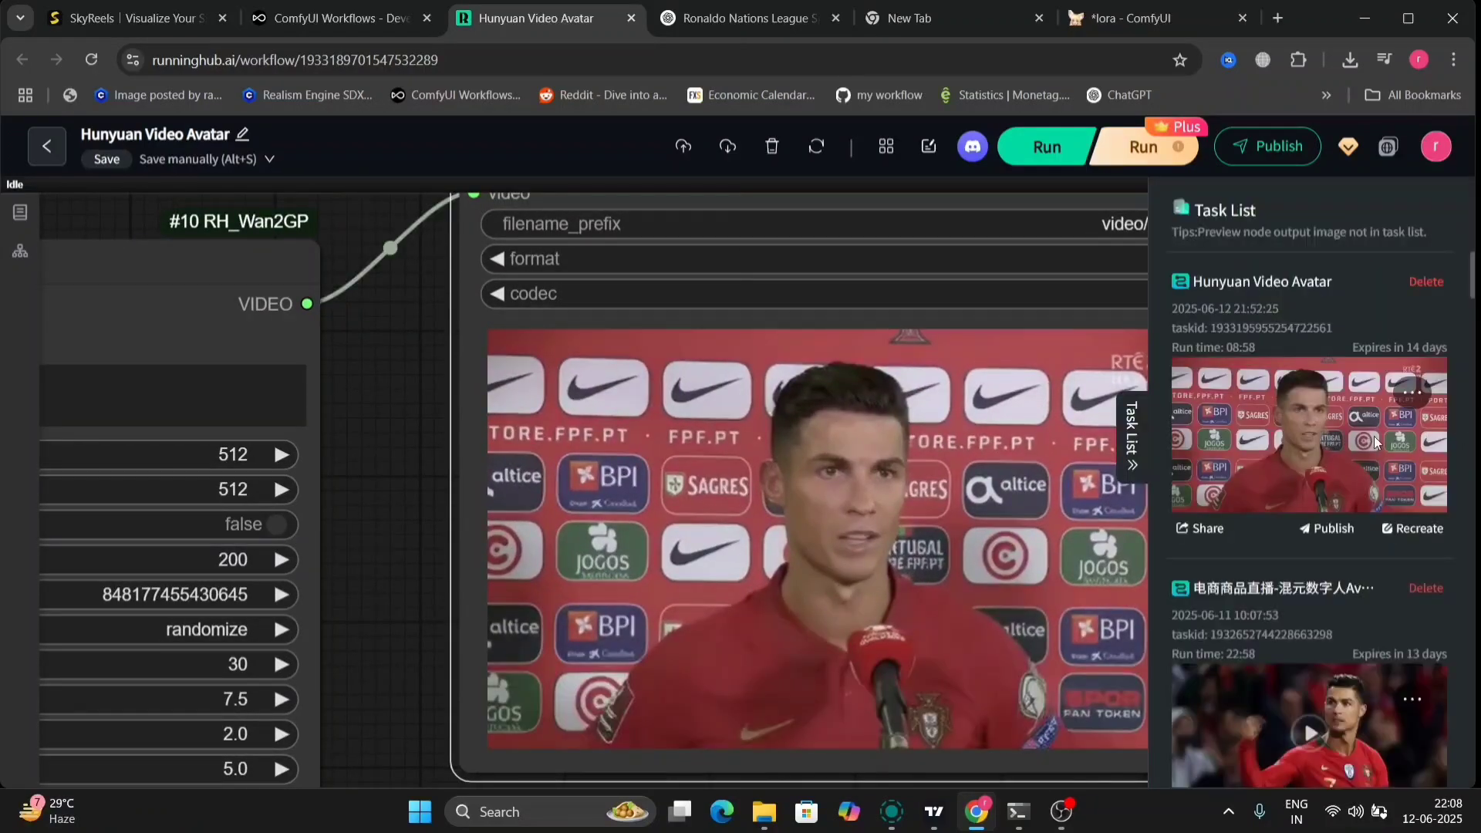
left_click(1306, 436)
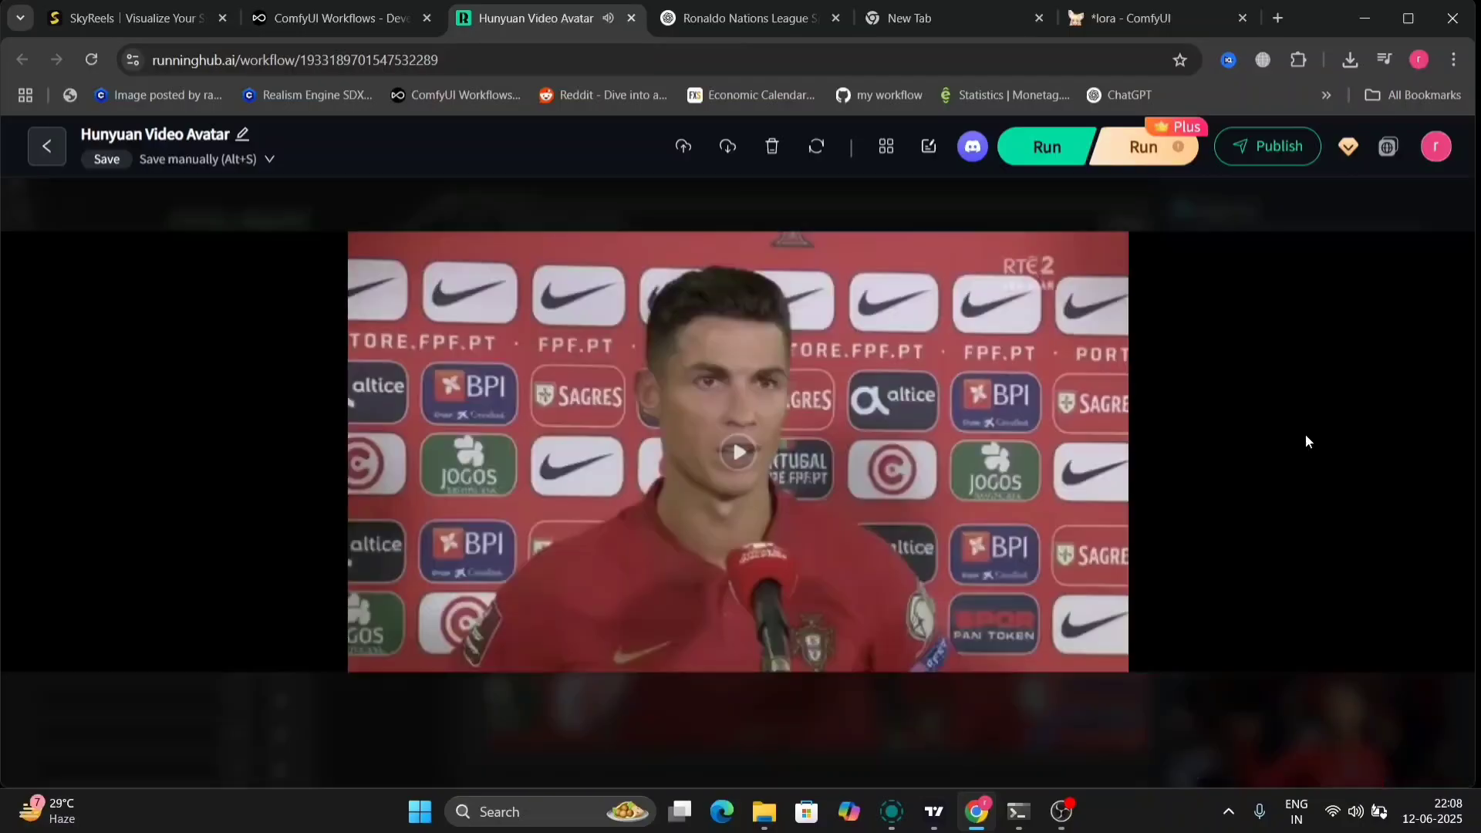
left_click(742, 451)
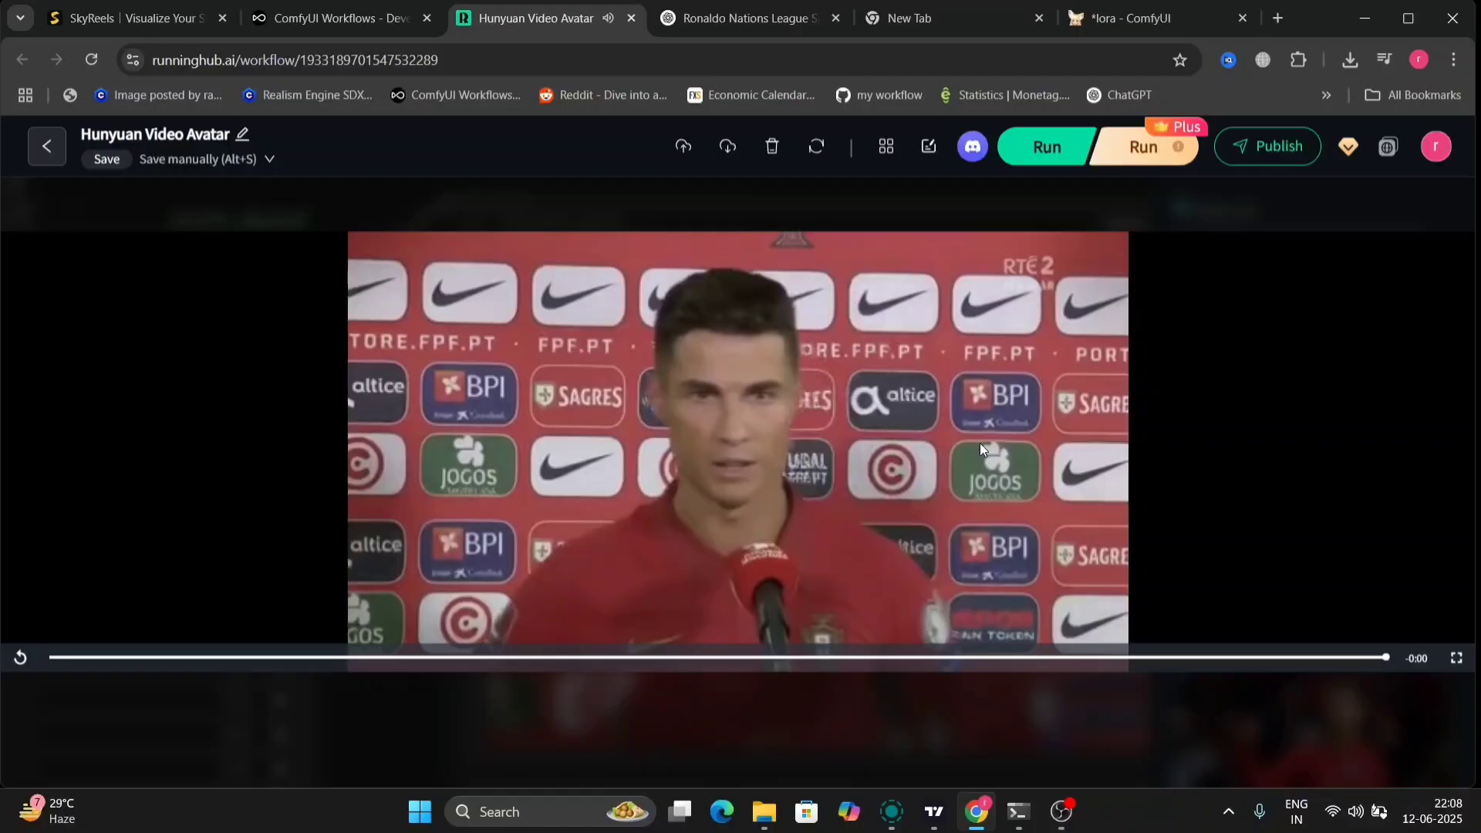
key("Escape")
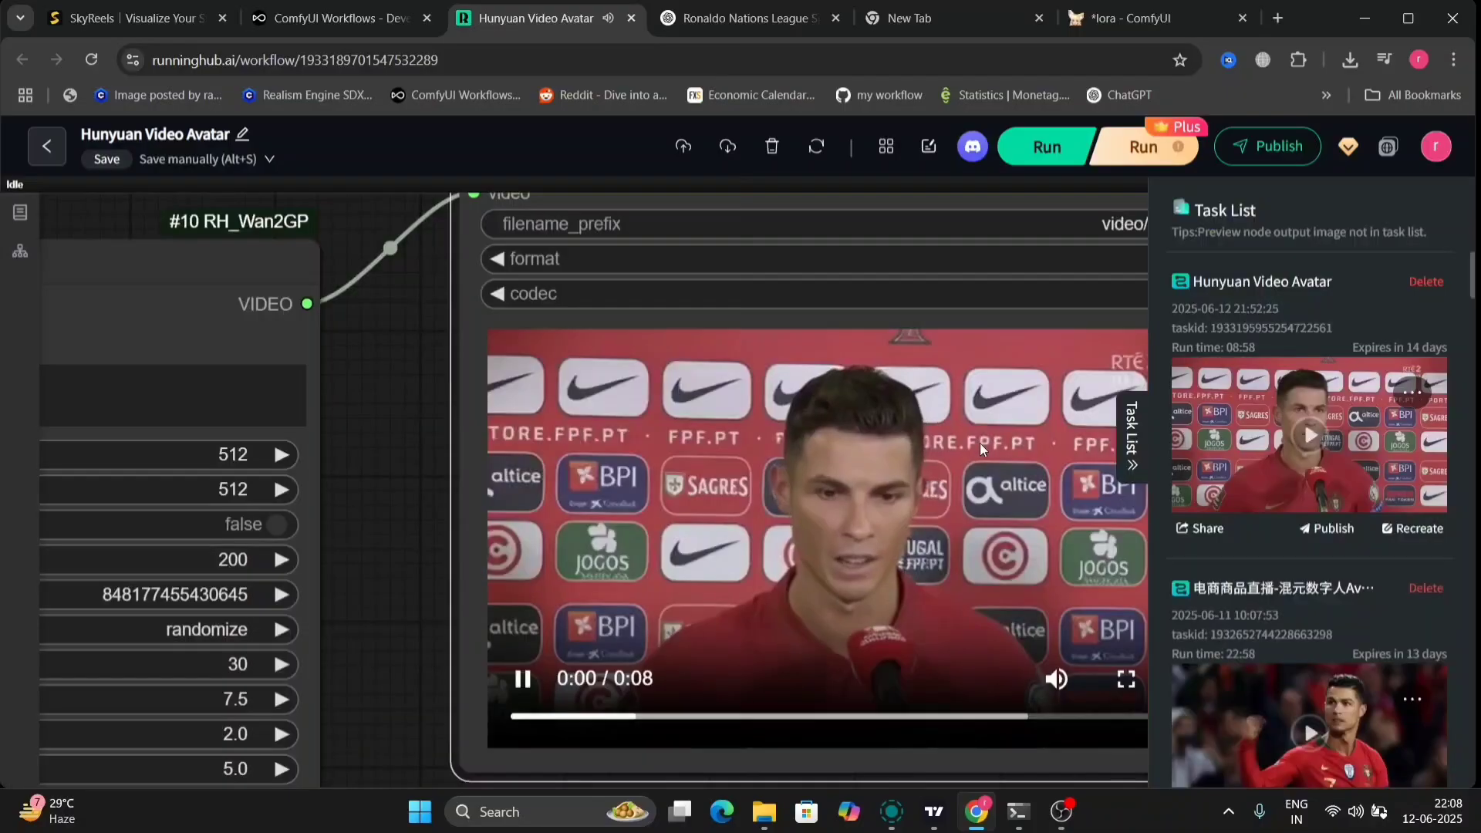
left_click(1145, 425)
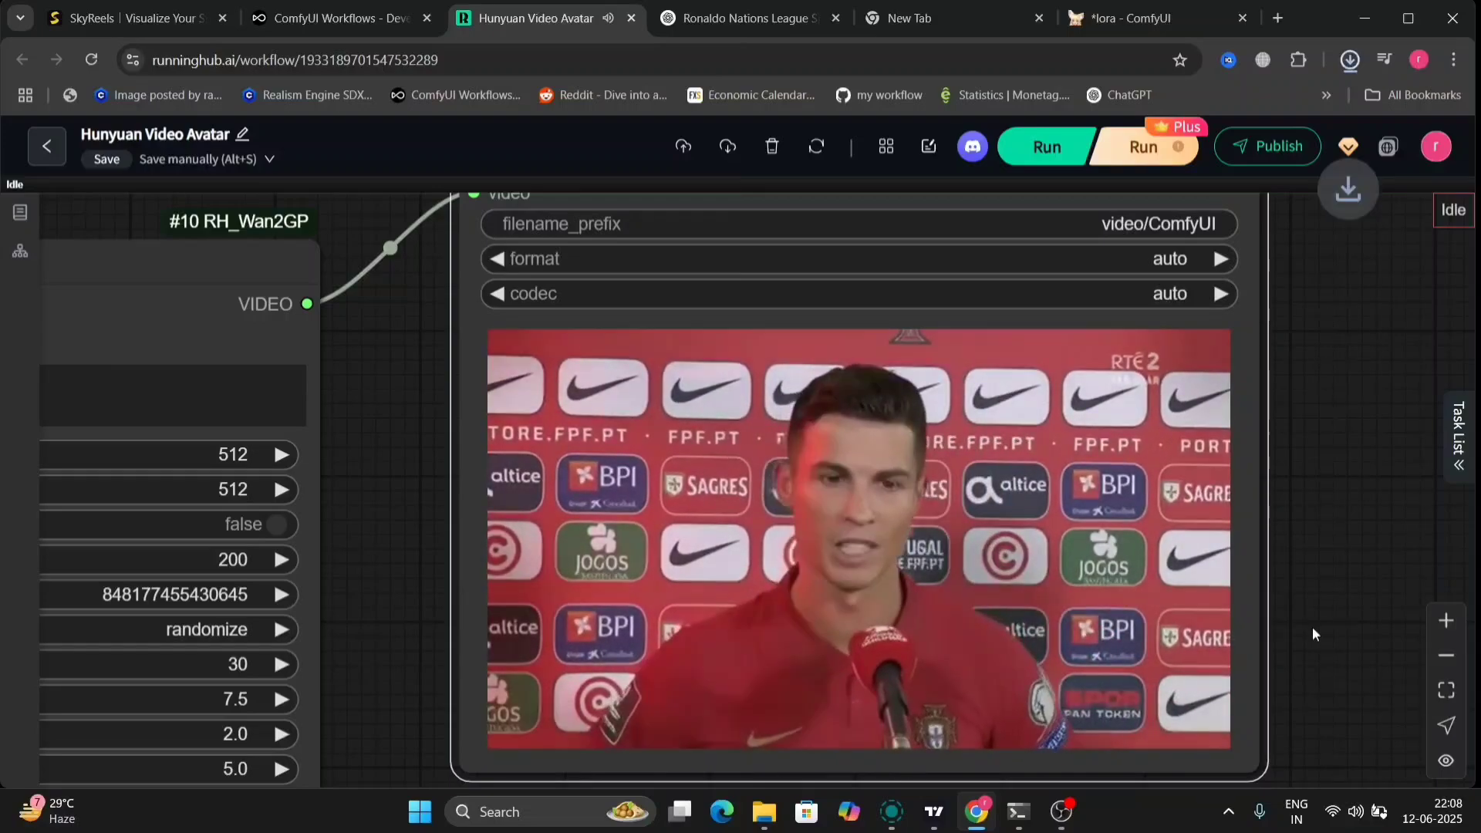
left_click_drag(380, 561, 770, 449)
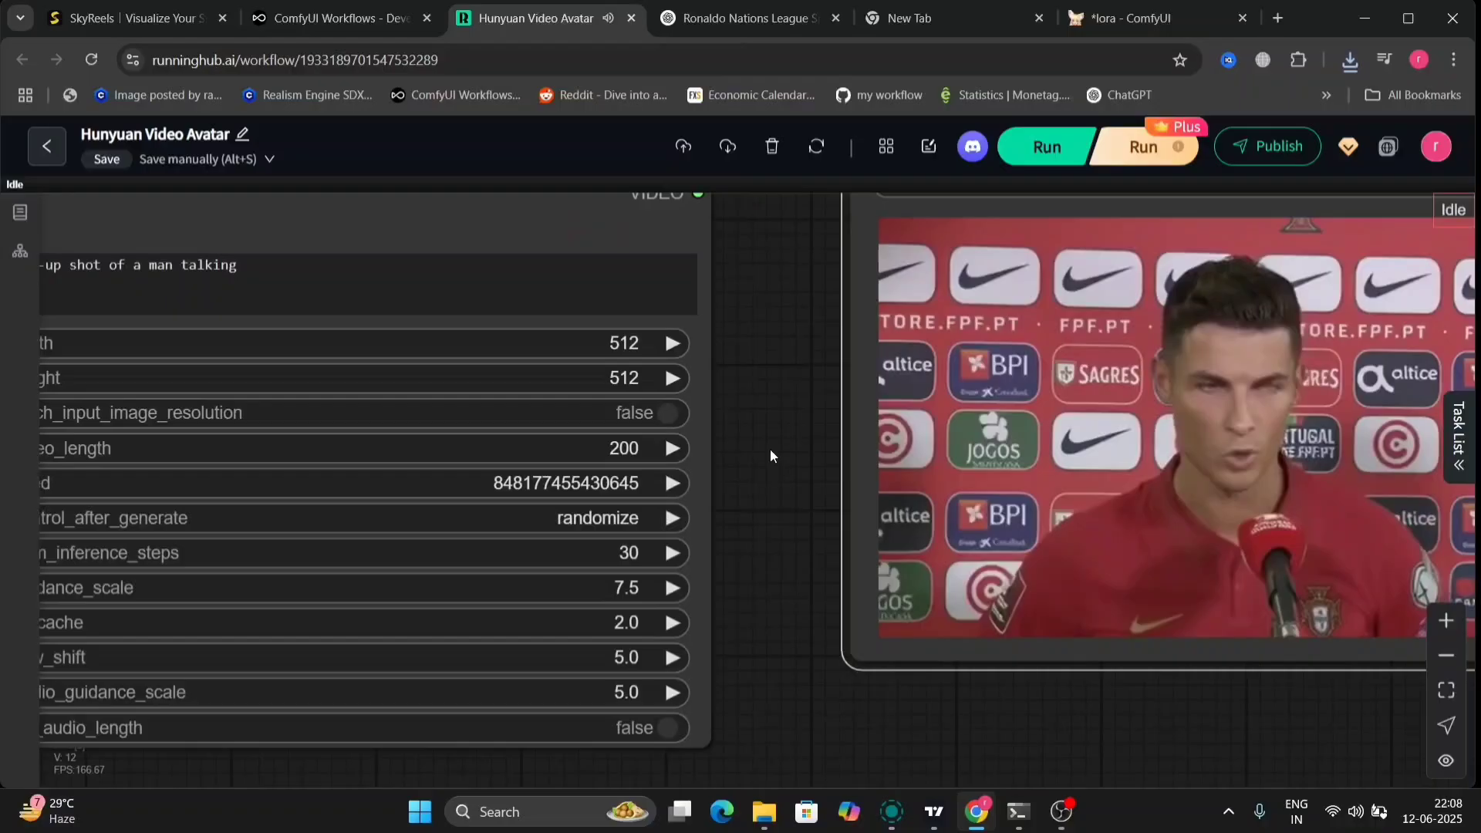
scroll(770, 449, "down", 6)
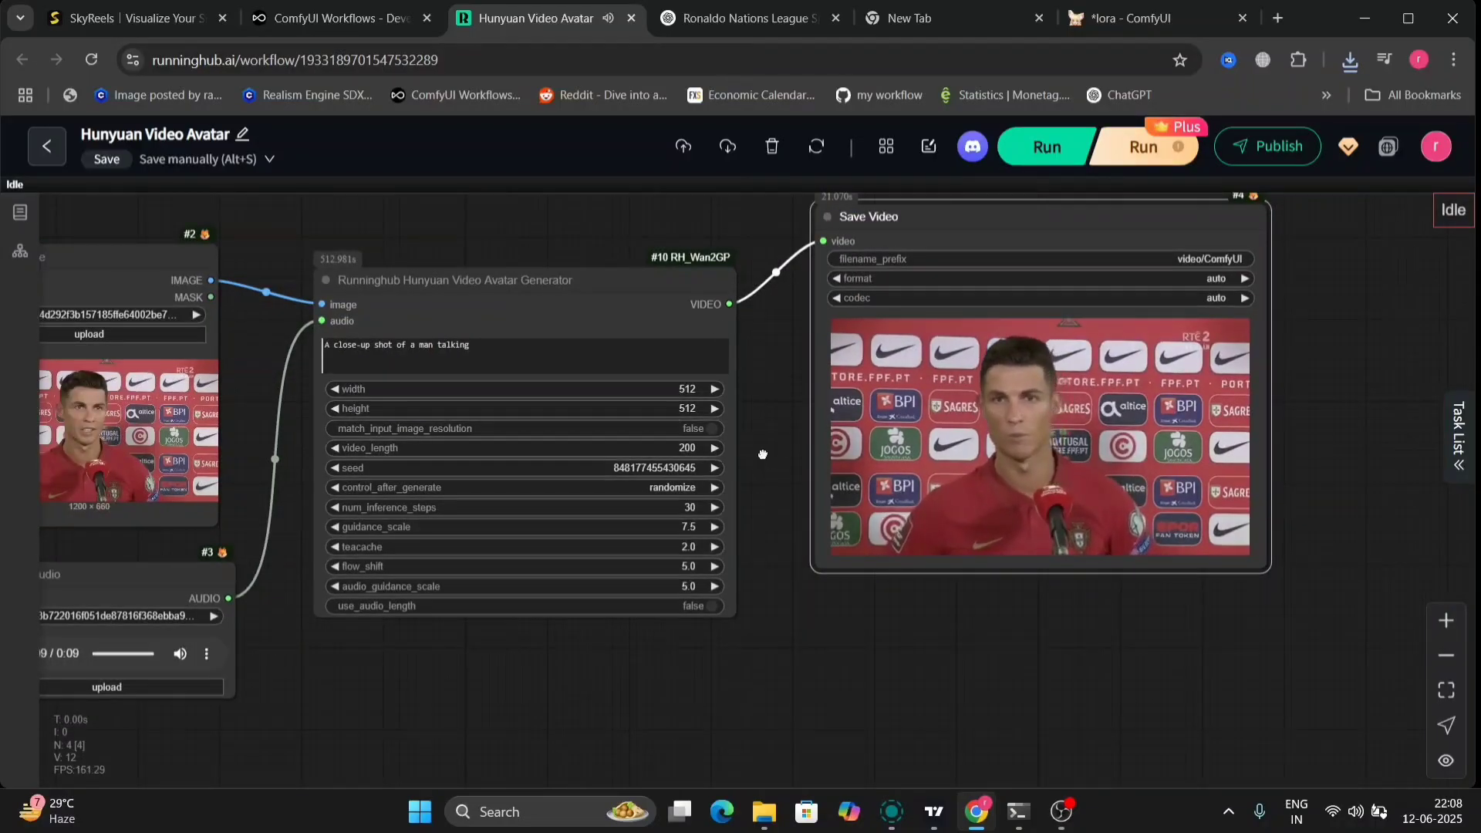
left_click_drag(340, 453, 898, 505)
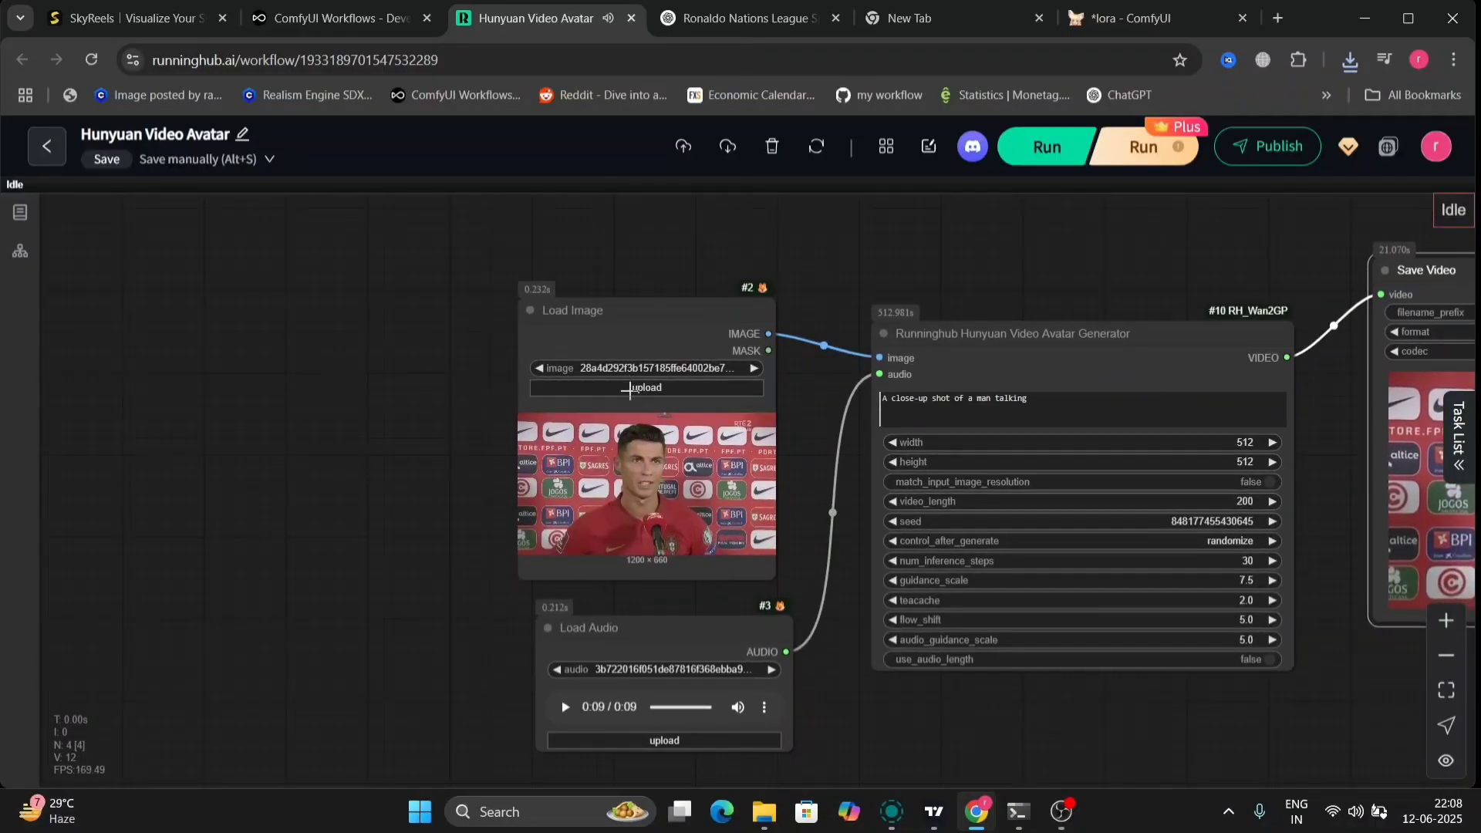
left_click(631, 391)
scroll(354, 449, "down", 4)
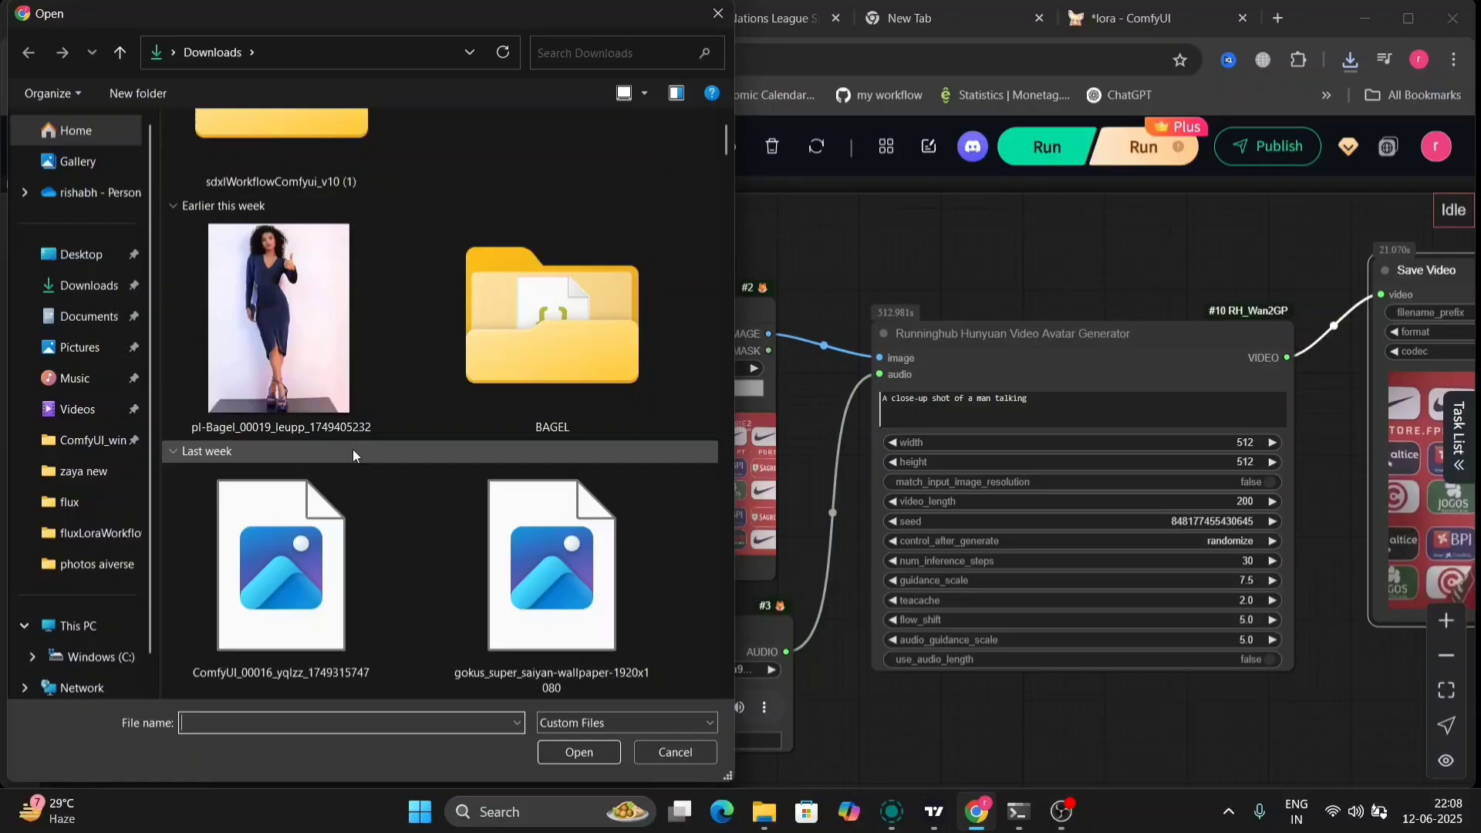
scroll(354, 450, "up", 5)
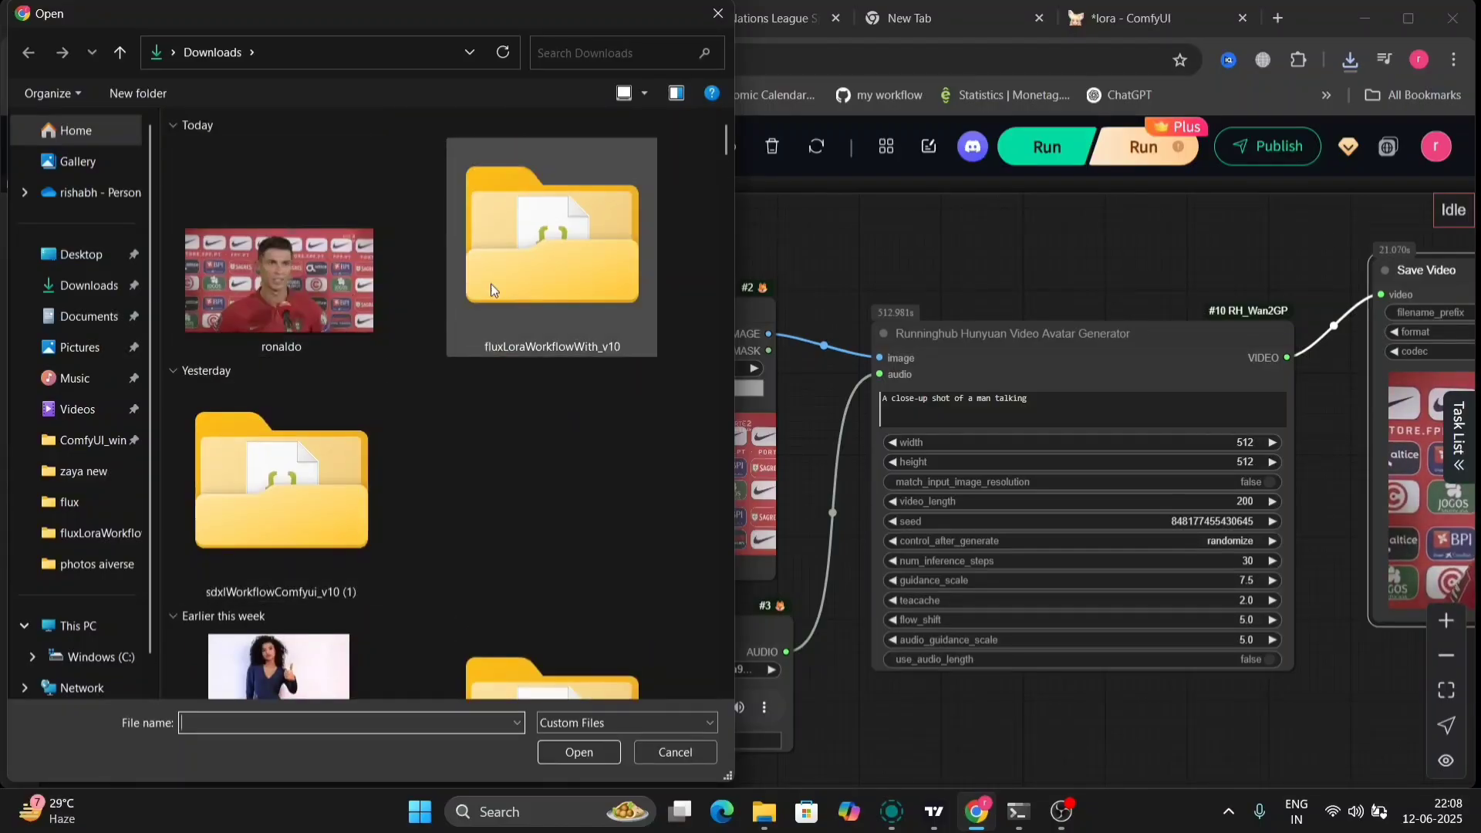
left_click(69, 254)
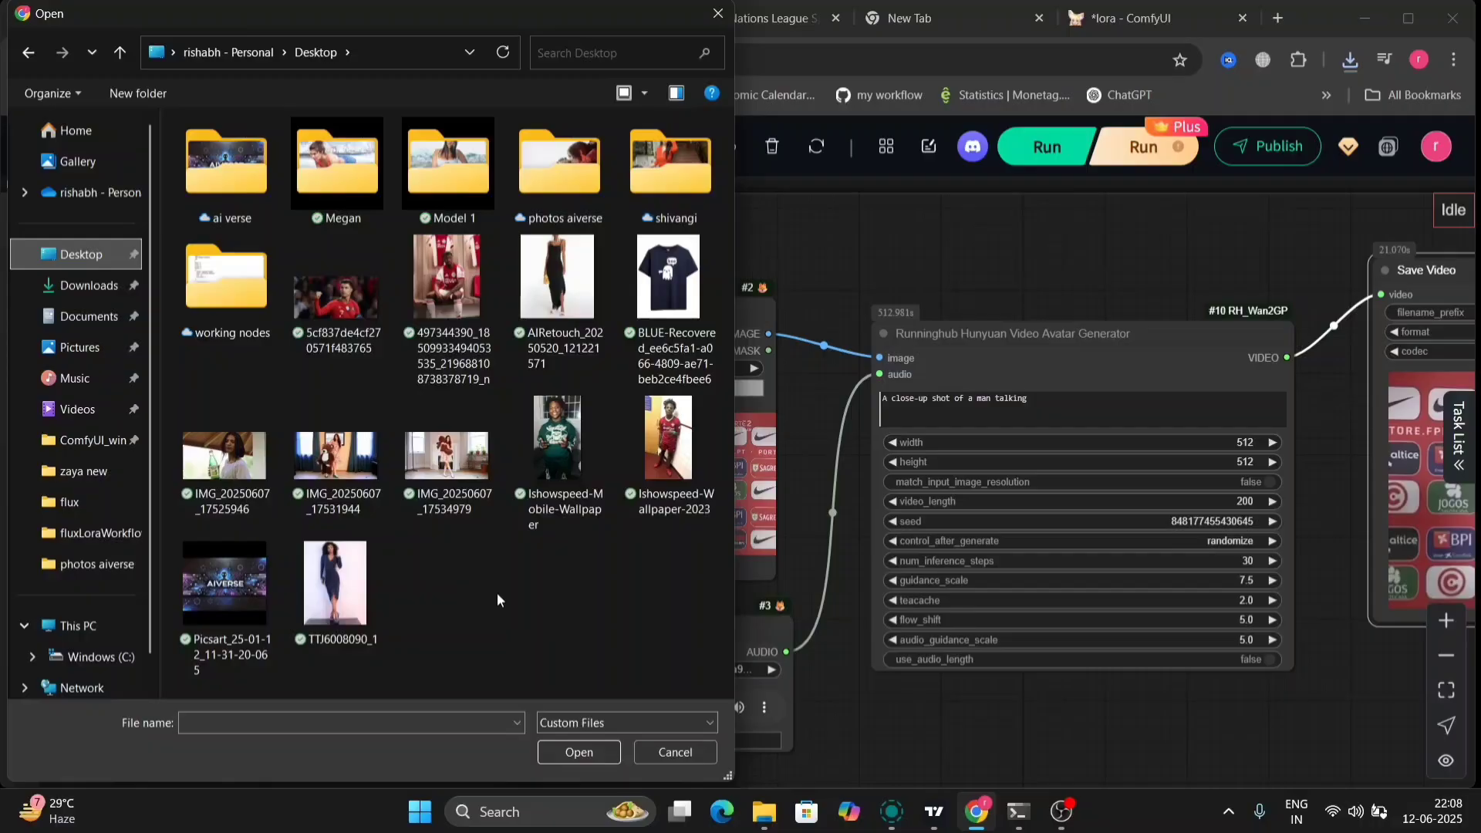
left_click(718, 14)
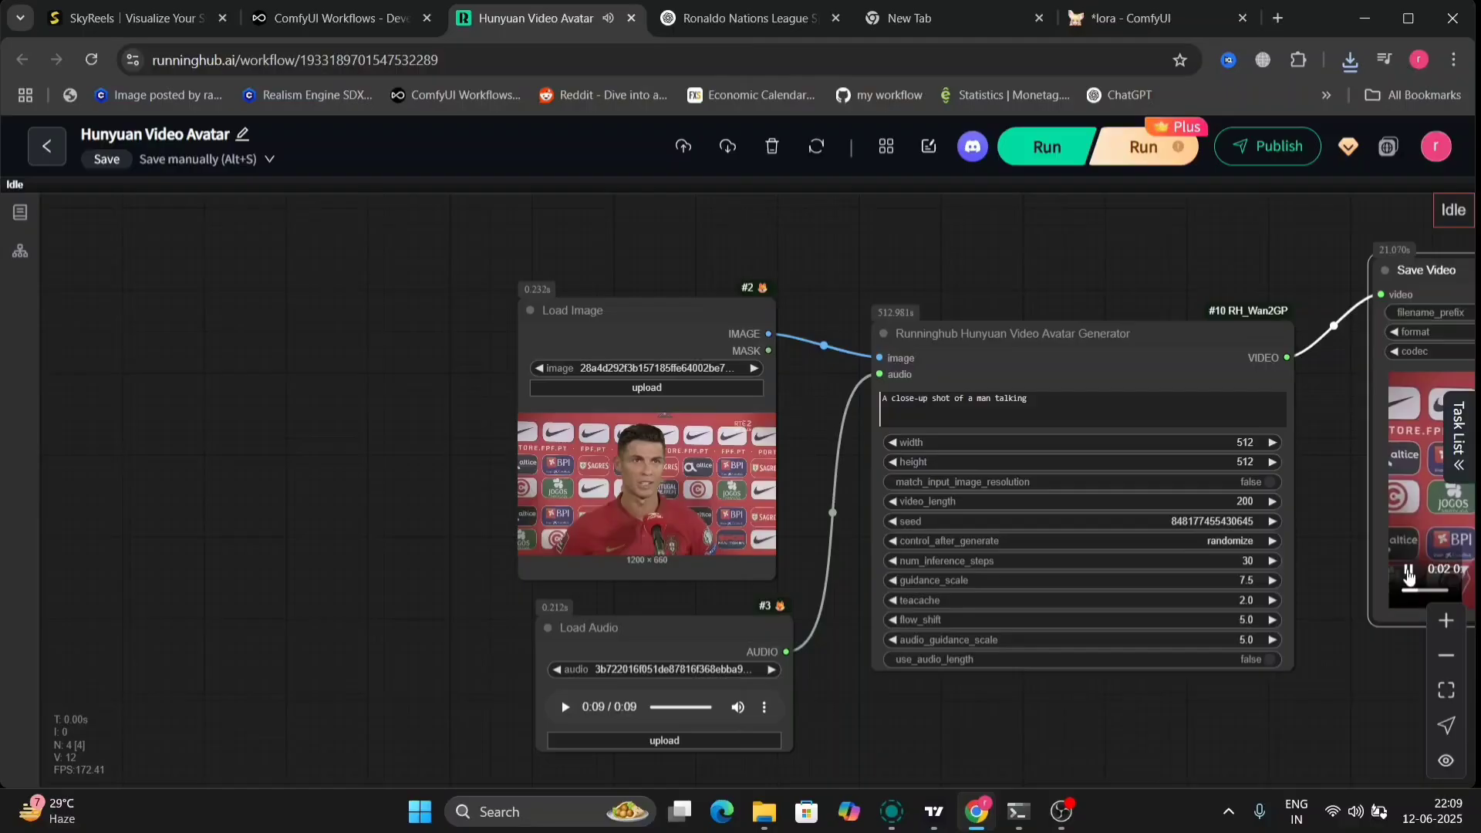
left_click_drag(1342, 687, 1171, 681)
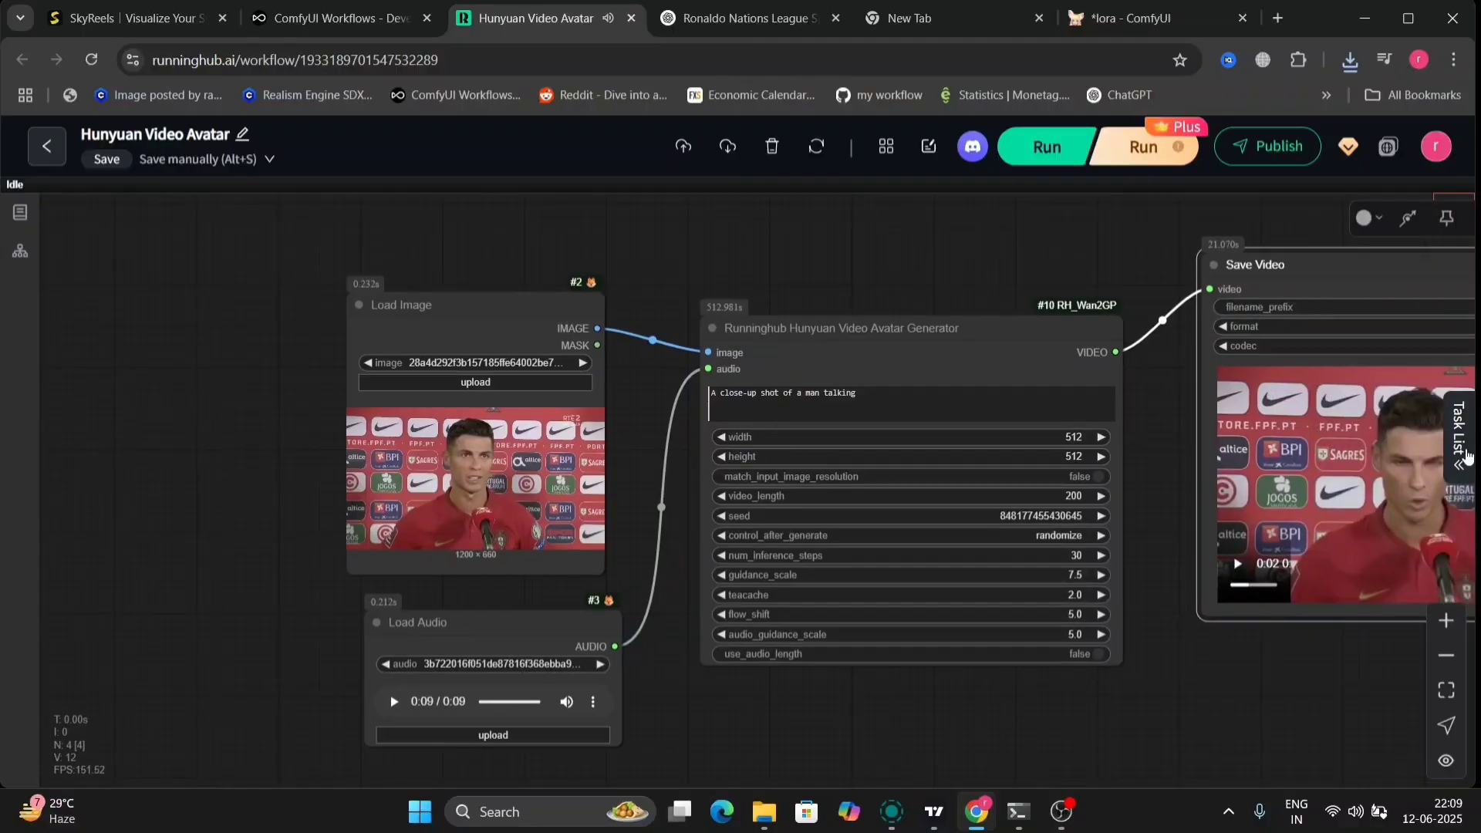
left_click(1470, 443)
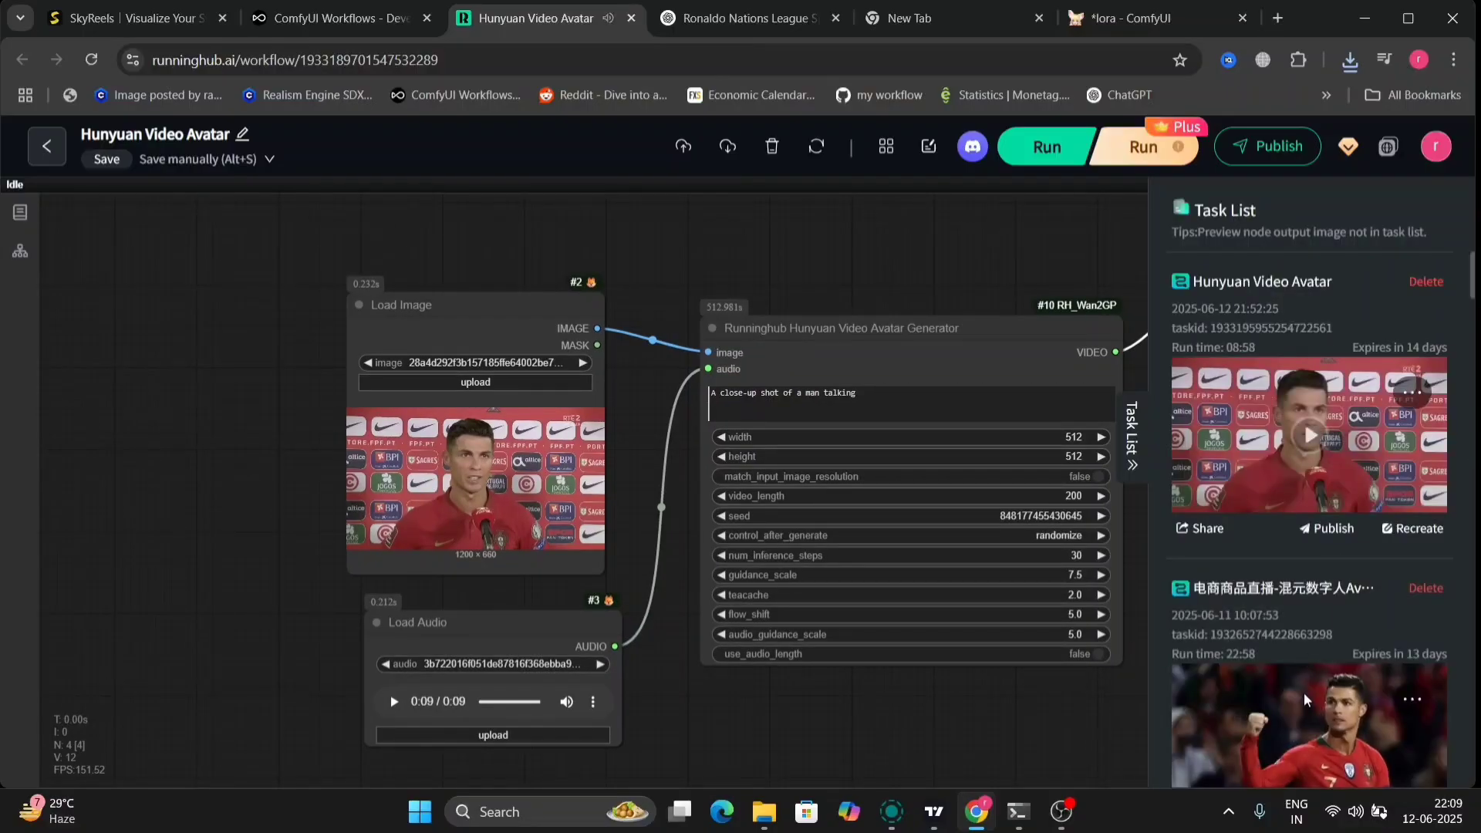
scroll(1304, 698, "down", 2)
scroll(1304, 698, "down", 3)
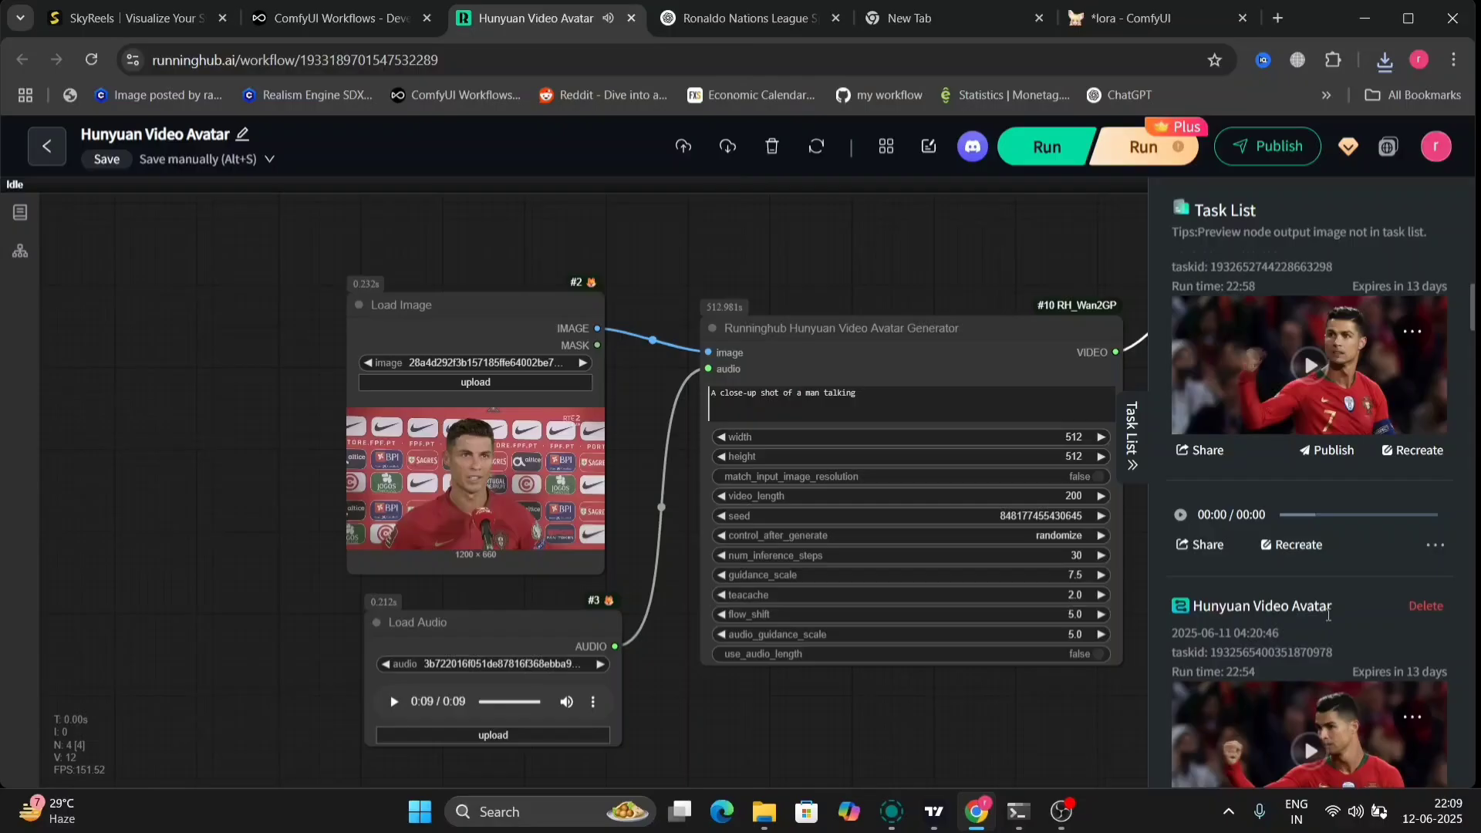
scroll(1328, 613, "up", 1)
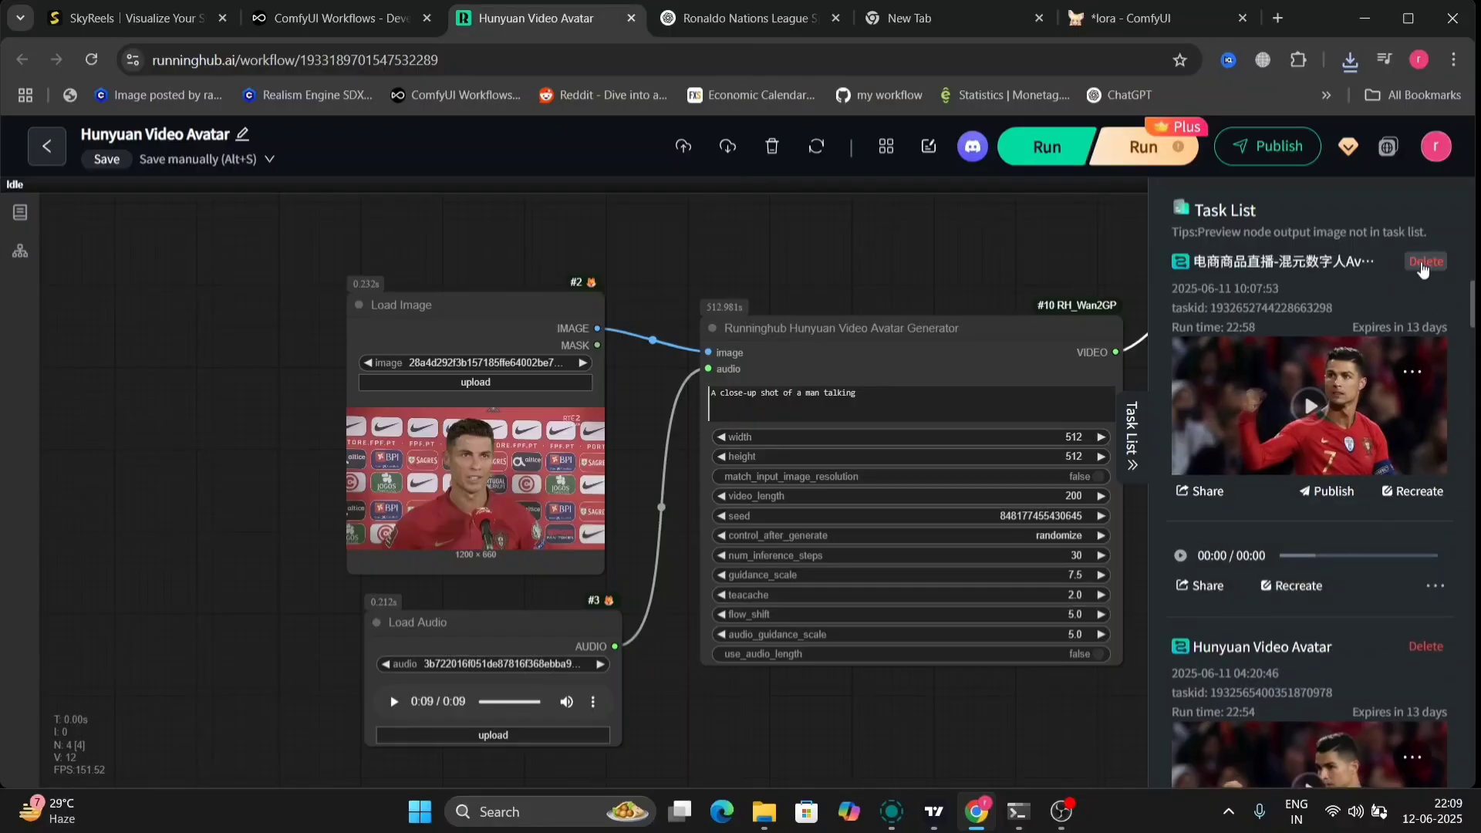
left_click(1424, 263)
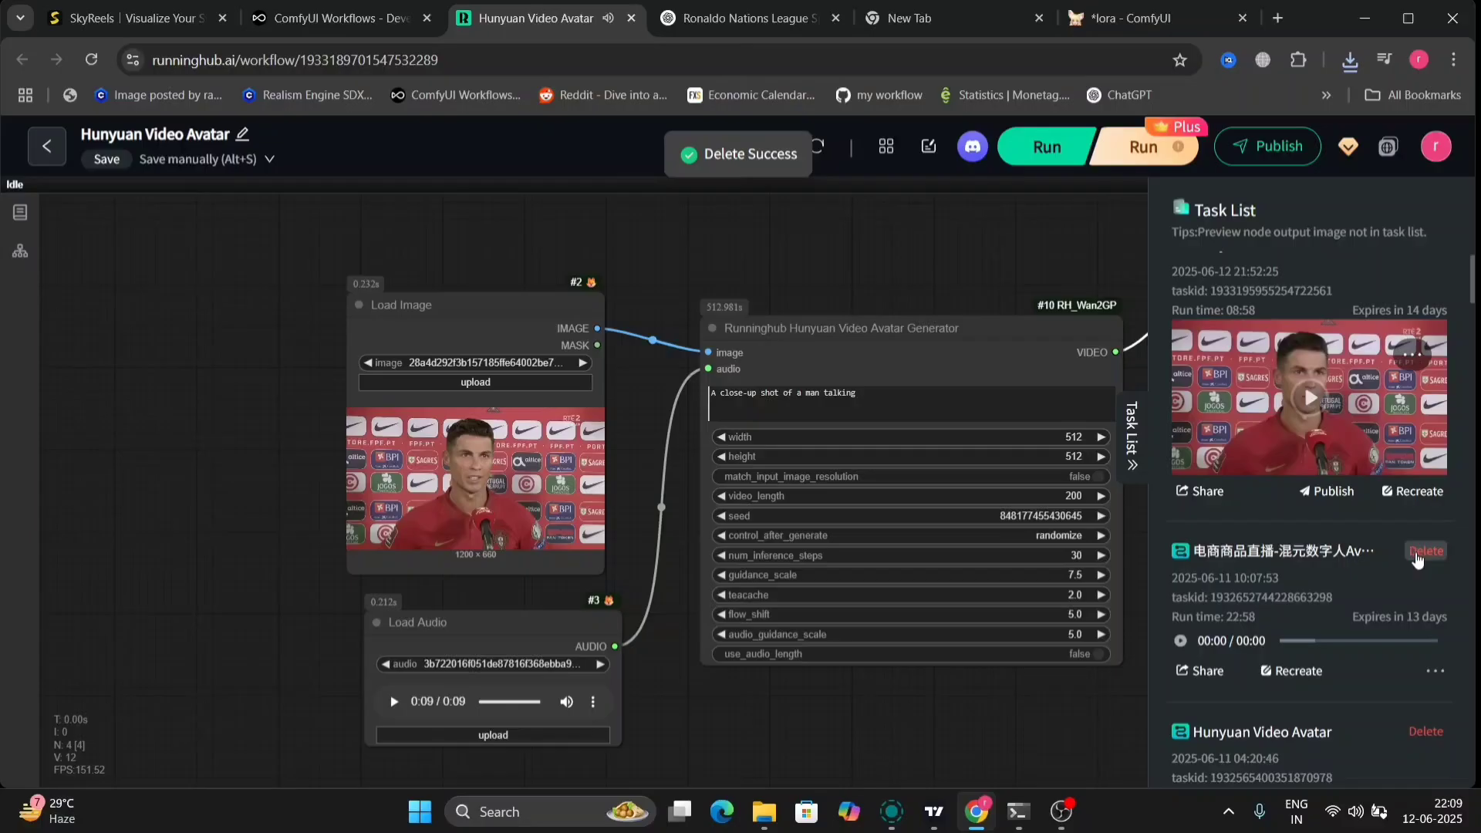
left_click(1424, 553)
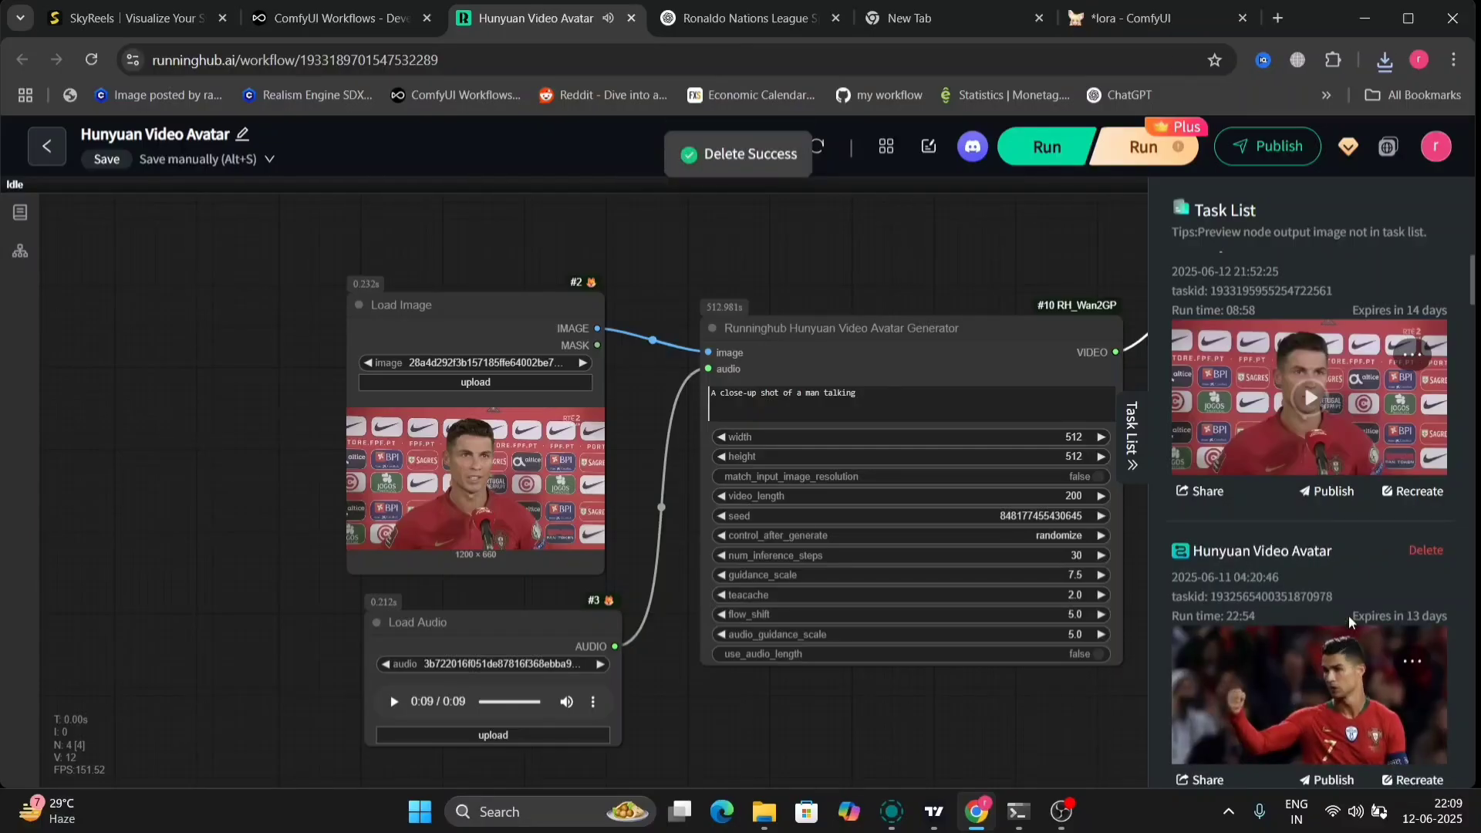
scroll(1403, 577, "down", 3)
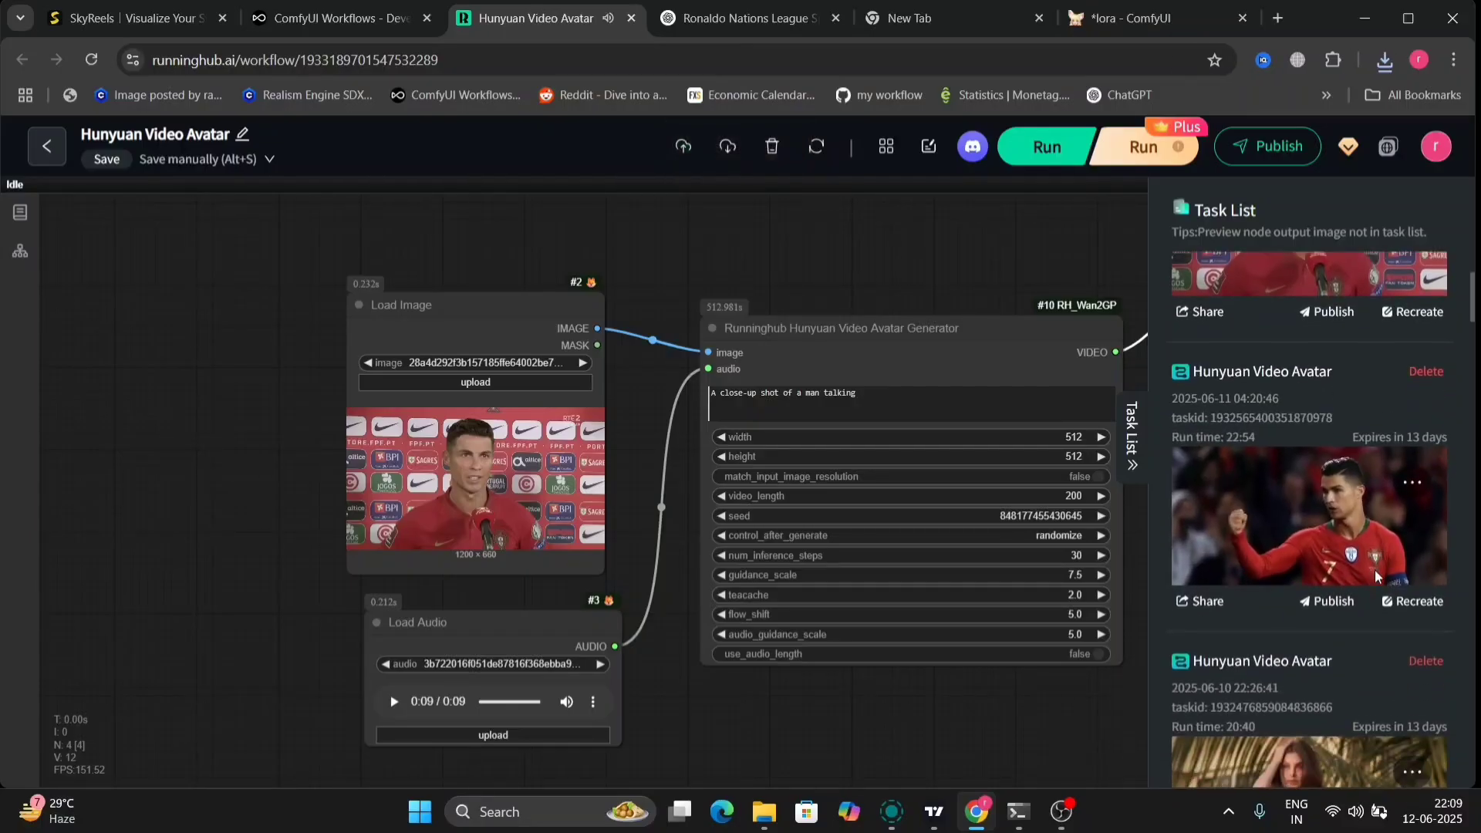
left_click(1327, 523)
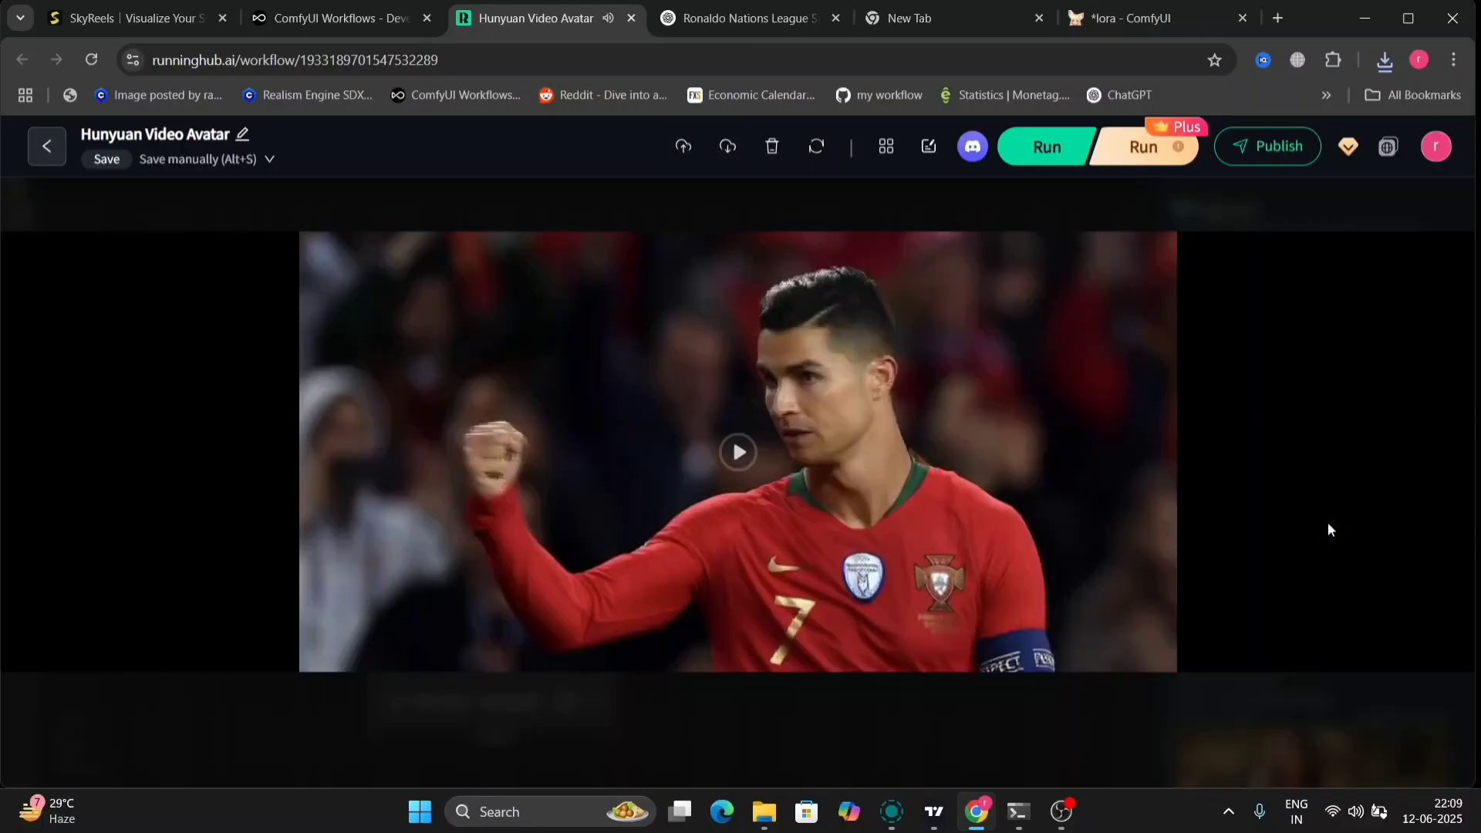
left_click(734, 449)
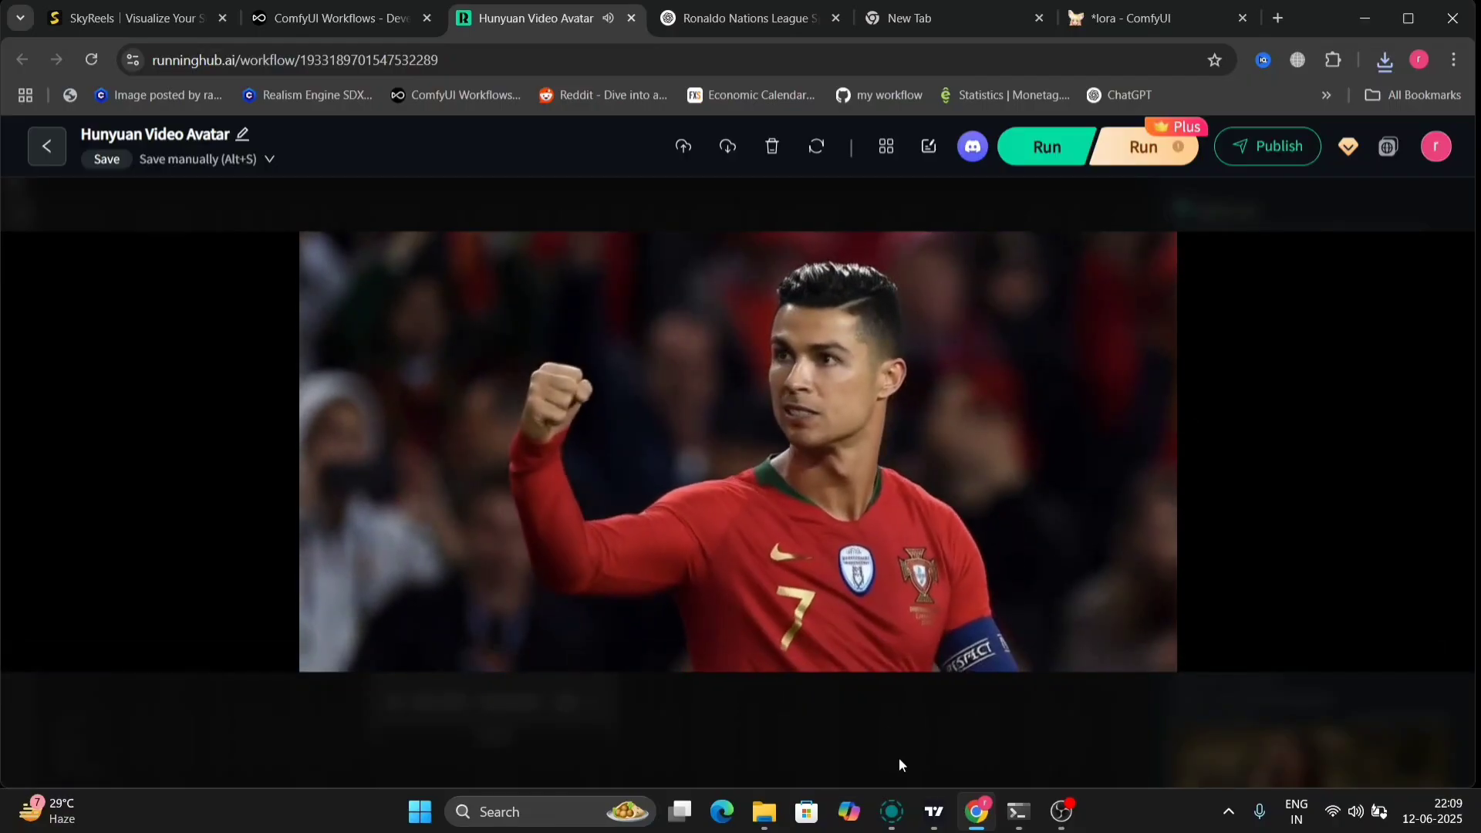
left_click(900, 757)
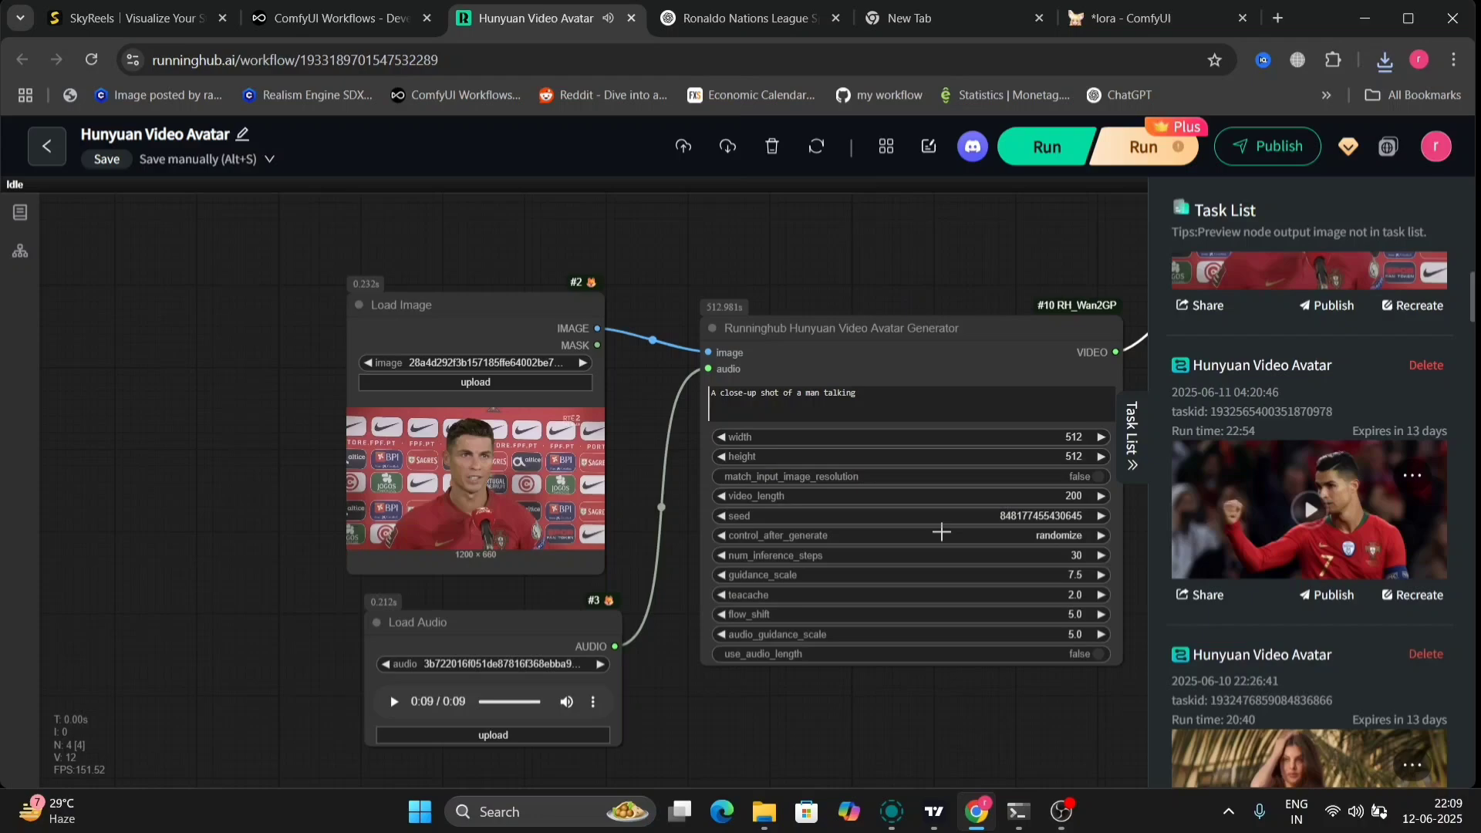
left_click(1312, 511)
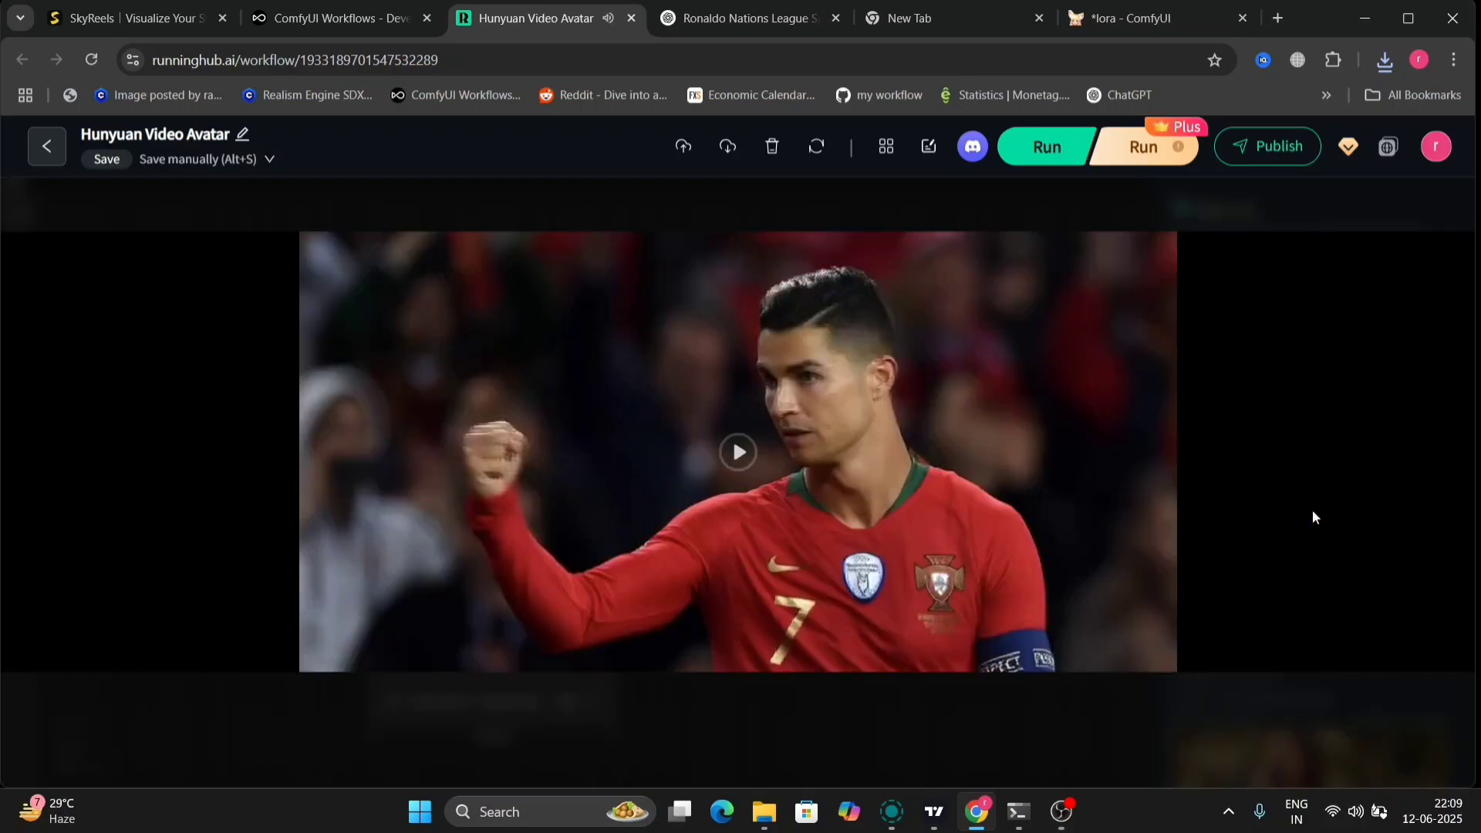
left_click(733, 444)
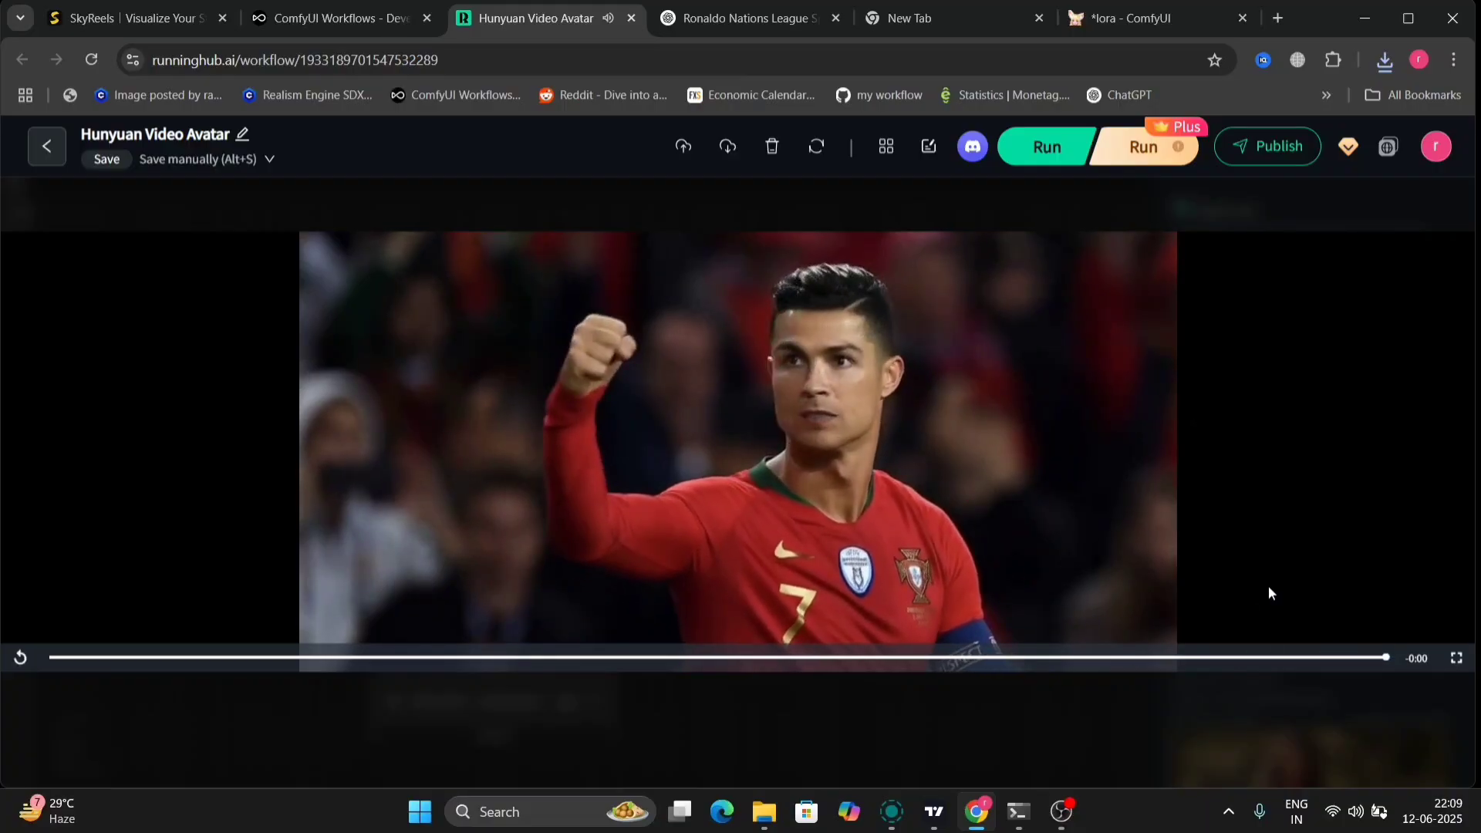
- Close the preview, collapse the Task List, and move the generator node up on the canvas
key("Escape")
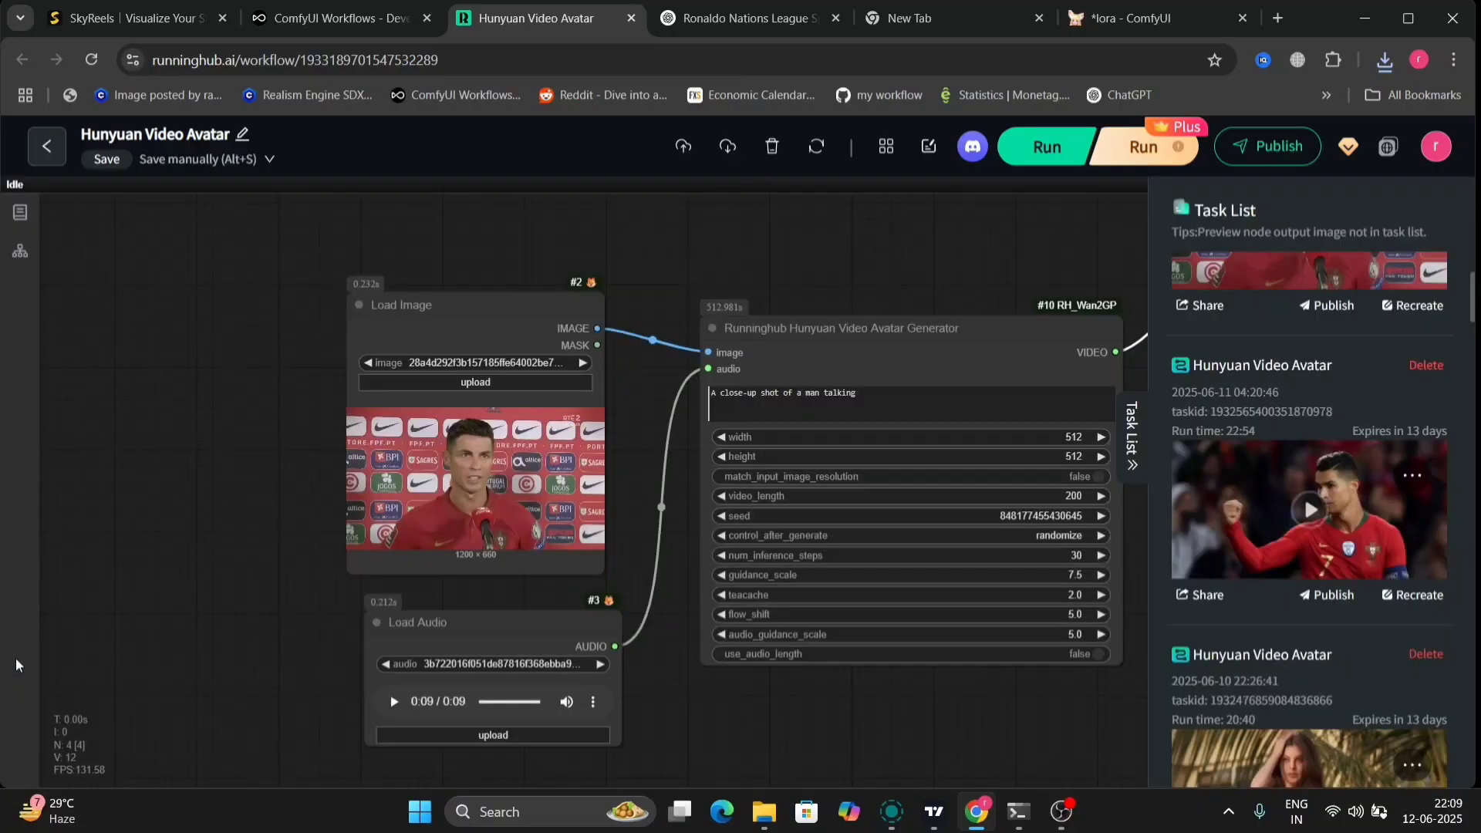
left_click(1203, 563)
left_click(1132, 447)
left_click_drag(1090, 233, 900, 256)
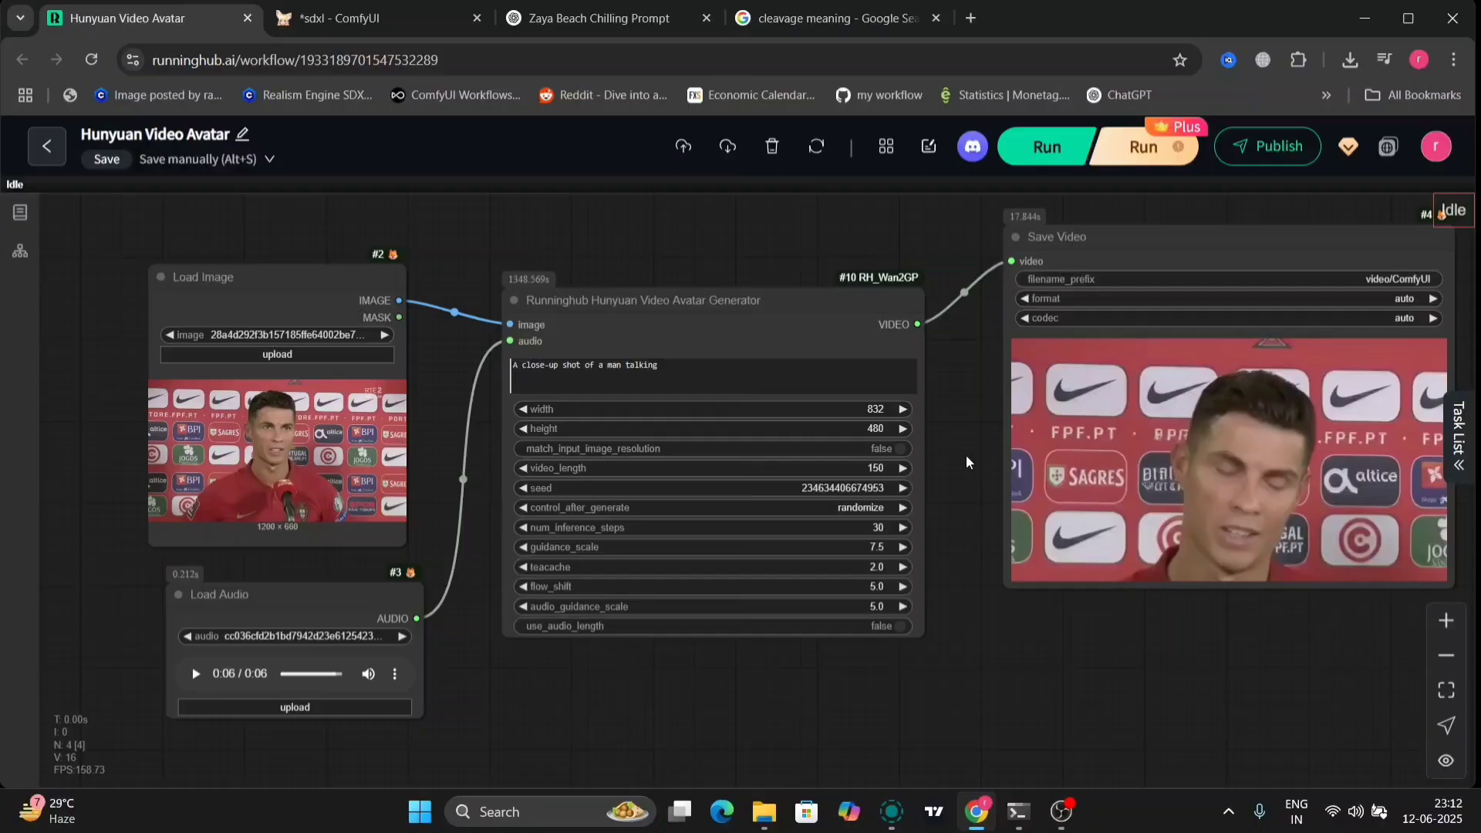
left_click_drag(640, 337, 653, 309)
scroll(1192, 693, "right", 5)
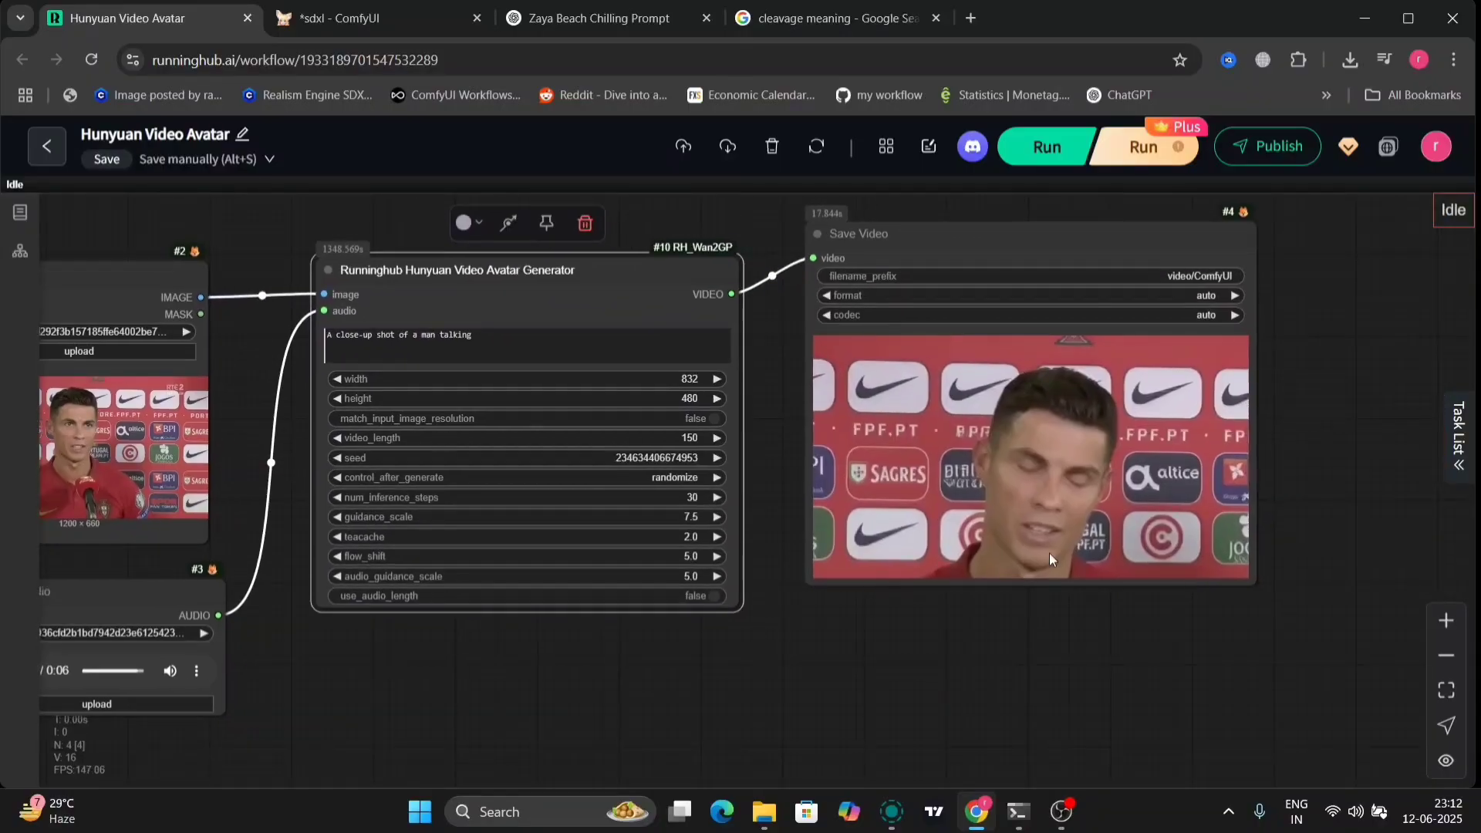
- Enlarge the Save Video preview of the 832×480 footballer clip and pan across the workflow nodes
left_click(1109, 467)
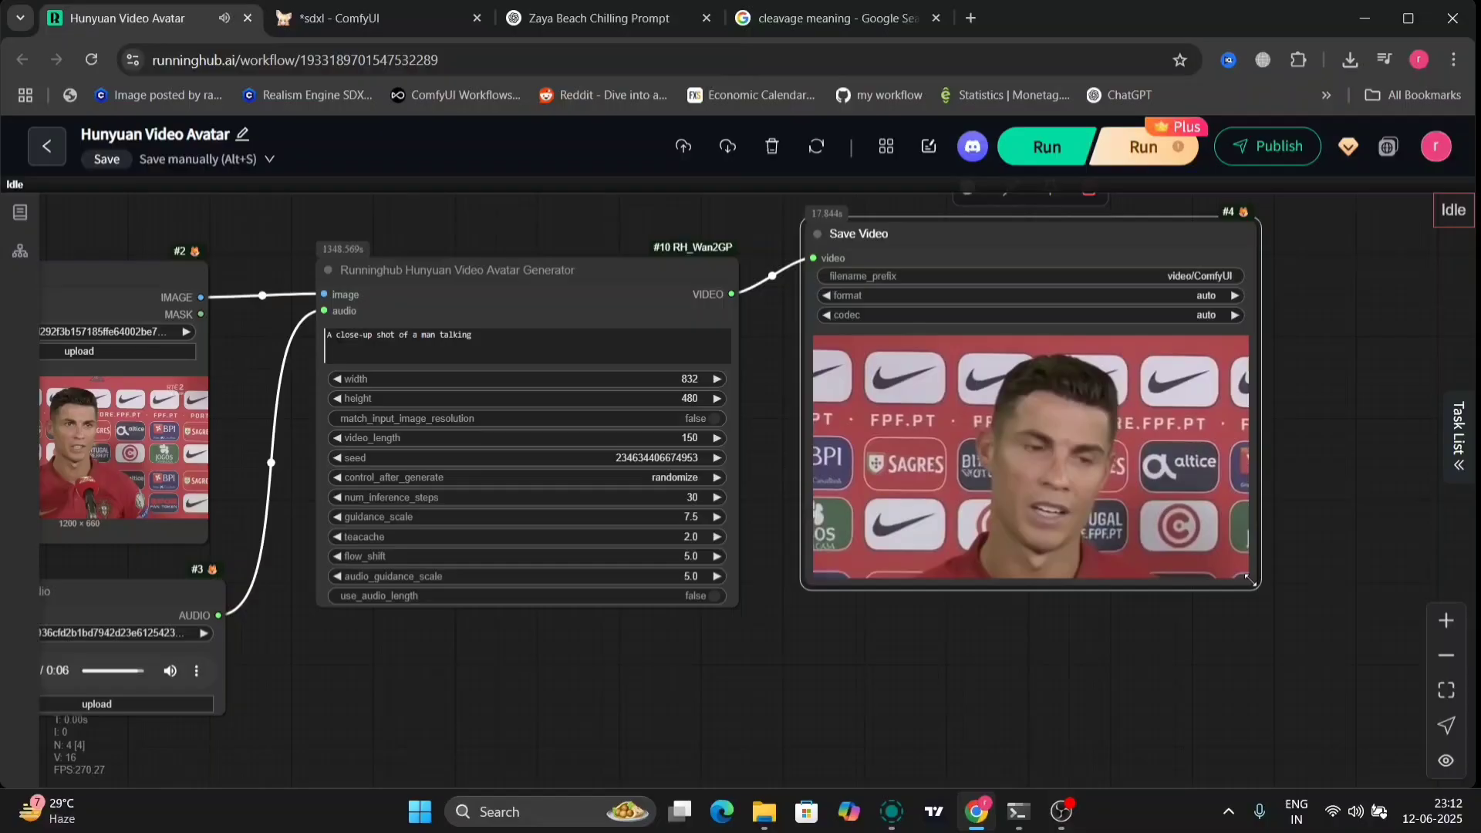
left_click_drag(1255, 582, 1470, 718)
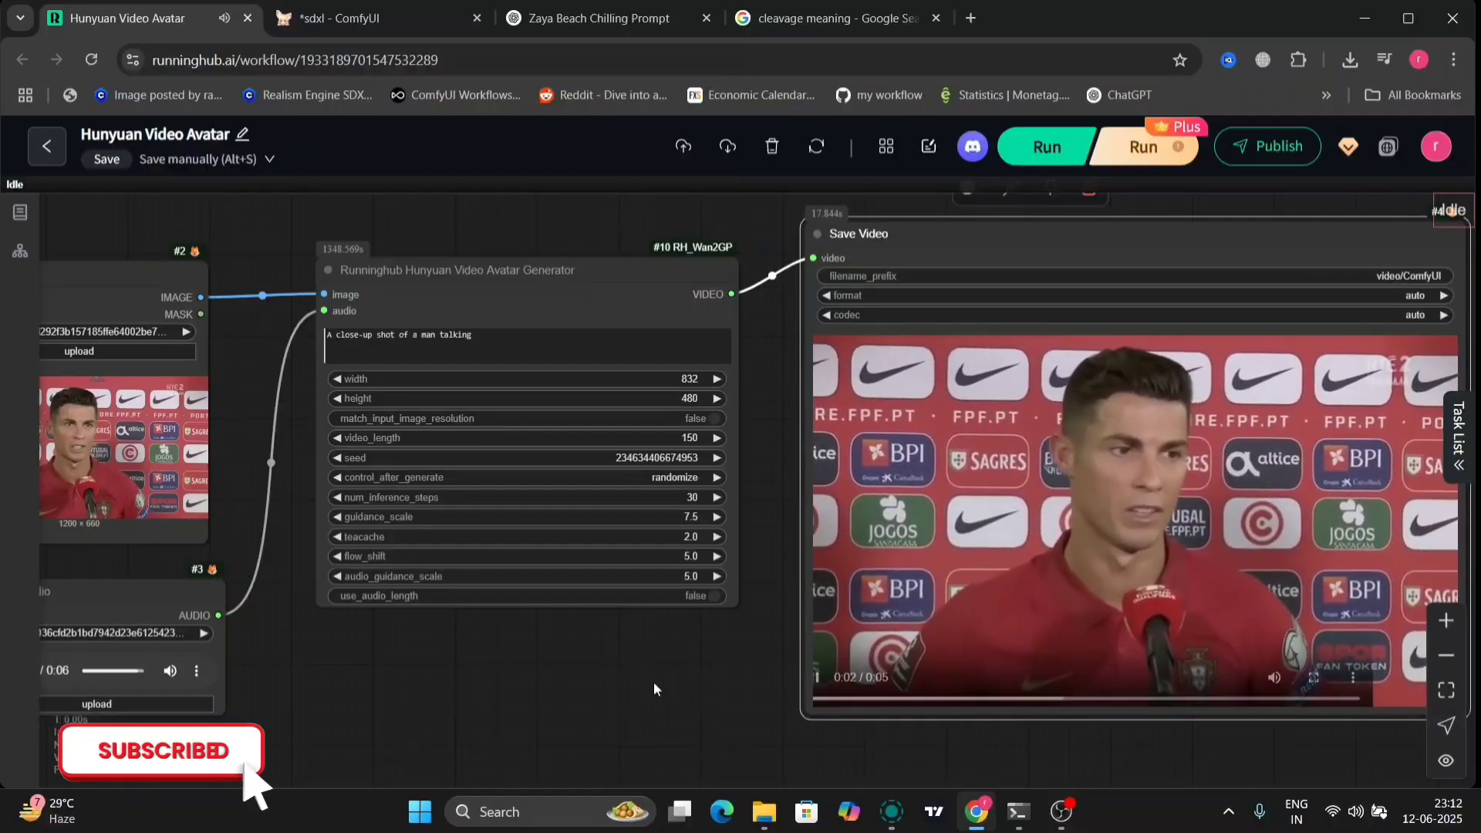
left_click_drag(640, 677, 303, 544)
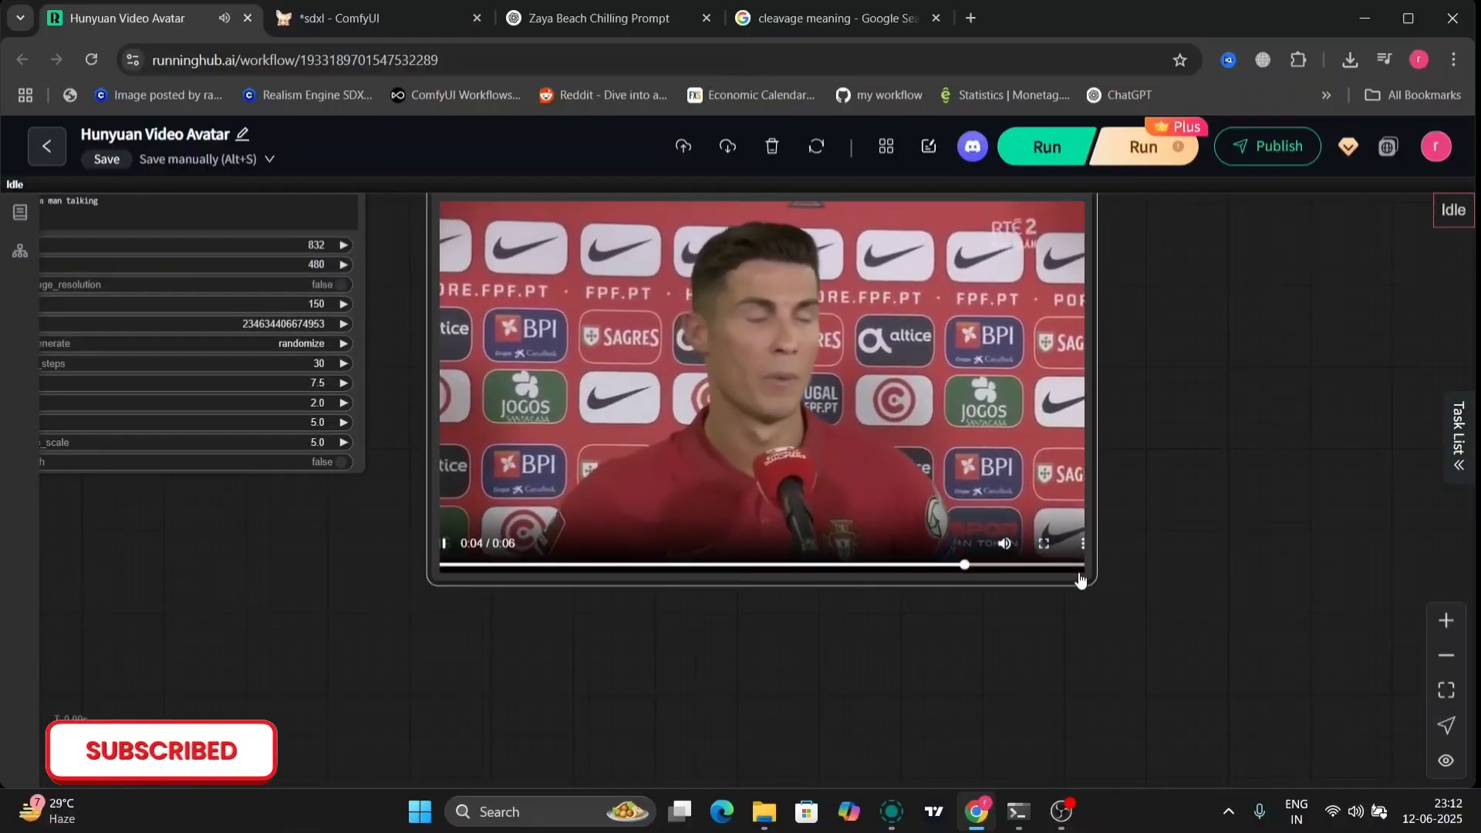
left_click_drag(1088, 574, 1223, 622)
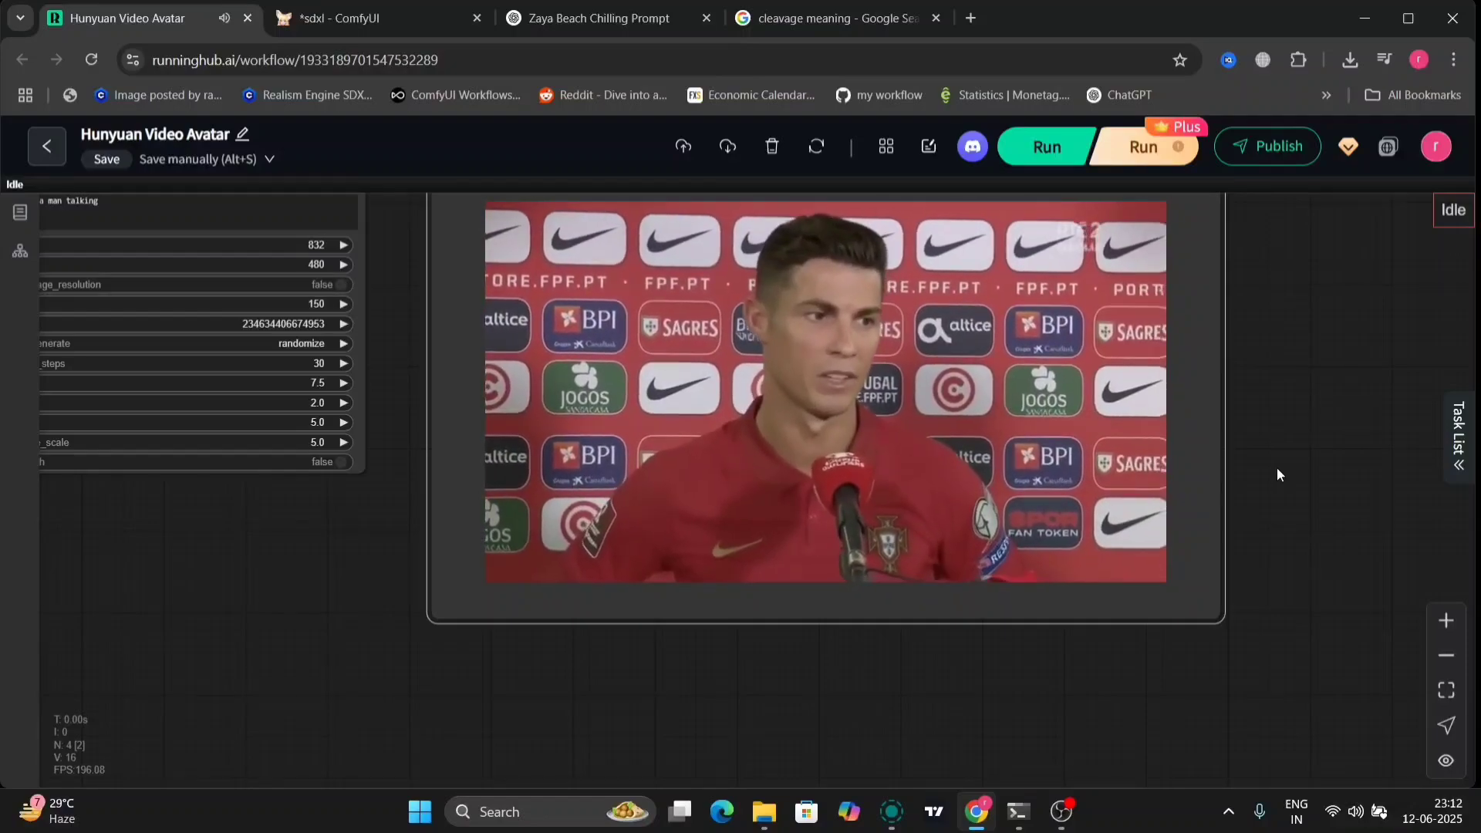
left_click_drag(1278, 473, 1279, 566)
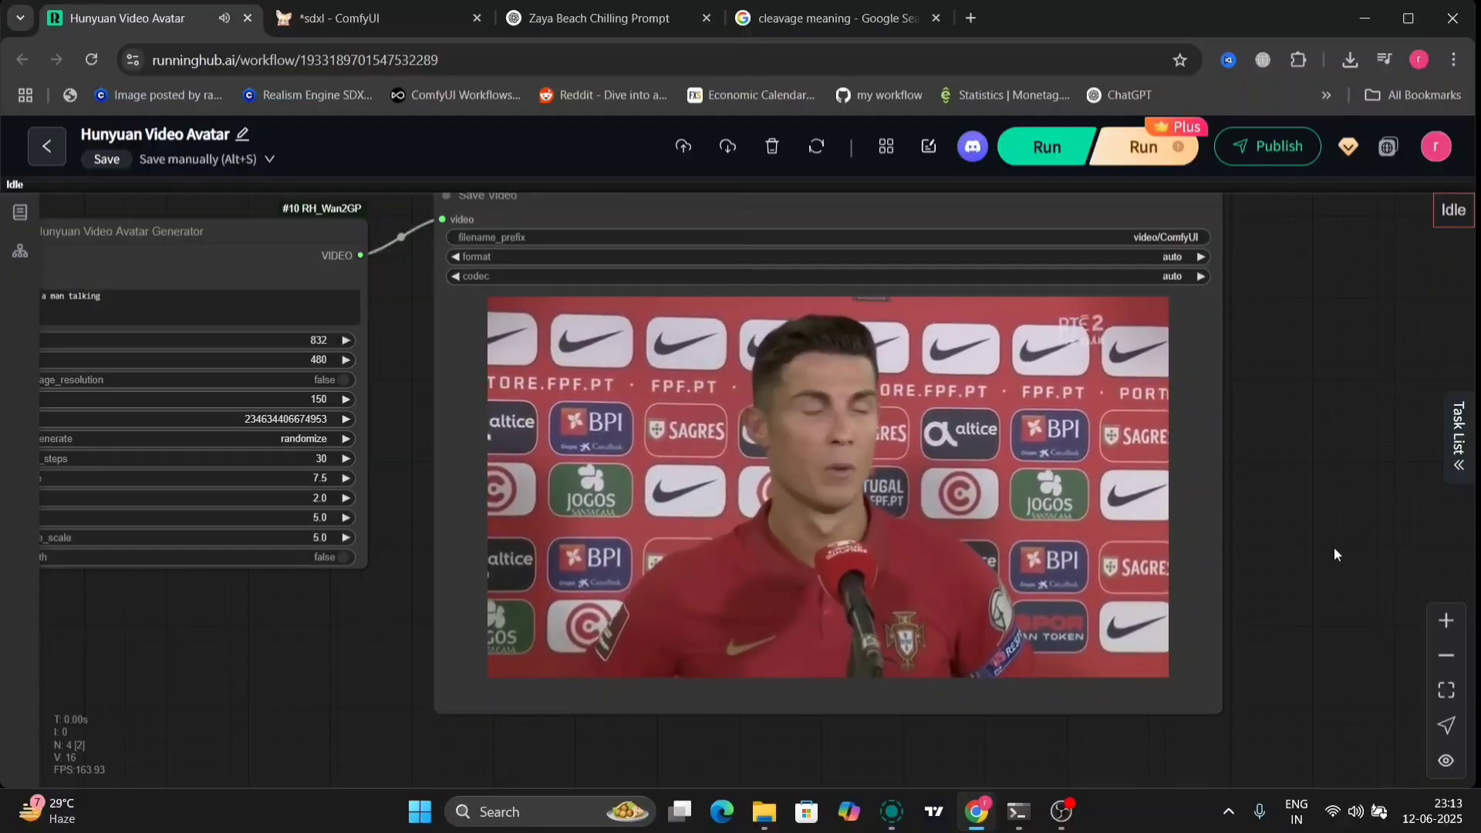
left_click_drag(270, 636, 645, 556)
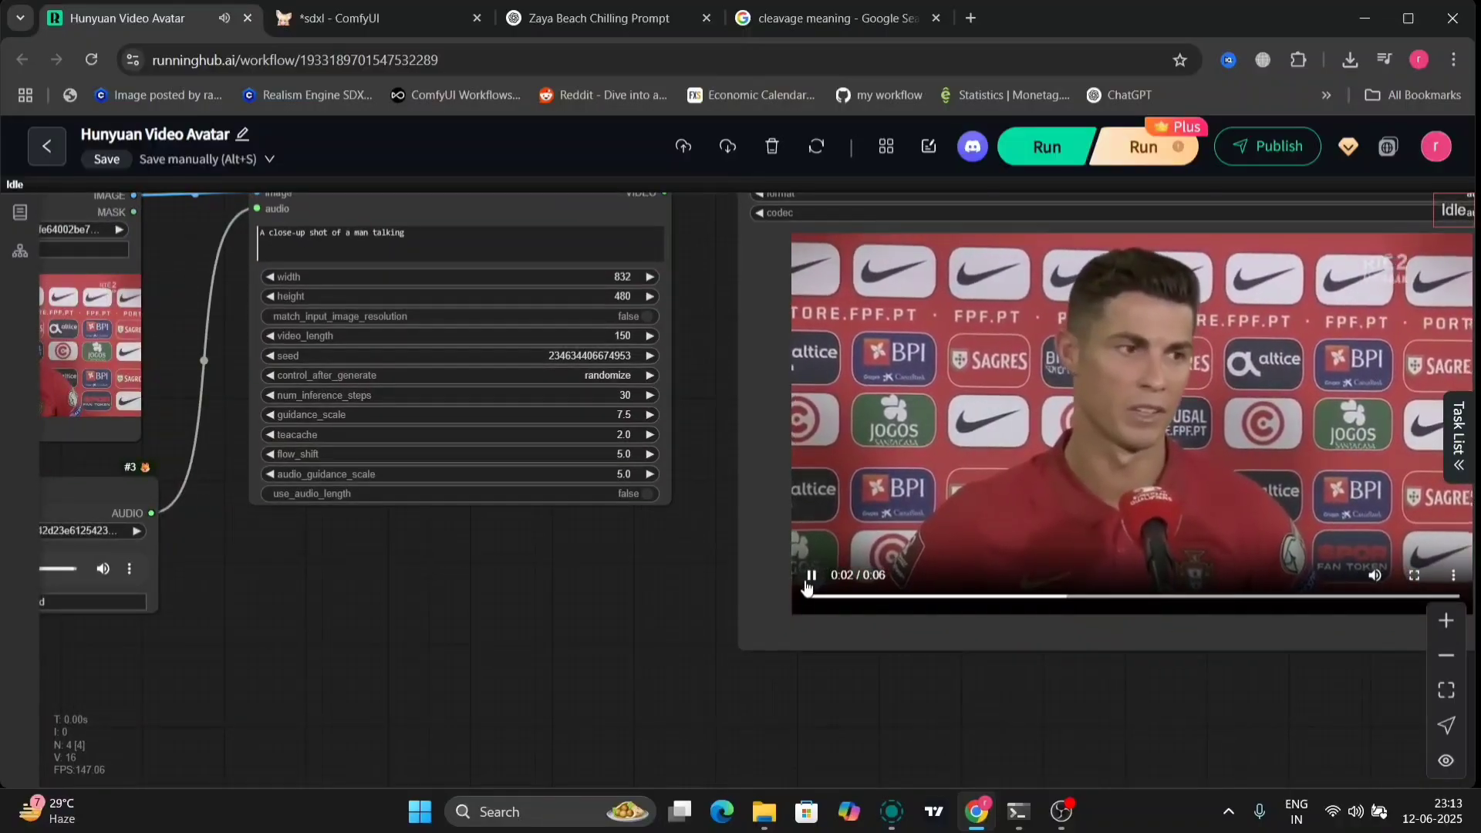
left_click_drag(548, 606, 845, 658)
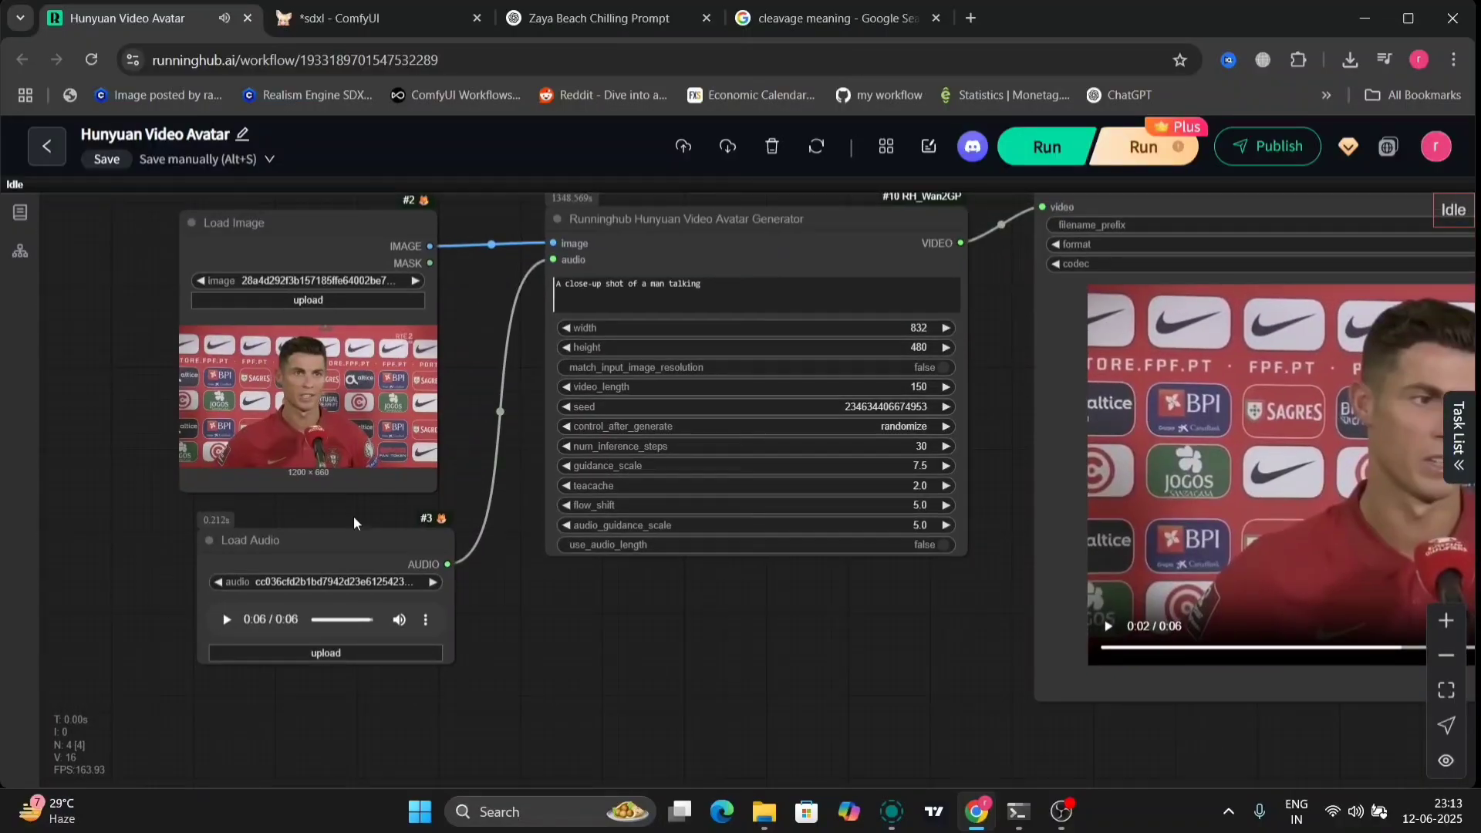
left_click_drag(484, 410, 466, 433)
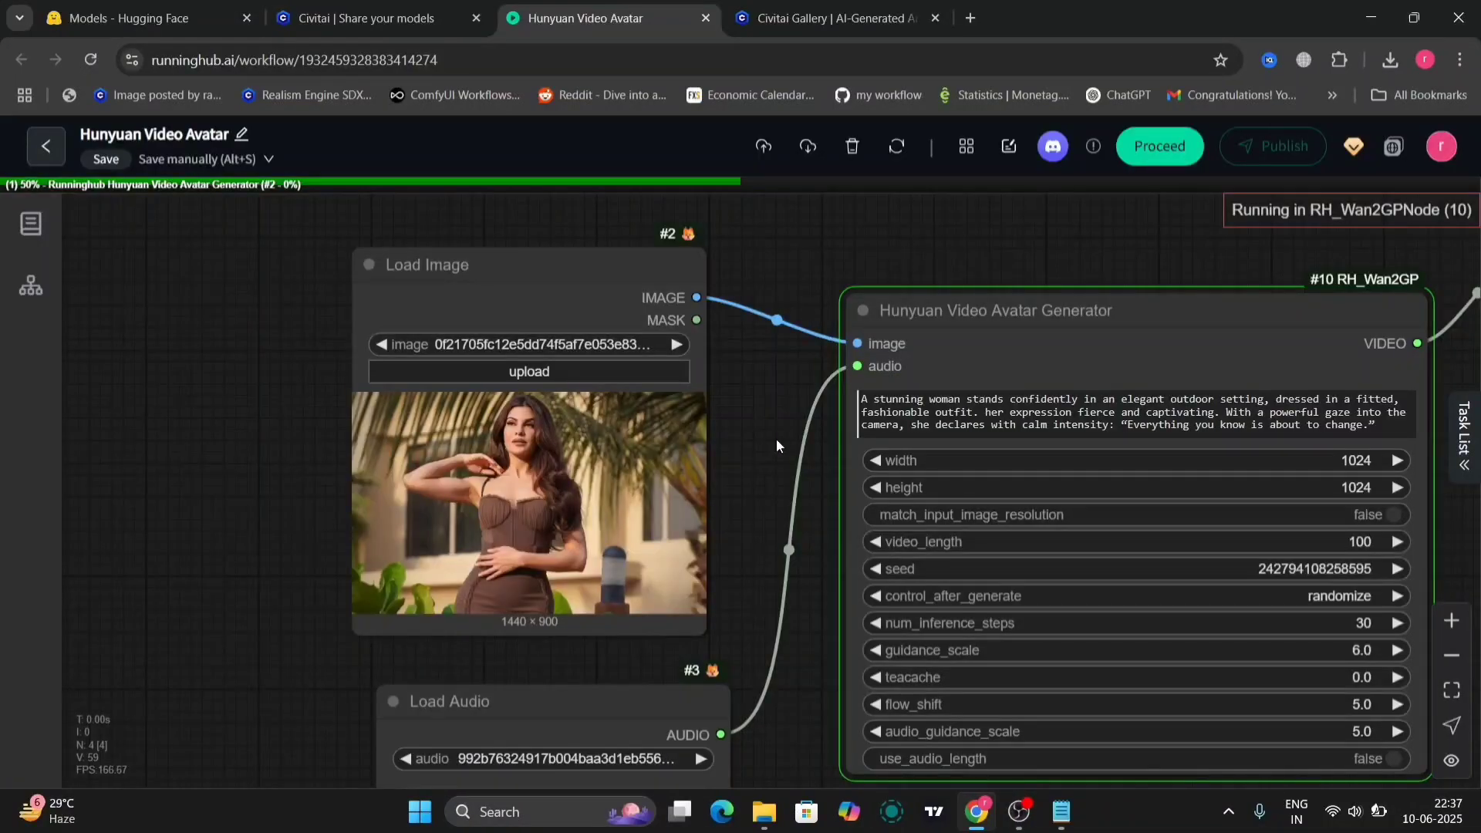
- Inspect the woman's 1024×1024 generator settings, play her two-second audio, then play her talking video
left_click_drag(776, 438, 683, 455)
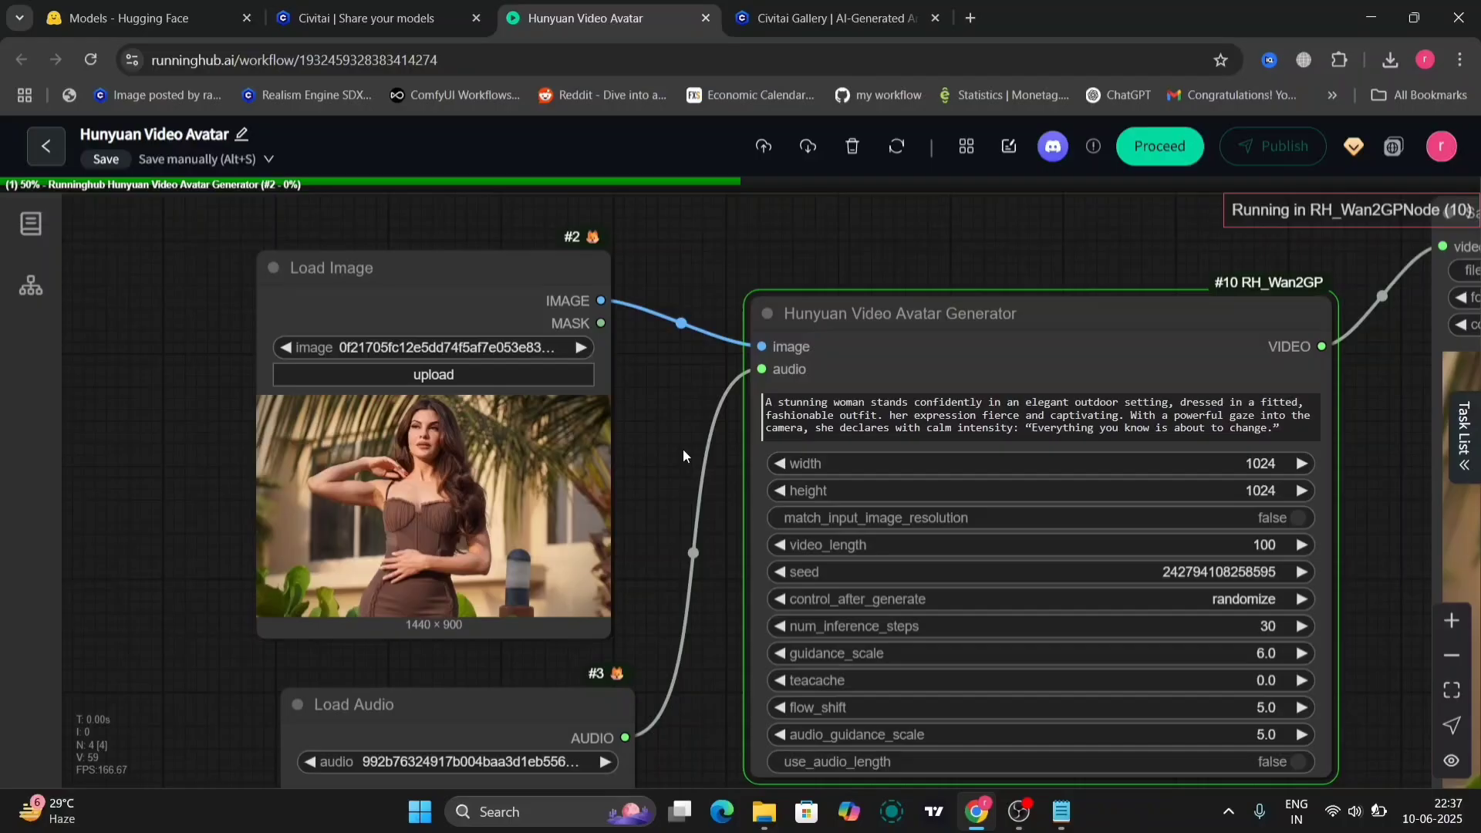
scroll(651, 493, "up", 7)
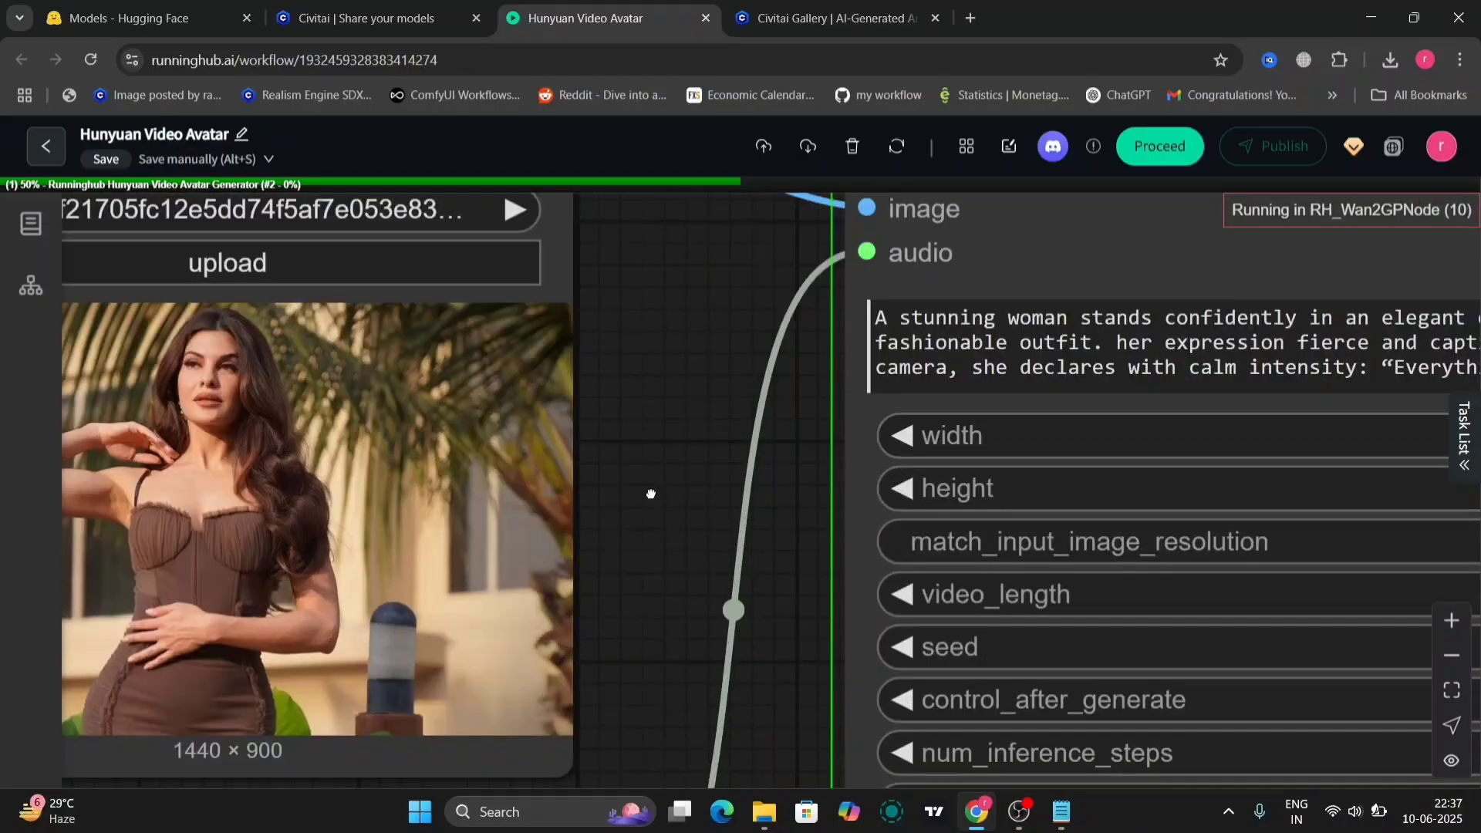
scroll(206, 429, "down", 2)
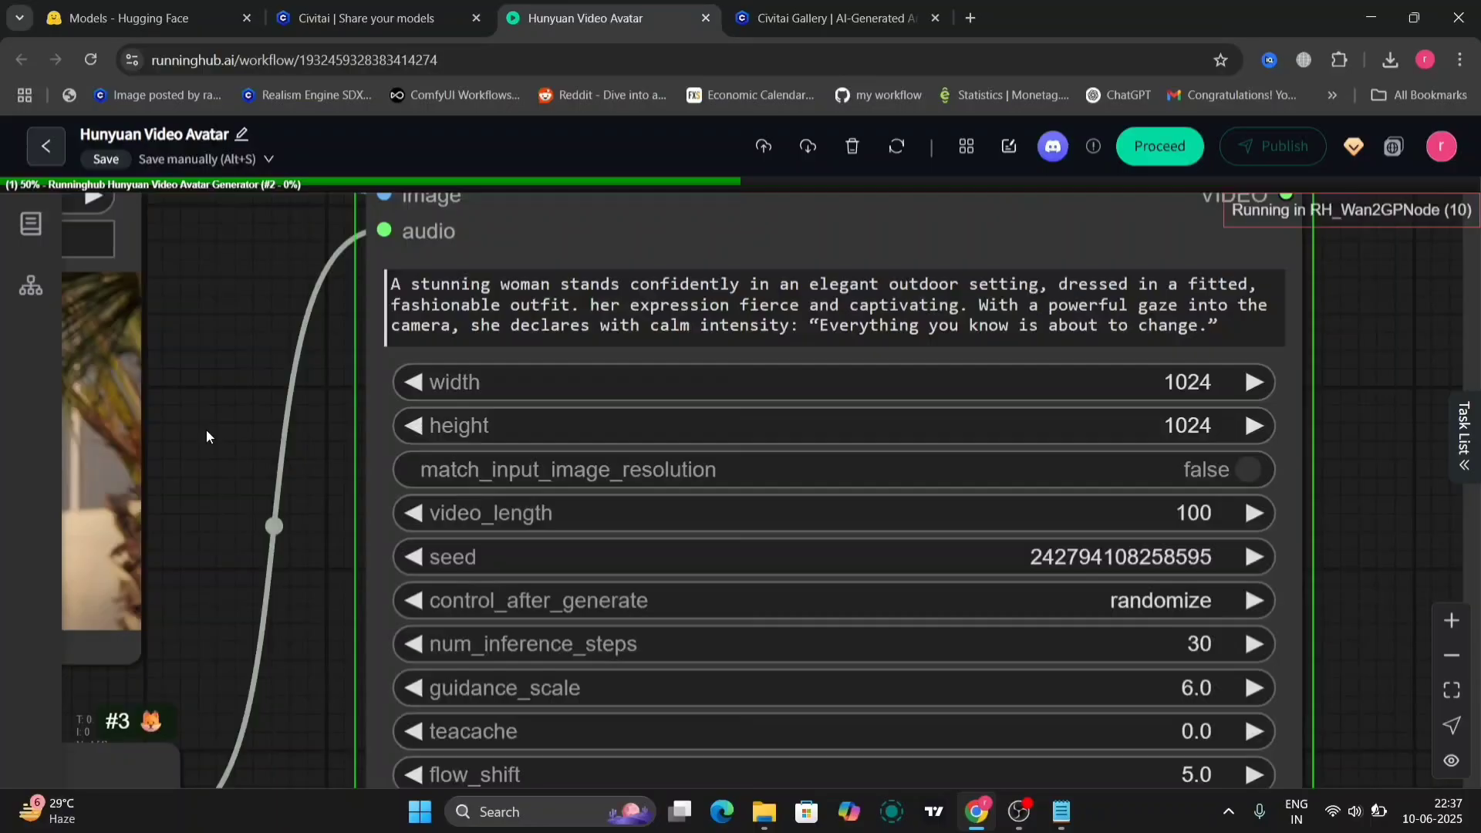
scroll(206, 429, "down", 3)
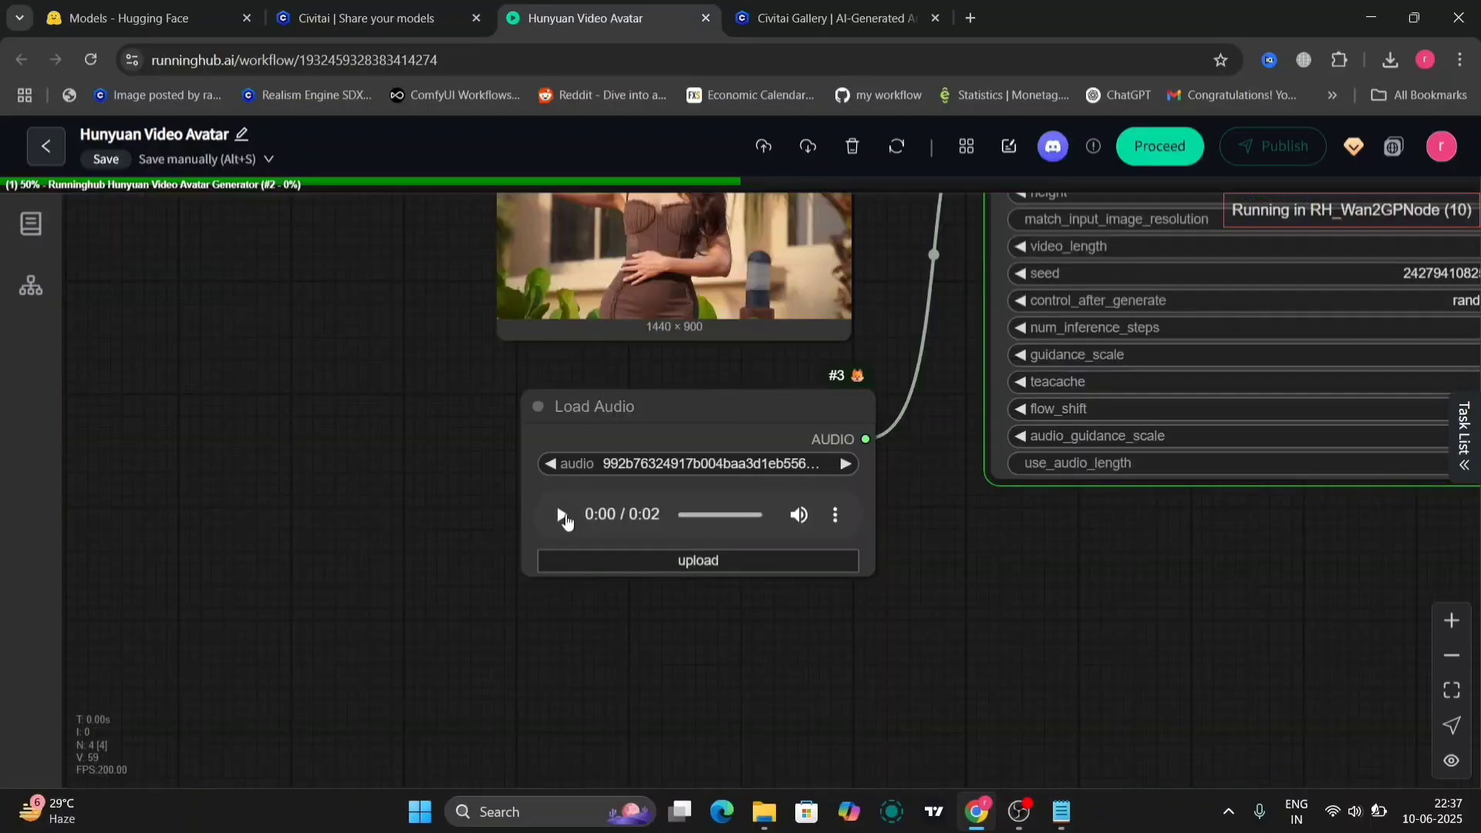
left_click(562, 516)
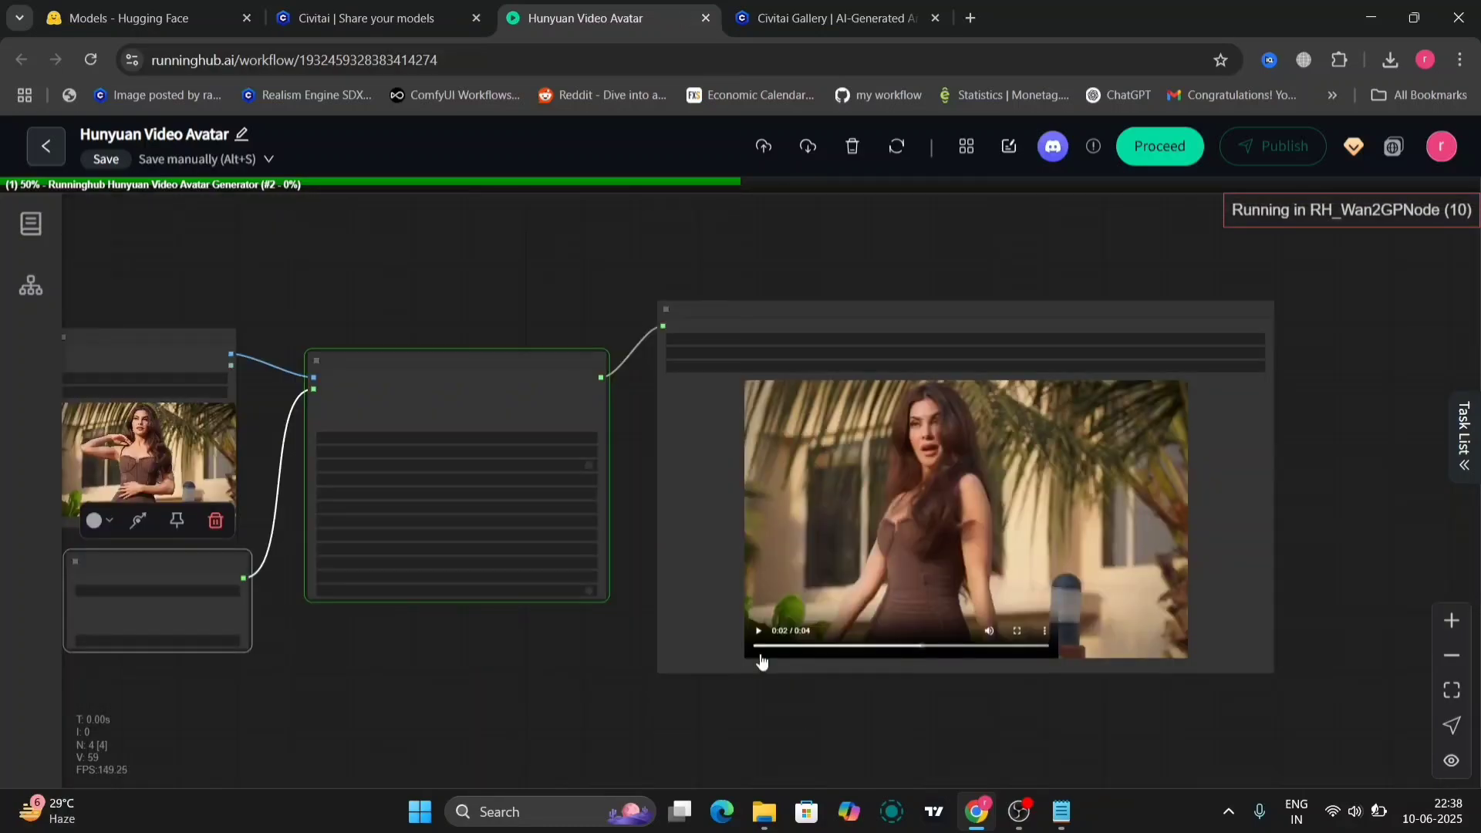
left_click(759, 631)
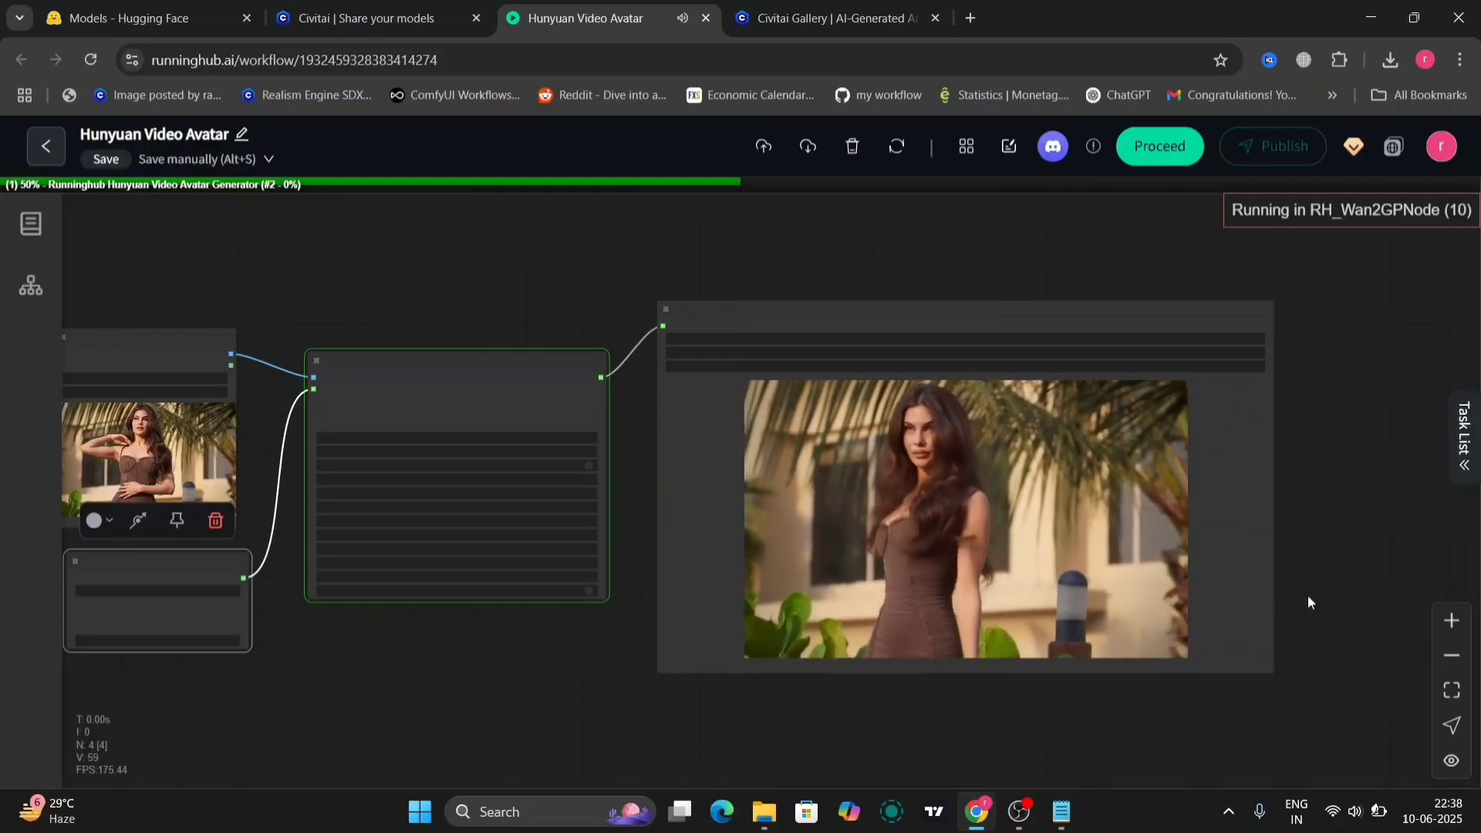
scroll(1307, 595, "up", 5)
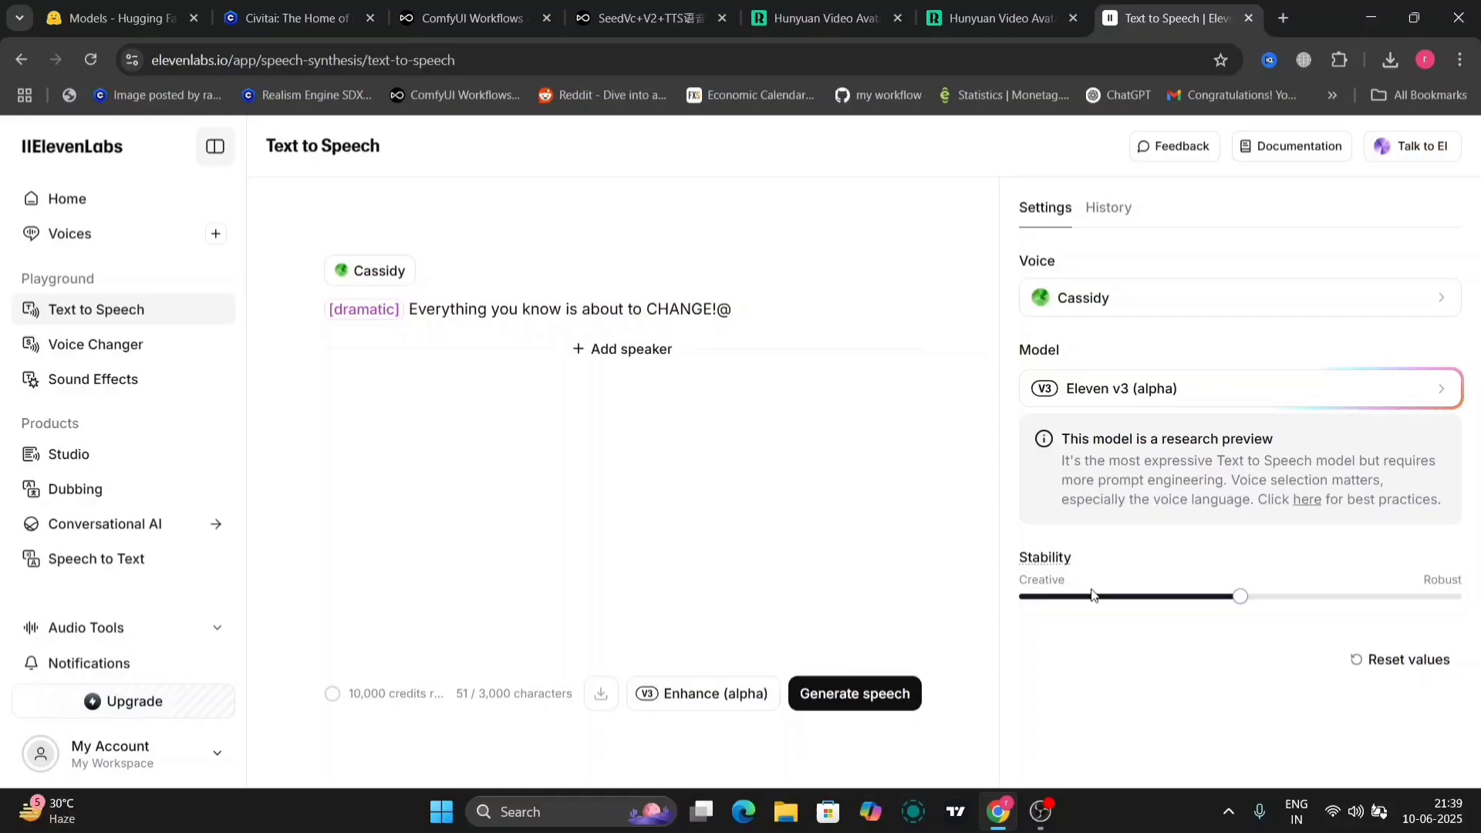
- Remove the stray @, generate speech for the dramatic line, play Generation 2, then launch FramePack F1
key("BackSpace")
left_click(823, 697)
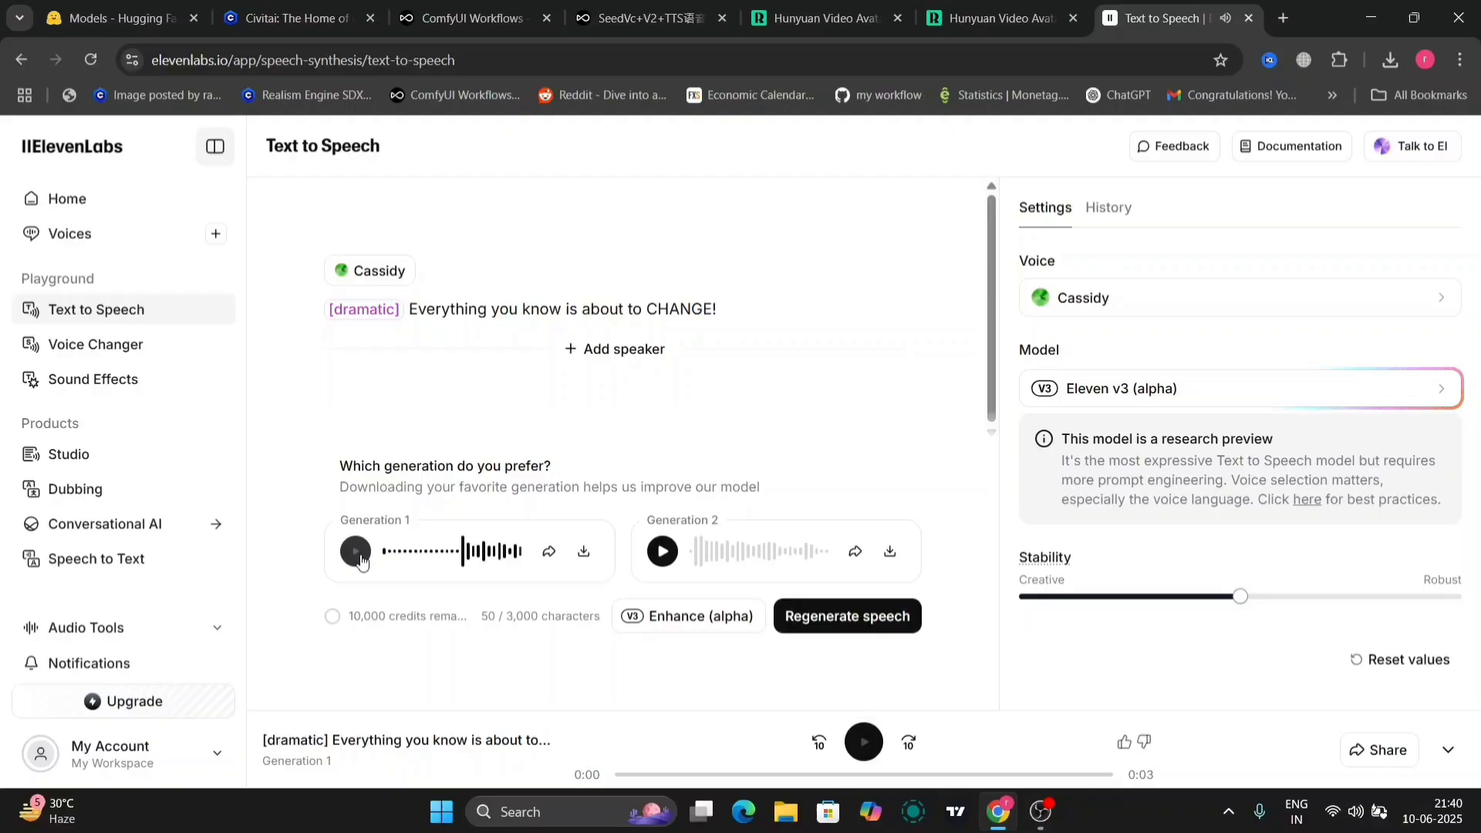
left_click(663, 553)
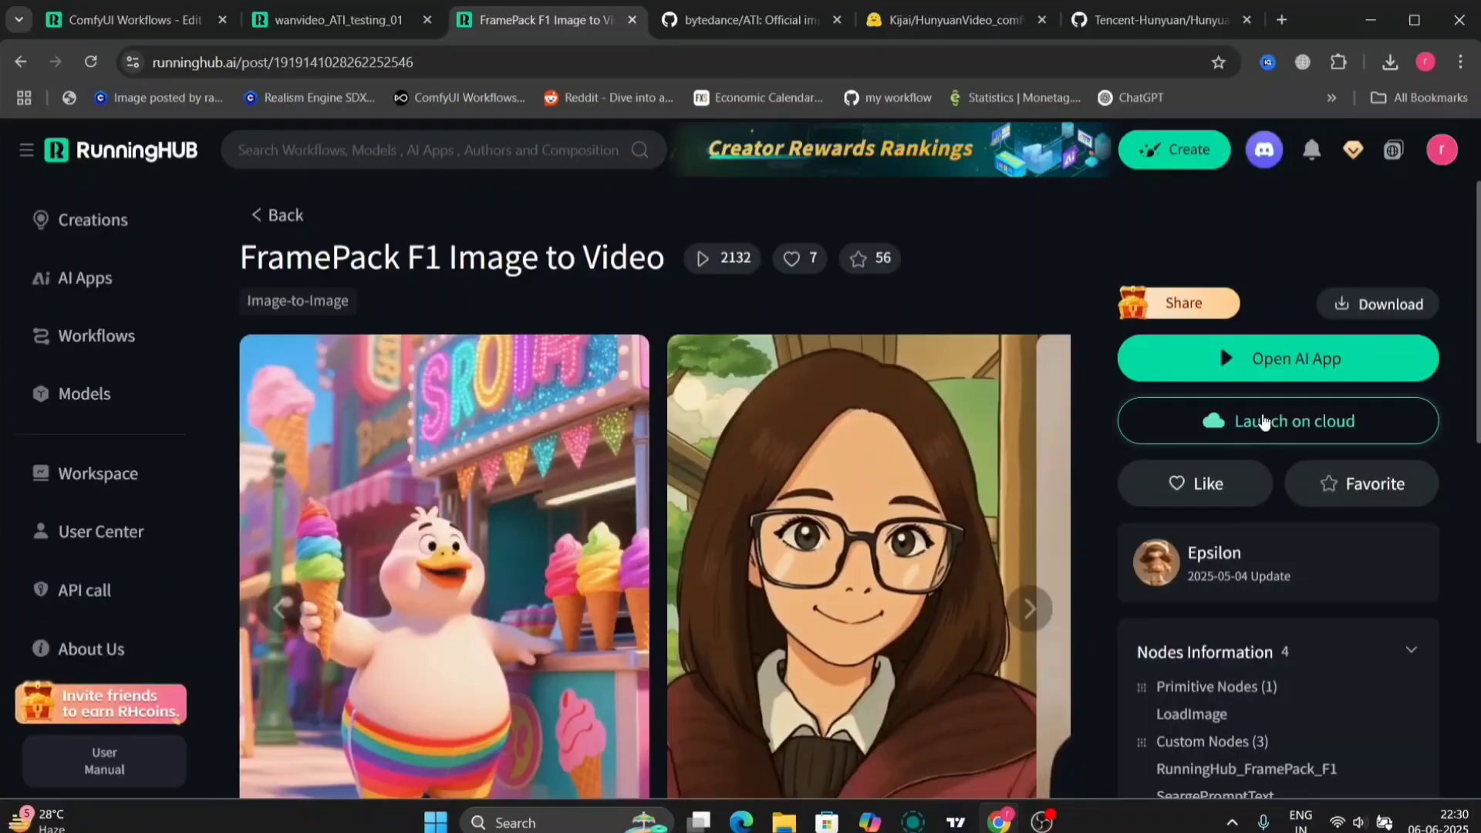
left_click(1262, 421)
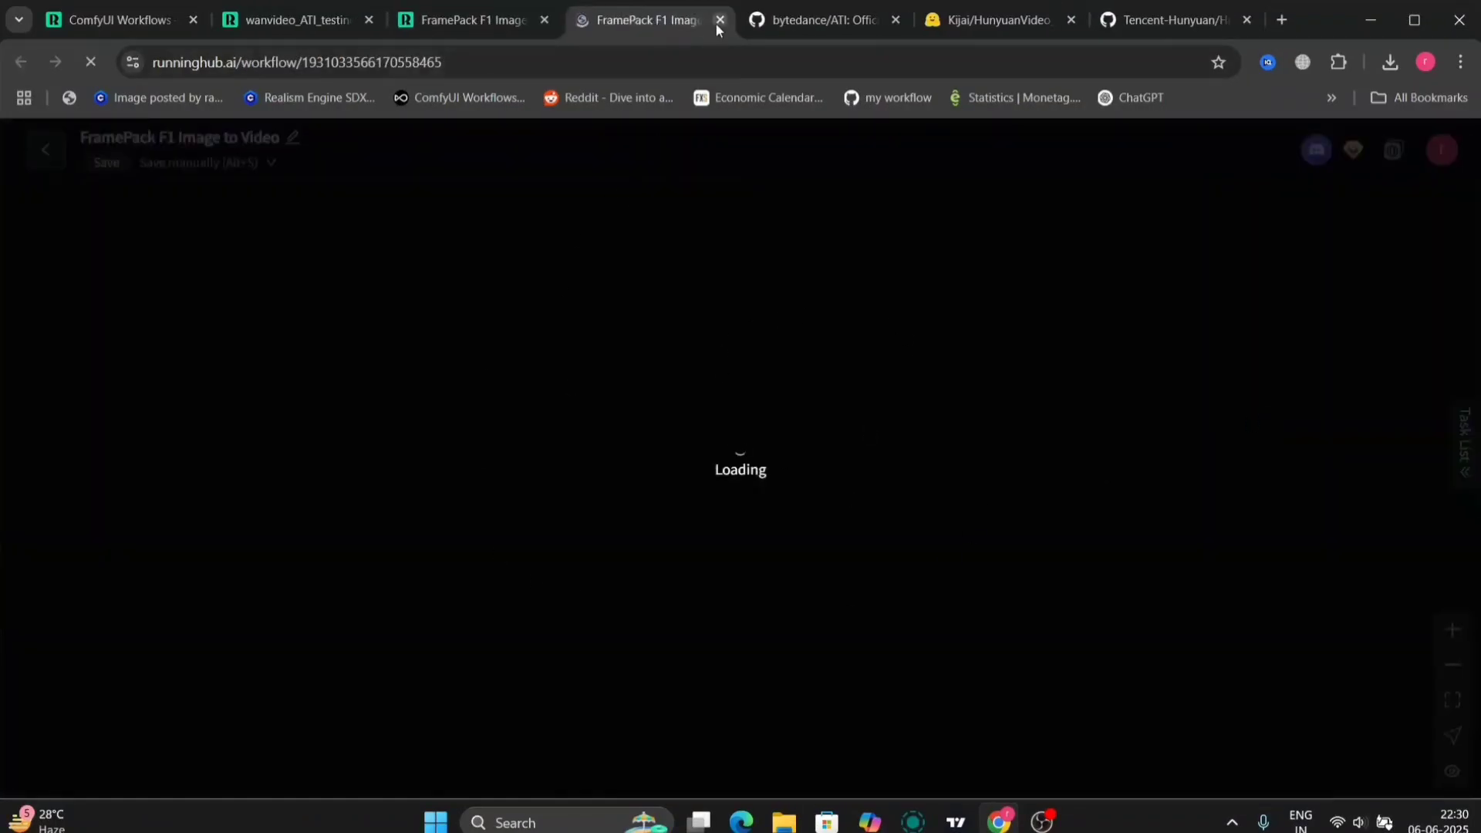
- Close the loading workflow tab, open the invite-friends rewards page and select the invitation code
left_click(720, 19)
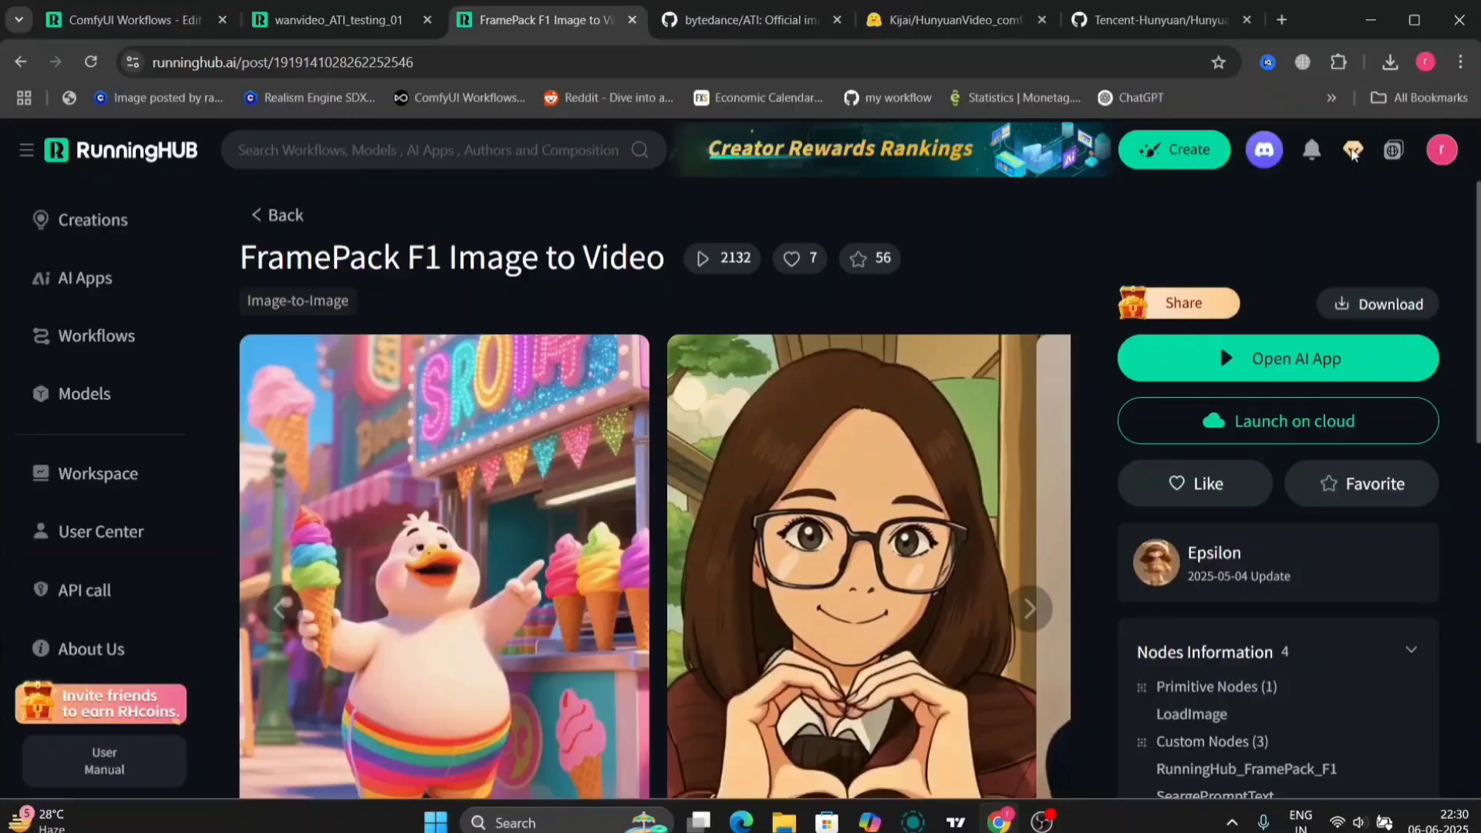
left_click(1352, 154)
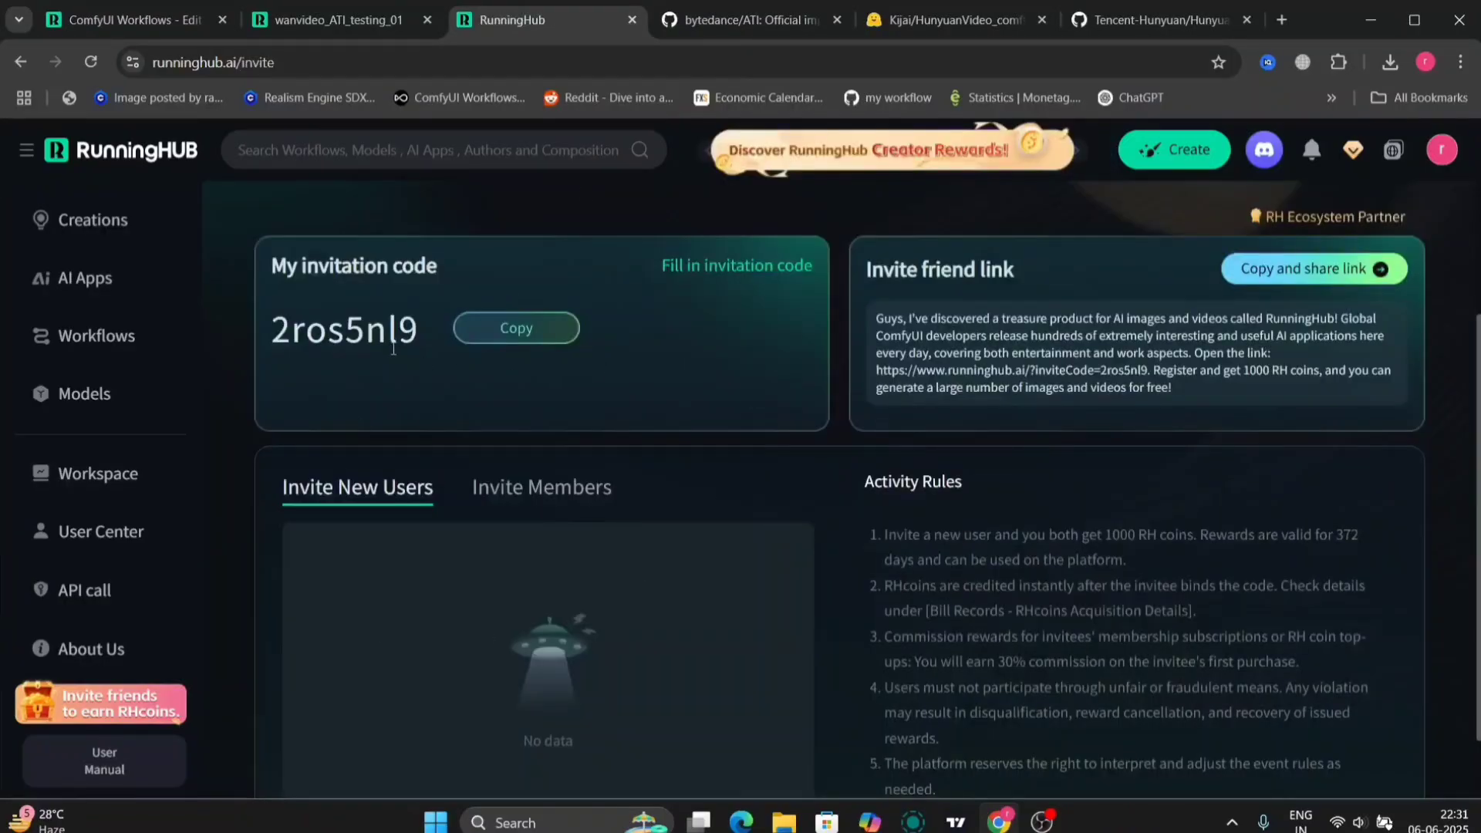
left_click_drag(420, 337, 263, 344)
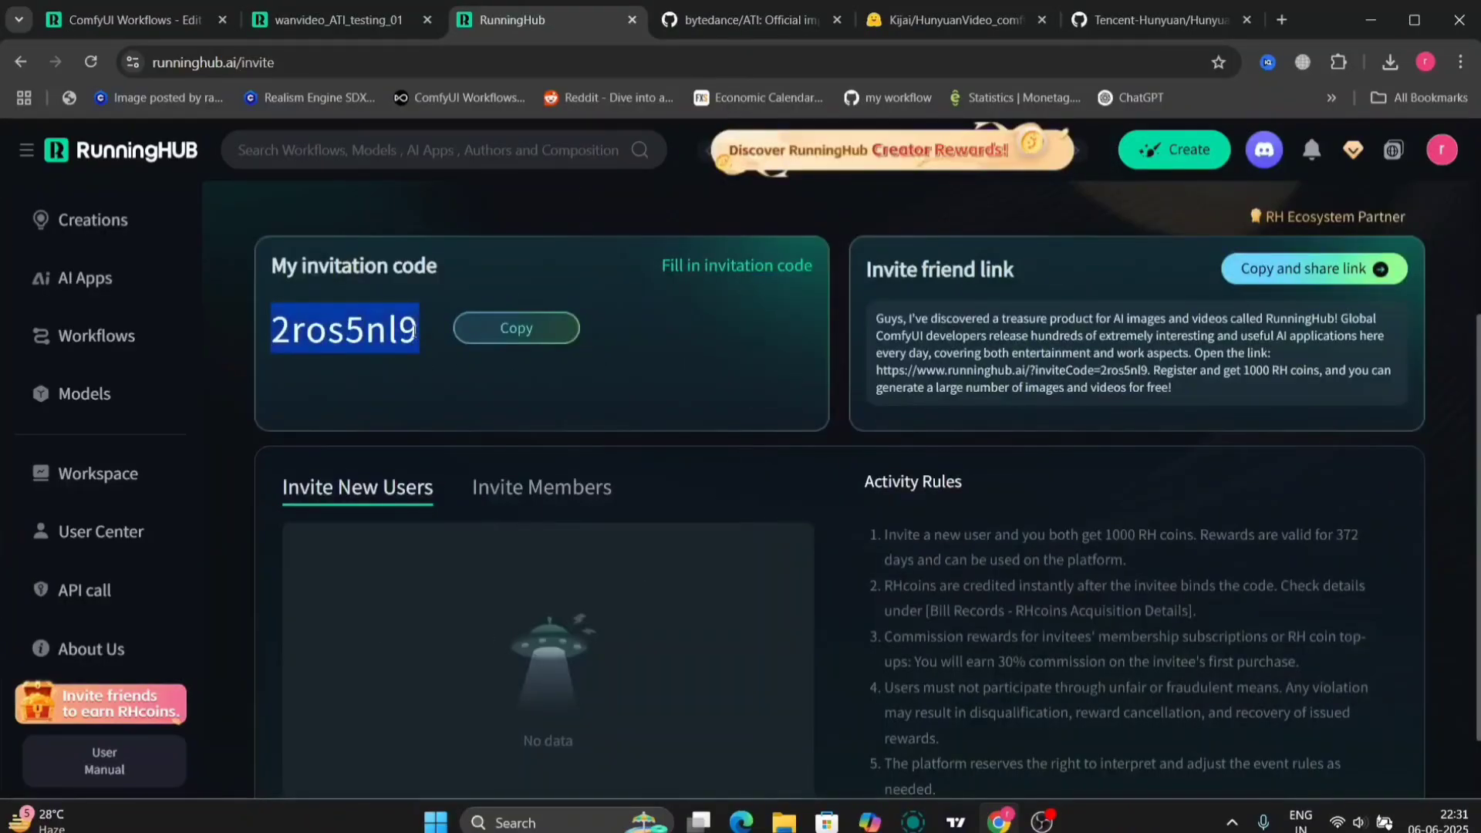
- Review the invite page's 1000 RH coins reward and the Activity Rules section
scroll(545, 463, "down", 1)
scroll(545, 463, "up", 3)
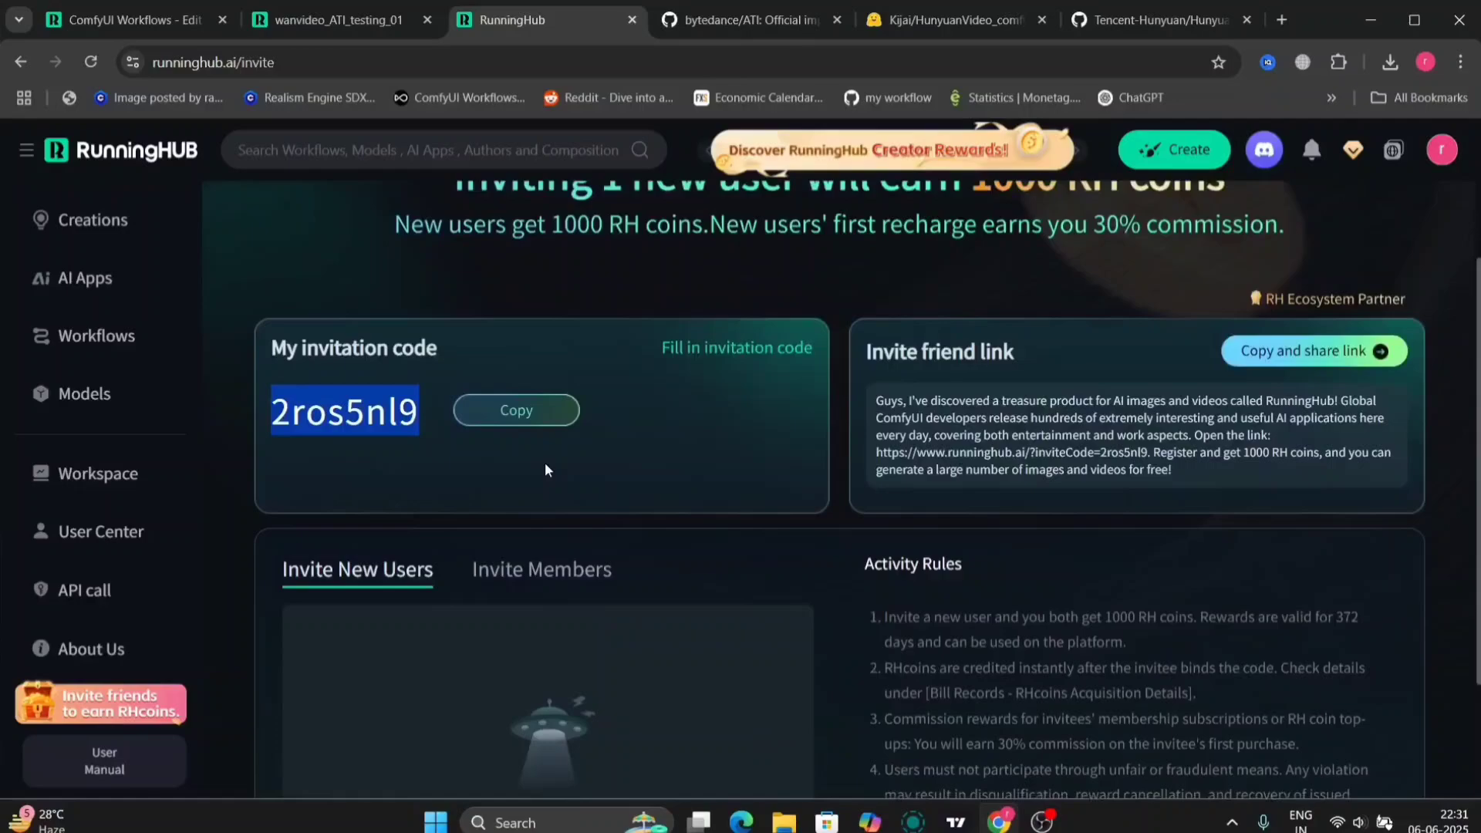
left_click_drag(1083, 216, 995, 213)
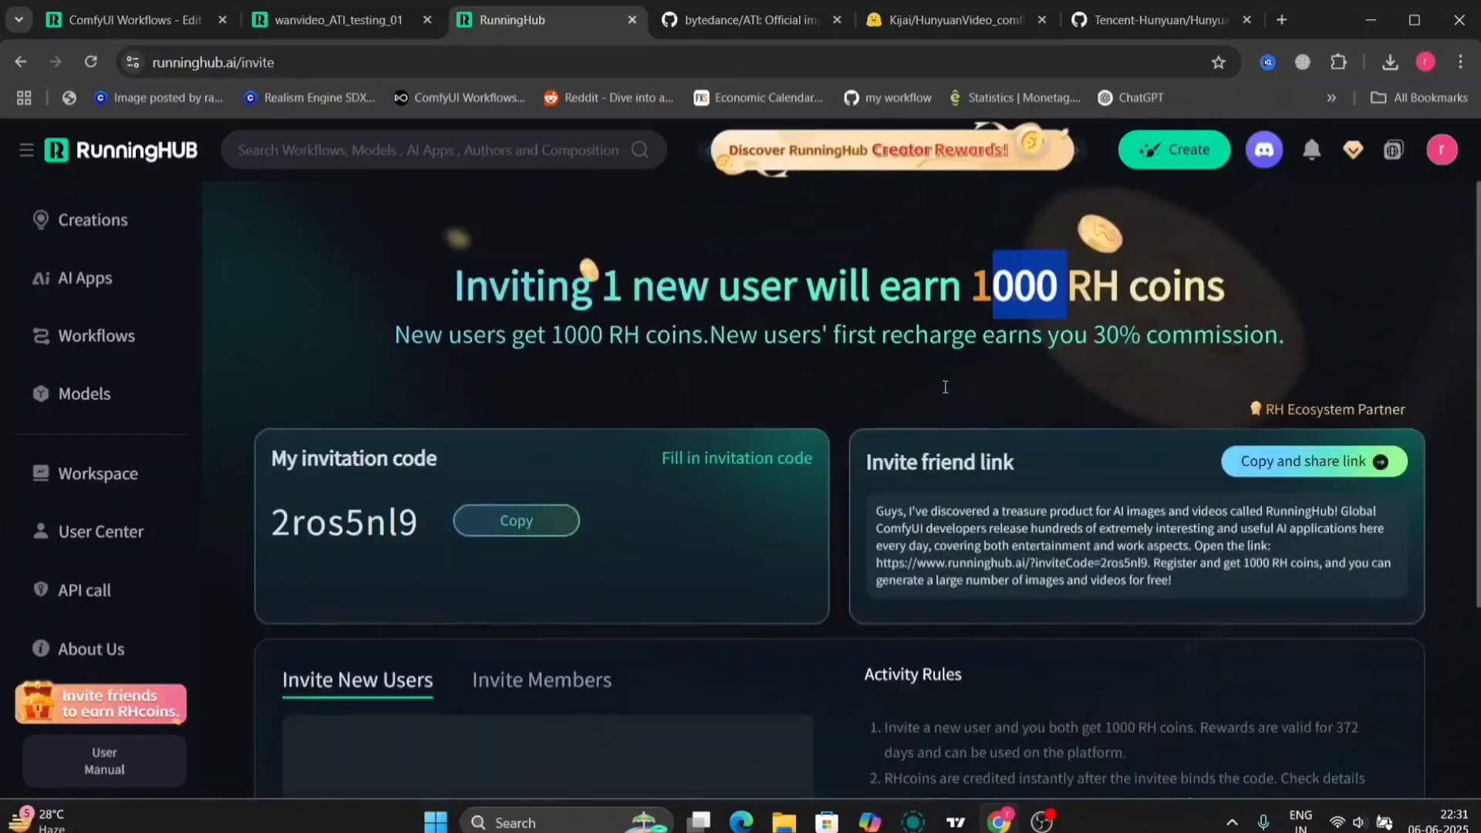
scroll(955, 345, "down", 3)
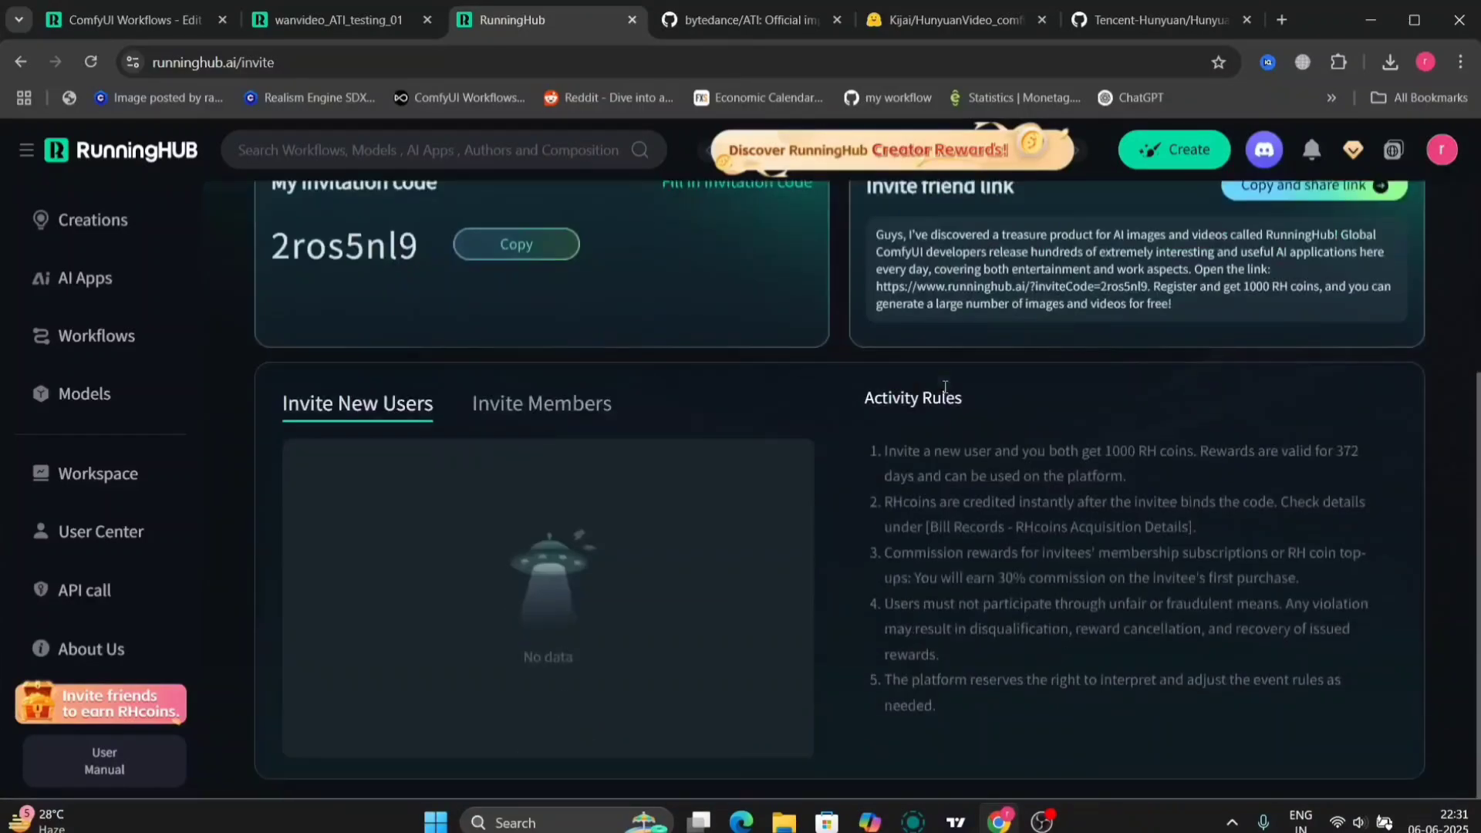
double_click(853, 355)
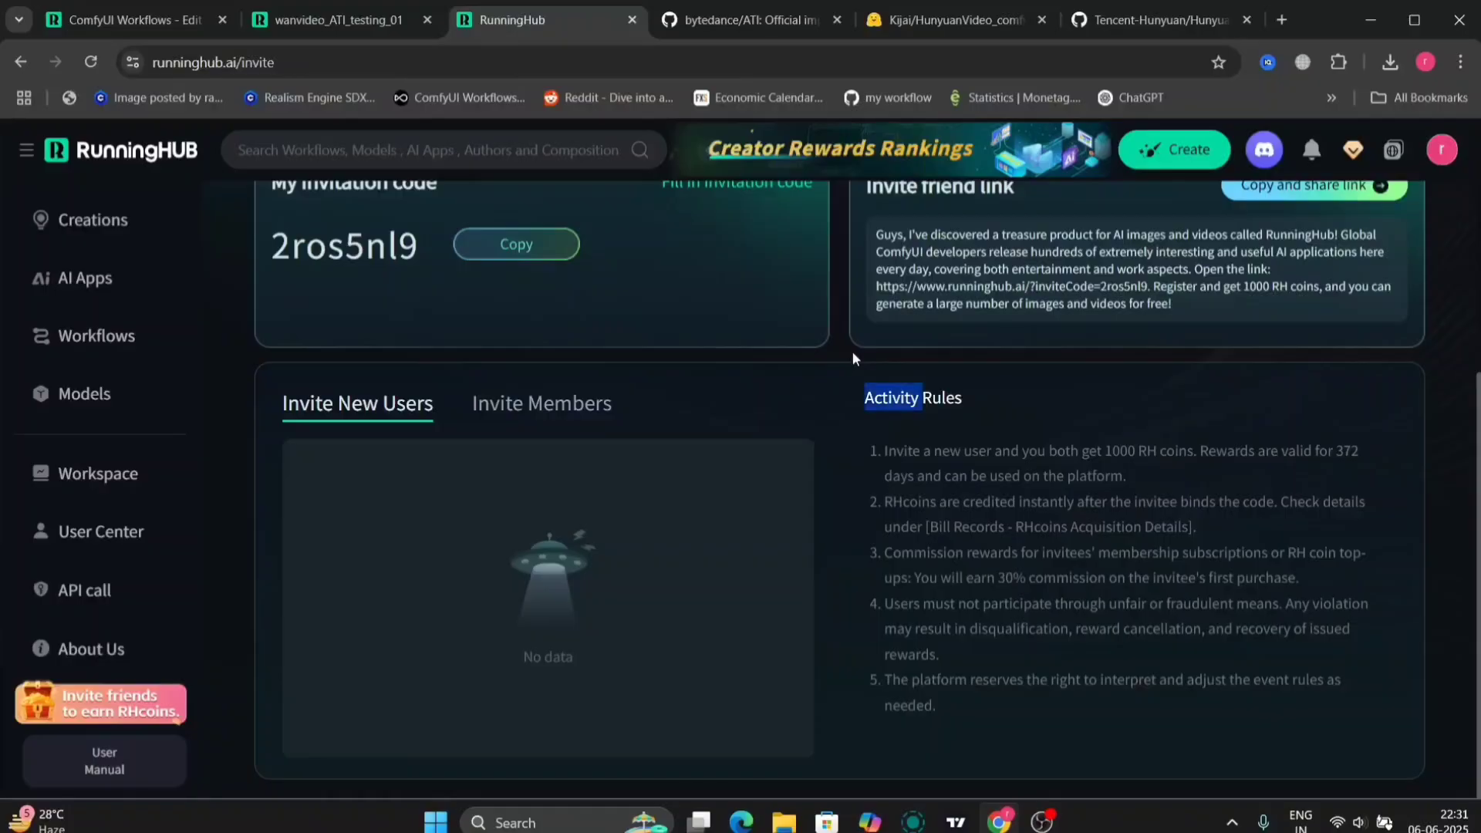